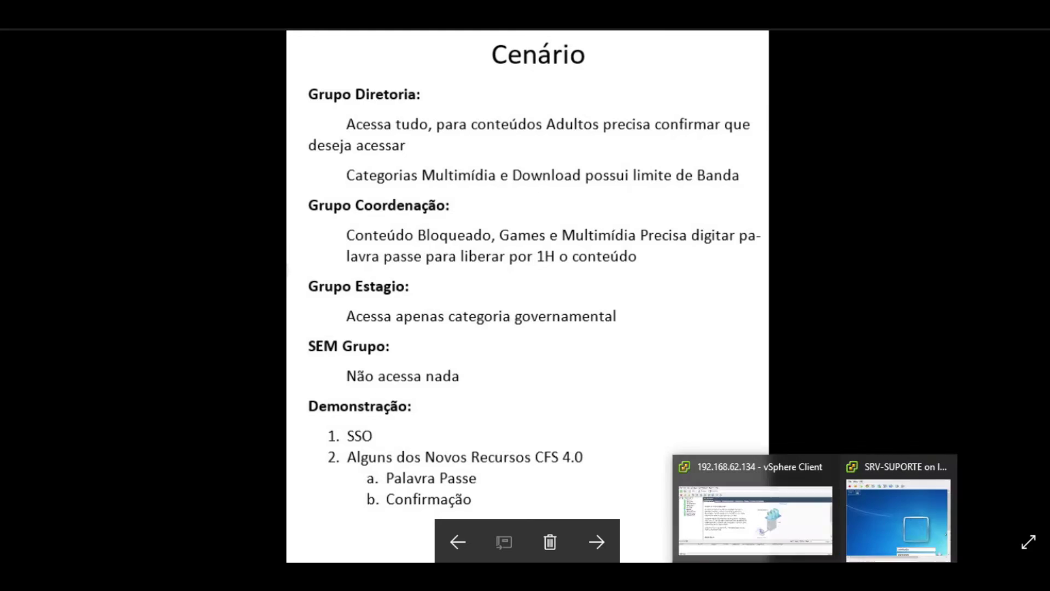
- Open the SRV-SUPORTE virtual machine console from vSphere Client
{"action": "left_click", "coordinate": [854, 538]}
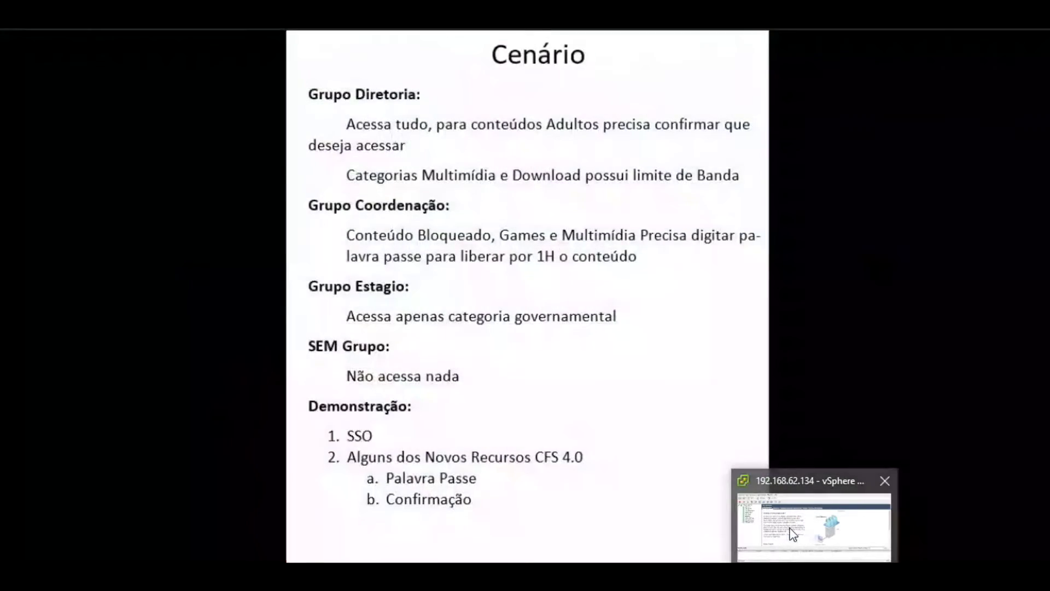
{"action": "left_click", "coordinate": [793, 533]}
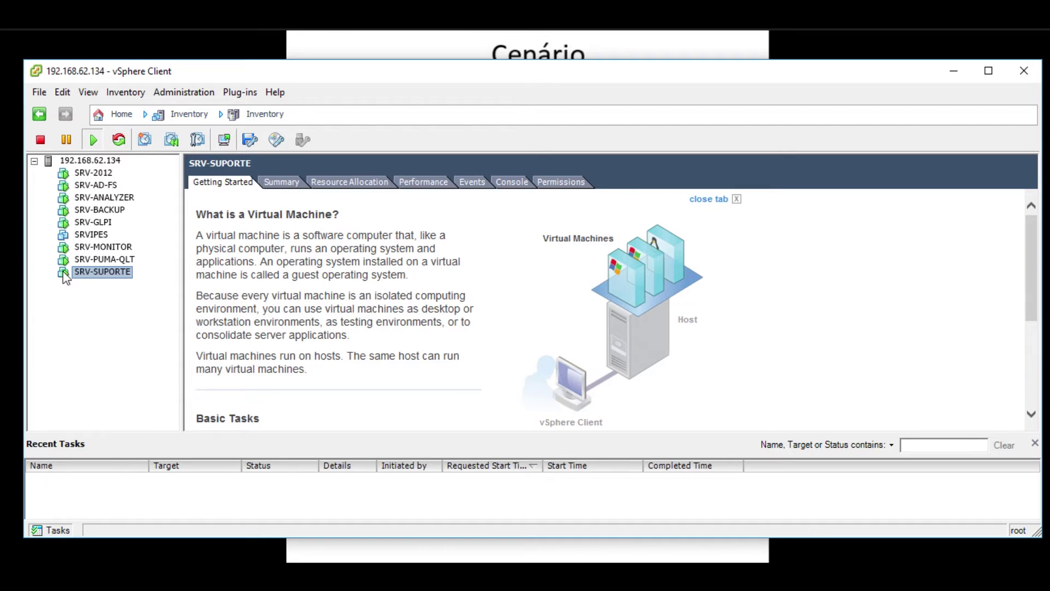
{"action": "right_click", "coordinate": [65, 277]}
{"action": "left_click", "coordinate": [112, 326]}
- Maximize the console and enter full screen, showing the Windows 7 logon screen
{"action": "left_click", "coordinate": [954, 71]}
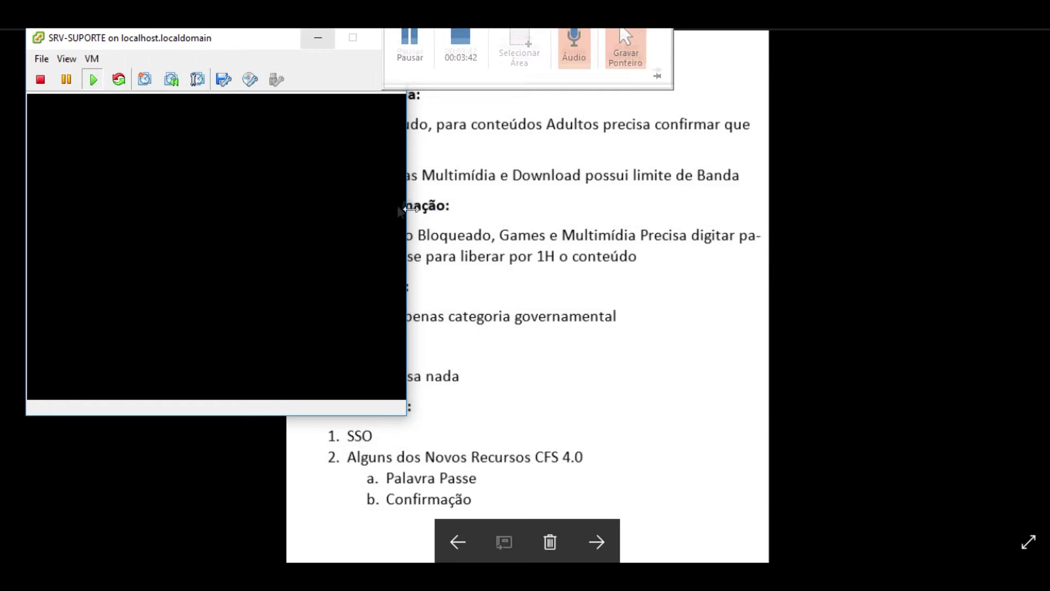
{"action": "left_click_drag", "start_coordinate": [407, 209], "coordinate": [545, 240]}
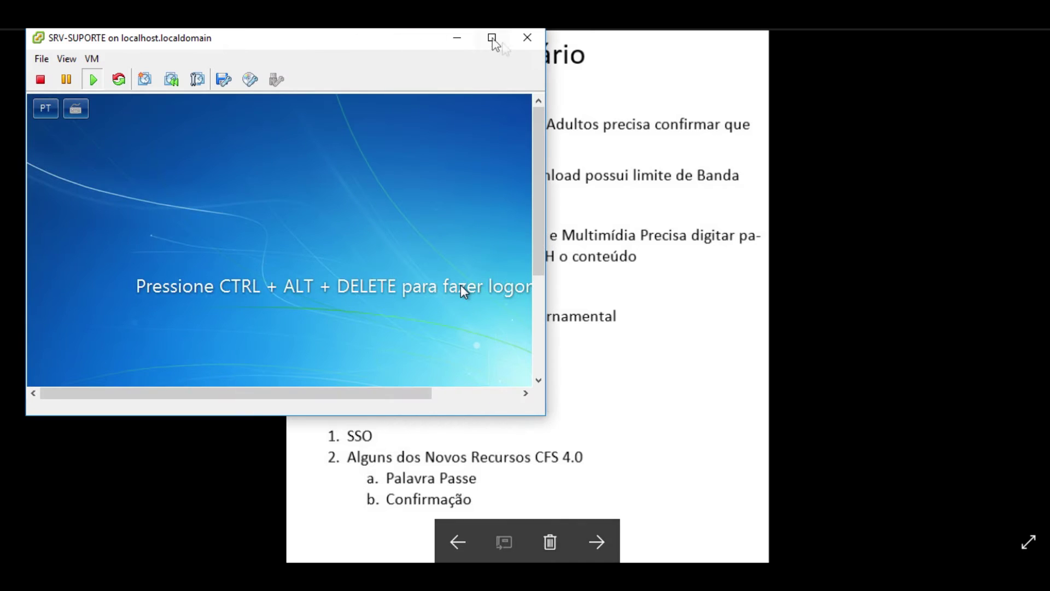
{"action": "left_click", "coordinate": [492, 38]}
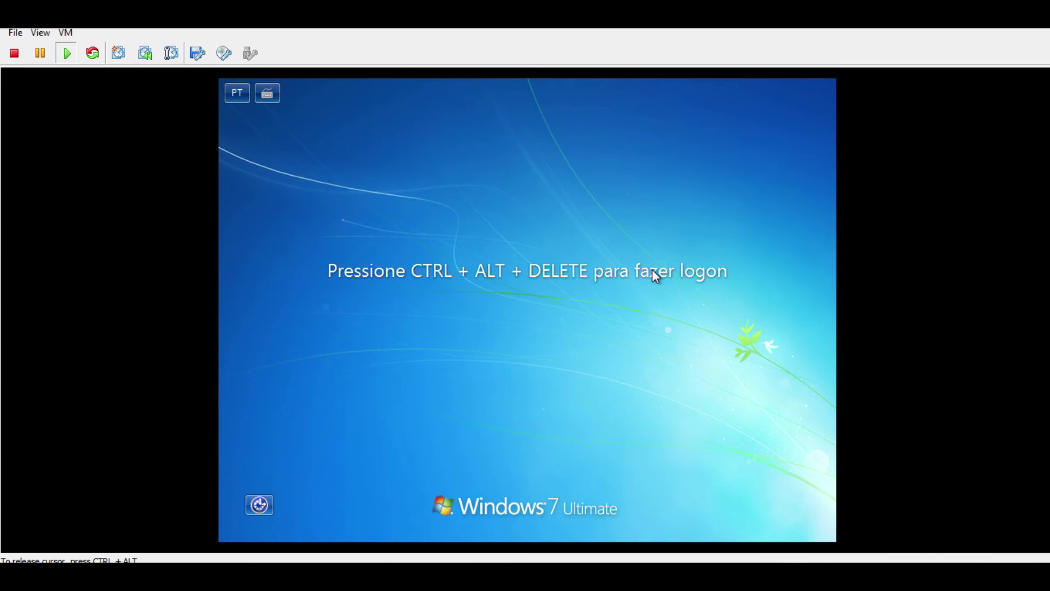
{"action": "left_click", "coordinate": [41, 33]}
{"action": "left_click", "coordinate": [93, 105]}
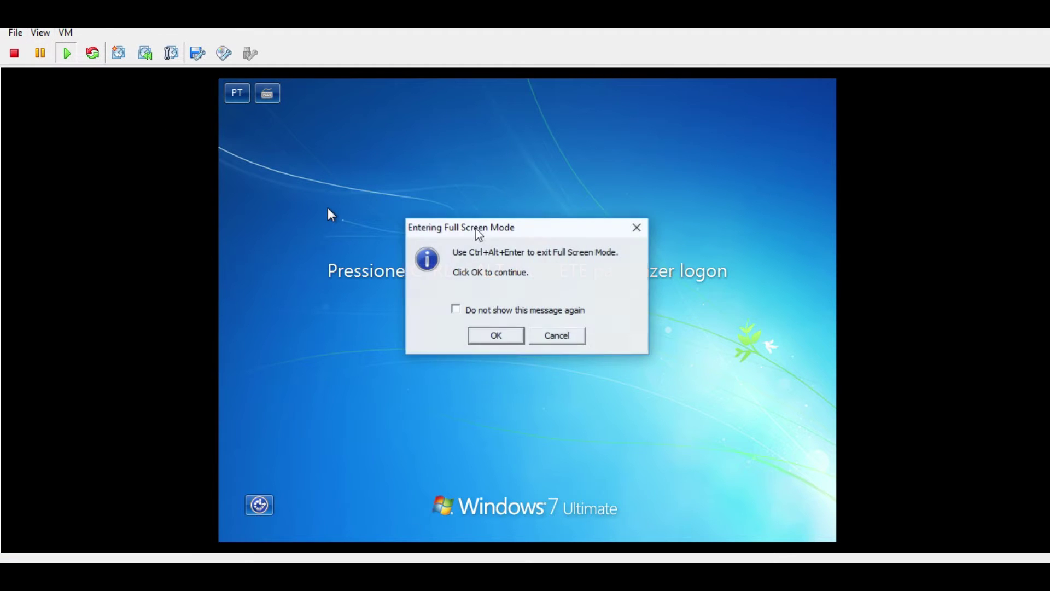
{"action": "left_click", "coordinate": [487, 339]}
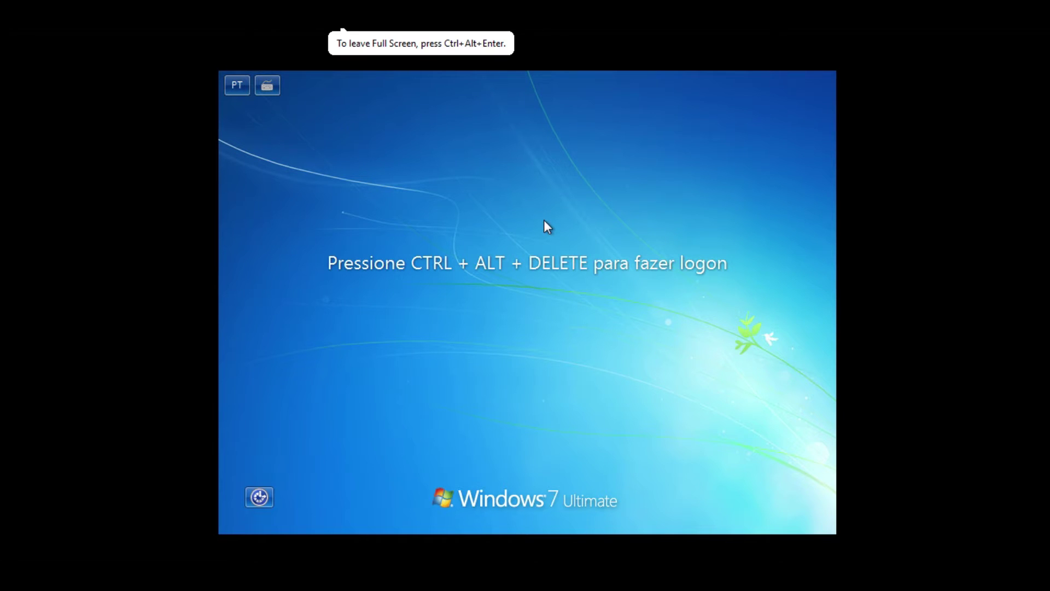
- Log on to the QUALITY domain as another user with the domain user's credentials
{"action": "key", "text": "ctrl+alt+Delete"}
{"action": "left_click", "coordinate": [622, 333]}
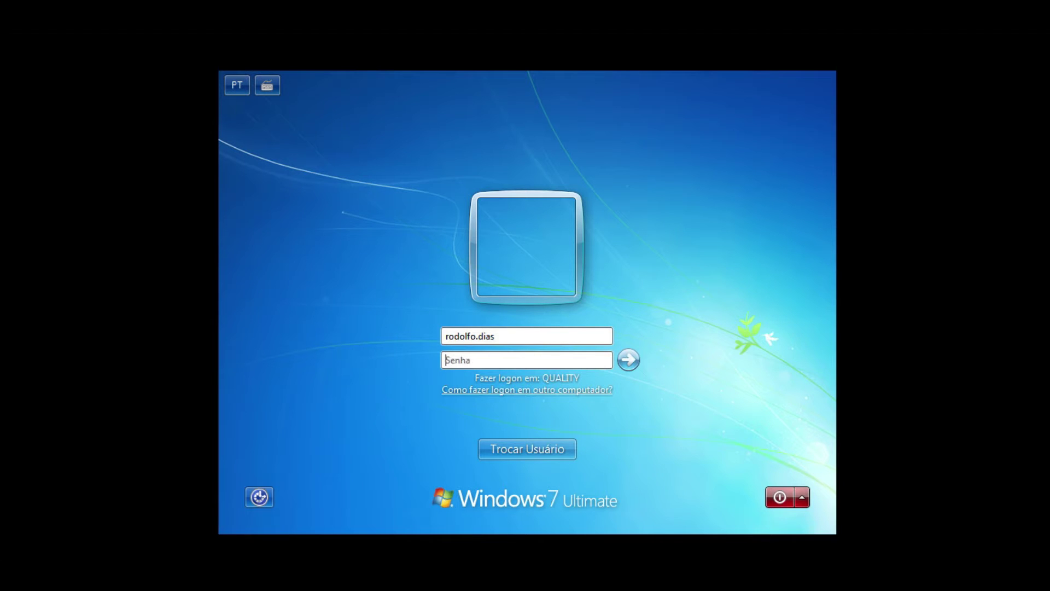
{"action": "key", "text": "Return"}
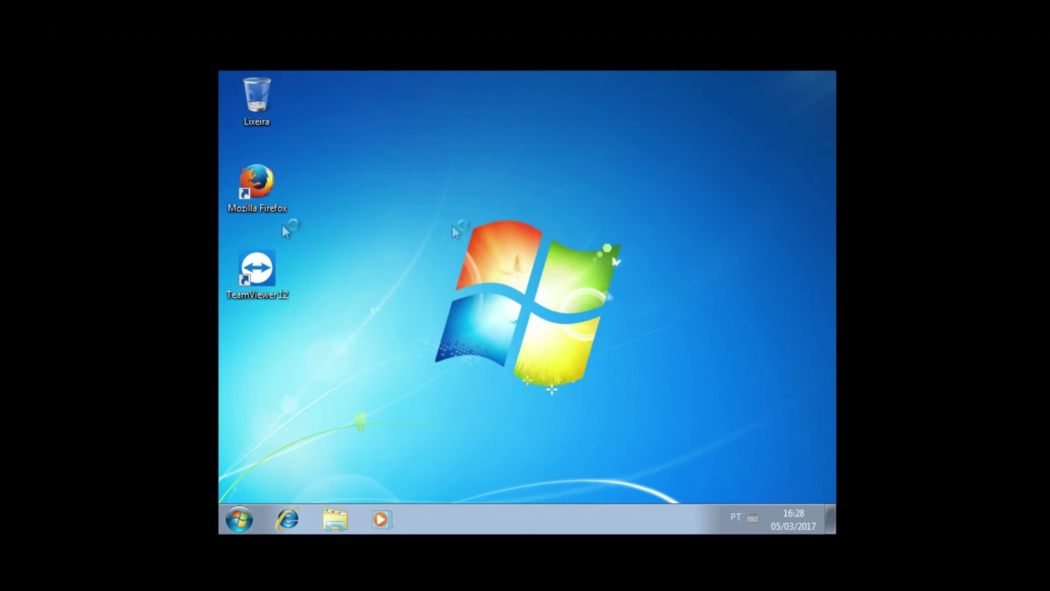
- Launch Firefox, decline making it the default browser, and load google.com
{"action": "double_click", "coordinate": [256, 188]}
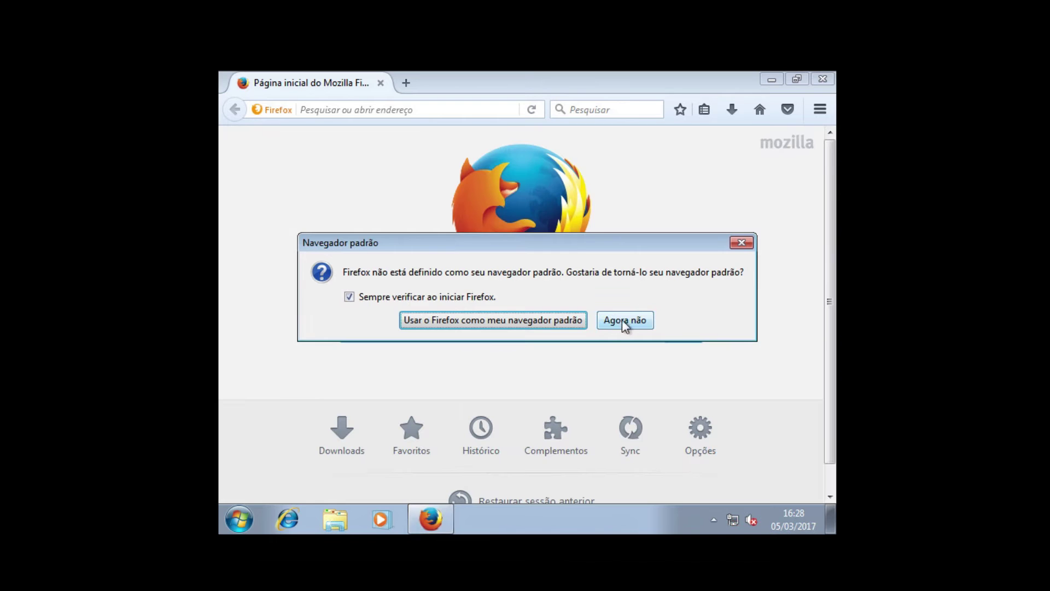
{"action": "left_click", "coordinate": [624, 320]}
{"action": "left_click", "coordinate": [361, 109]}
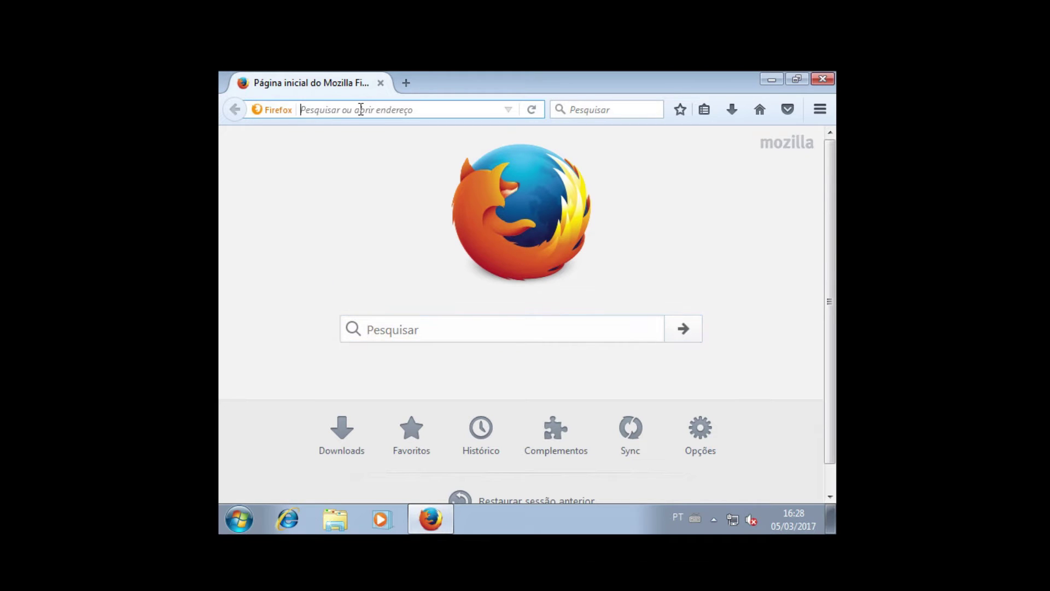
{"action": "type", "text": "google.com"}
{"action": "key", "text": "Return"}
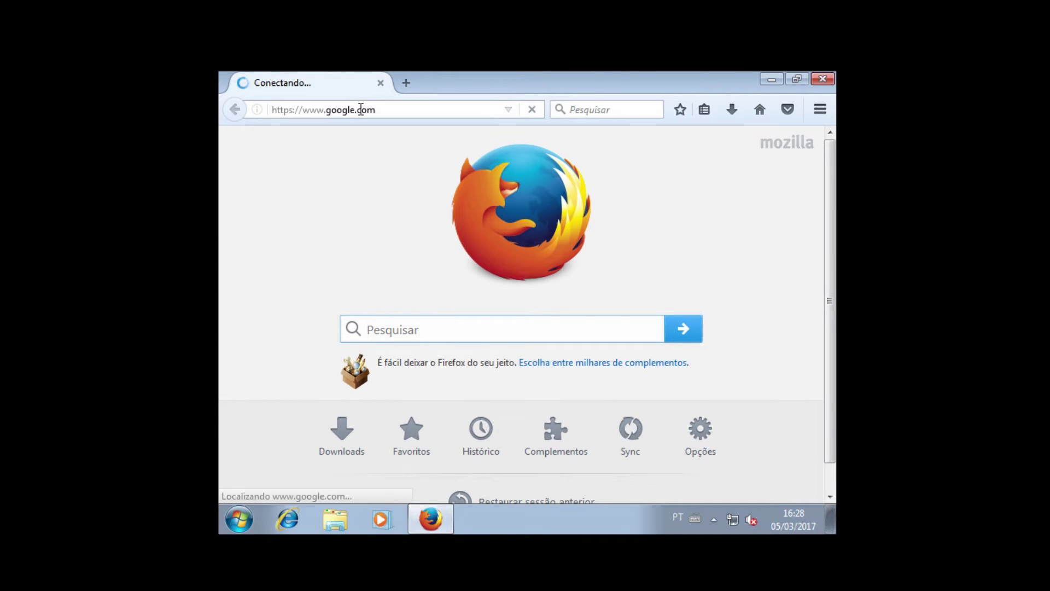
- Open uol.com and a Google search for 'terra' in new tabs
{"action": "left_click", "coordinate": [419, 81]}
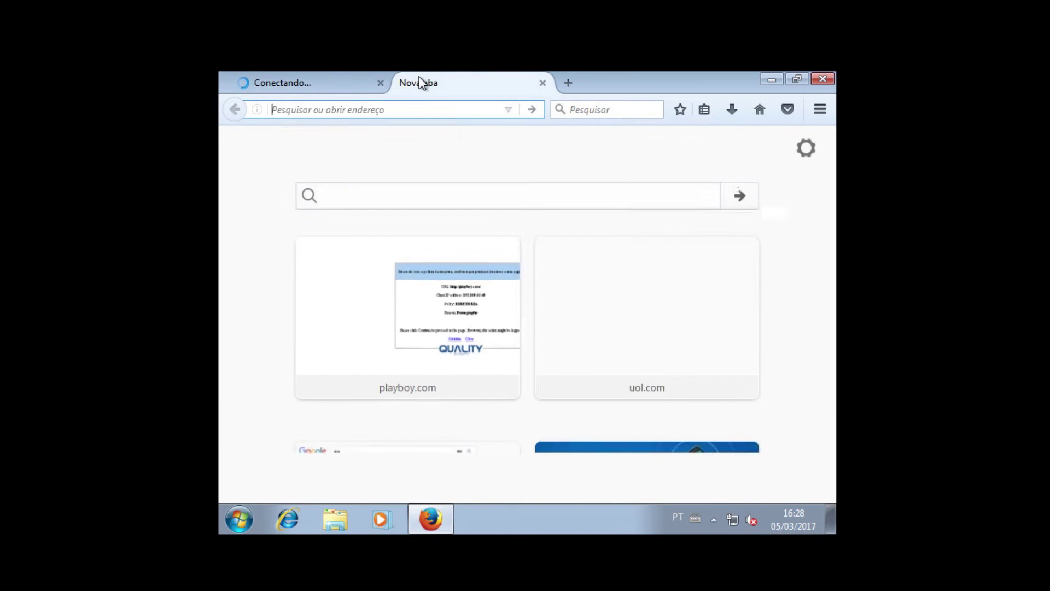
{"action": "type", "text": "uol.com/"}
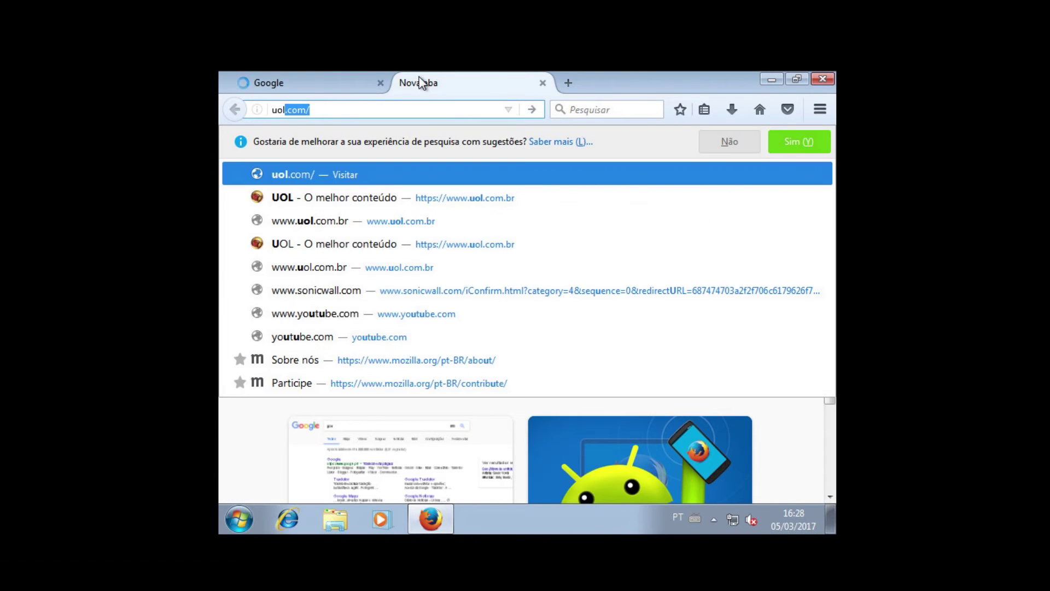
{"action": "key", "text": "Return"}
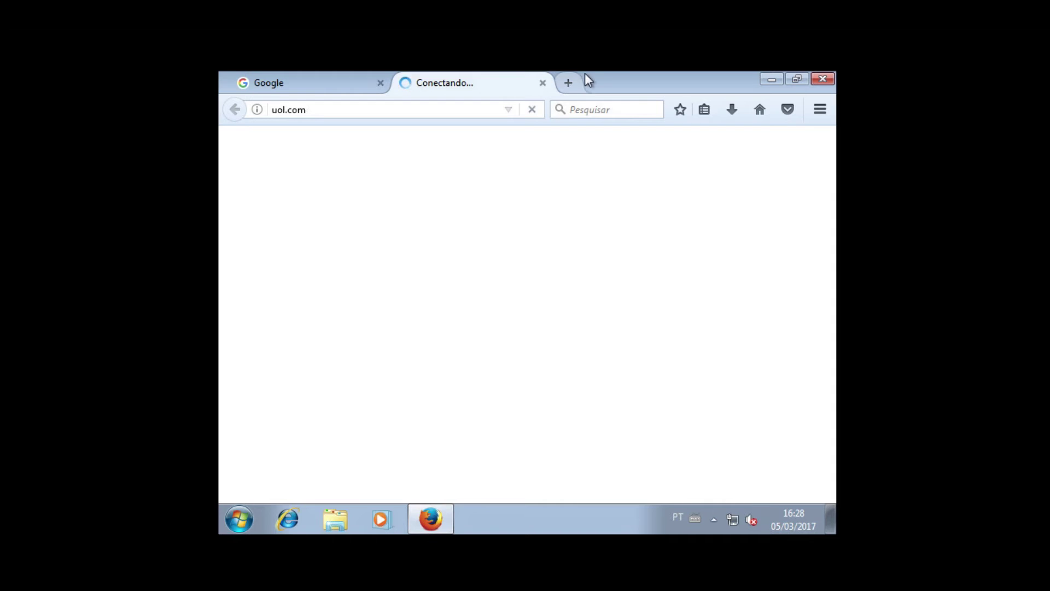
{"action": "left_click", "coordinate": [570, 82]}
{"action": "type", "text": "terra"}
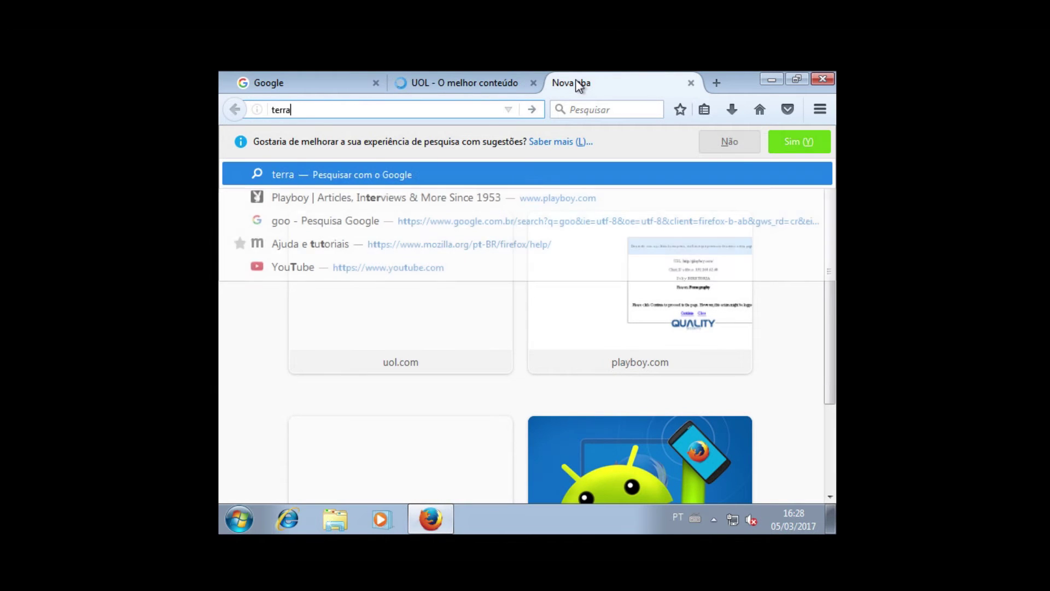
{"action": "key", "text": "Return"}
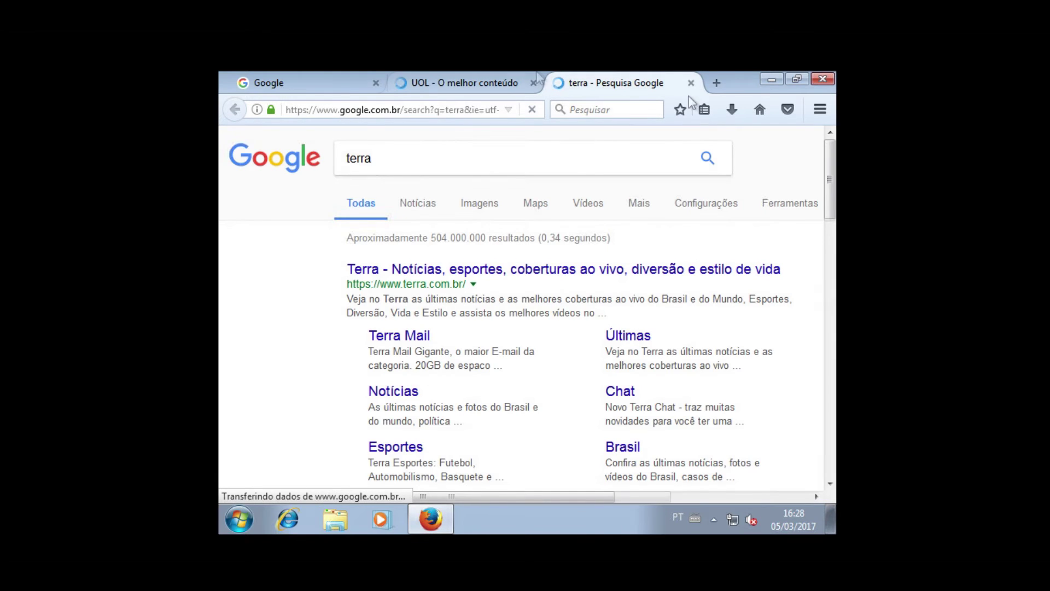
- Open youtube.com and facebook.com in two more new tabs
{"action": "left_click", "coordinate": [716, 83]}
{"action": "type", "text": "youtube.com/"}
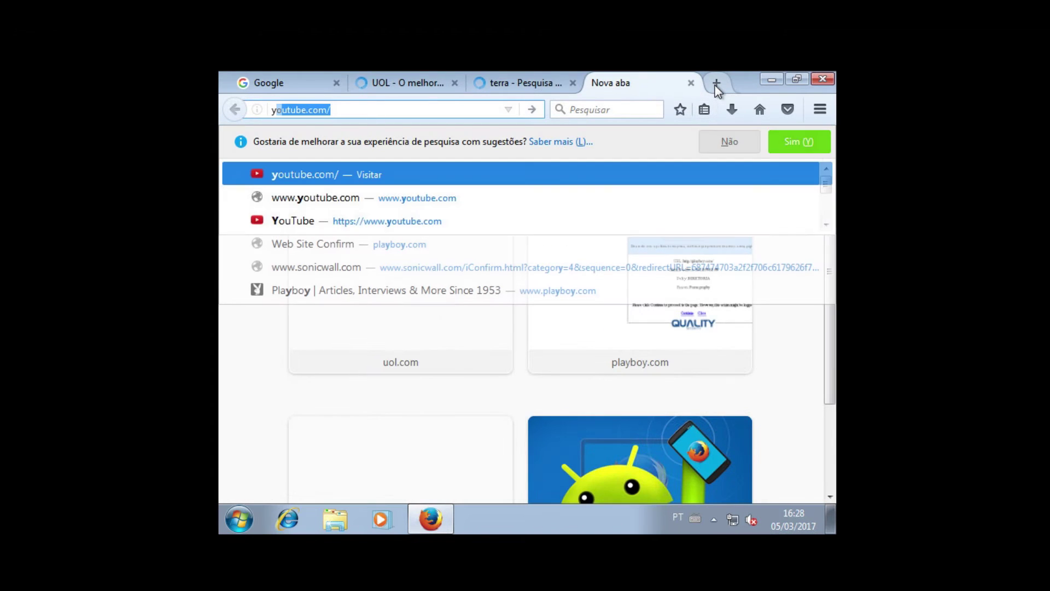
{"action": "key", "text": "Return"}
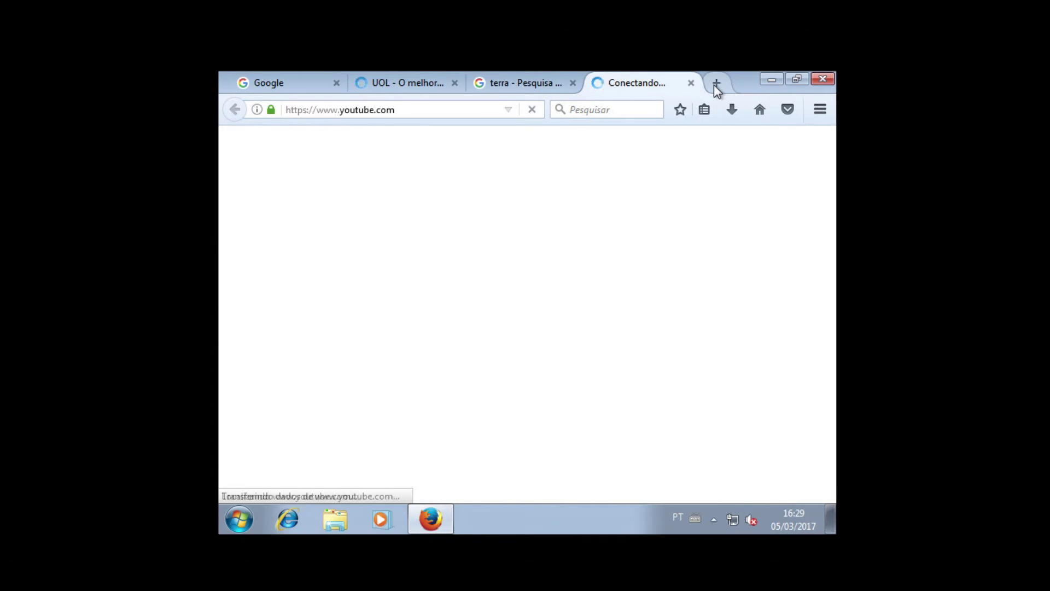
{"action": "left_click", "coordinate": [715, 84]}
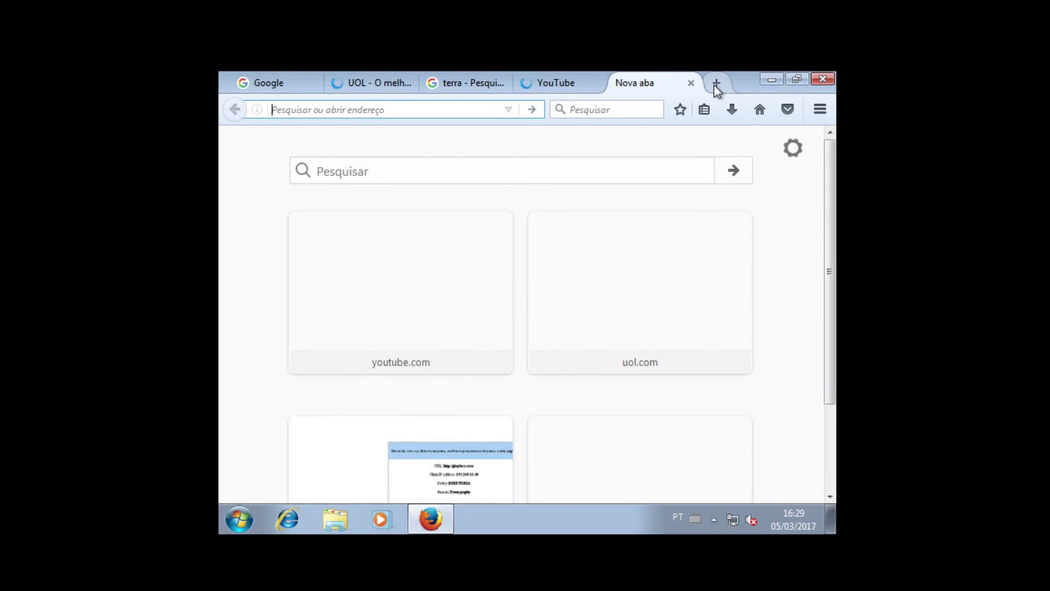
{"action": "type", "text": "facebo"}
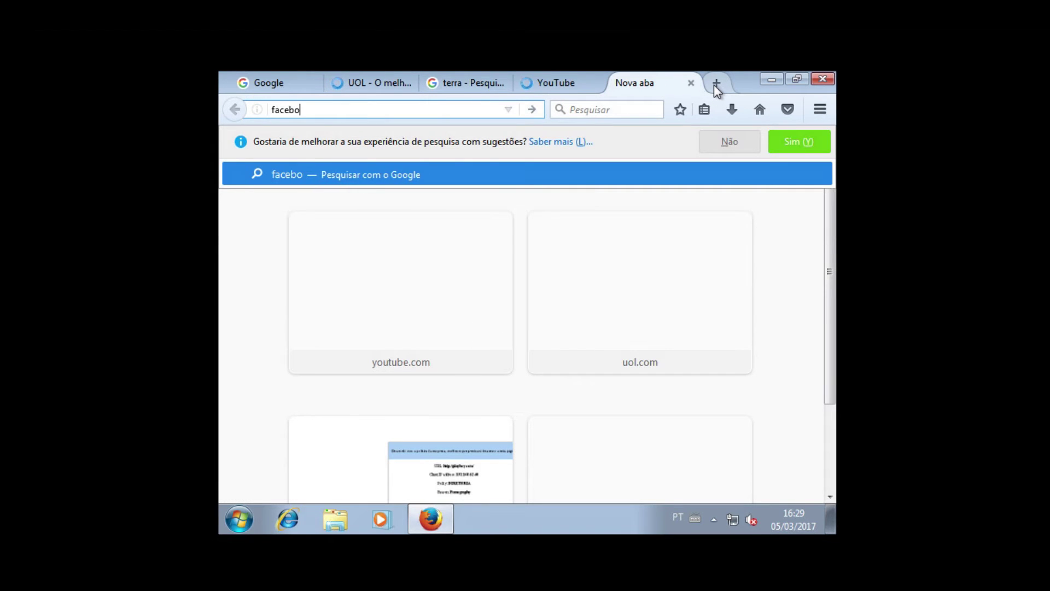
{"action": "type", "text": "ok.com"}
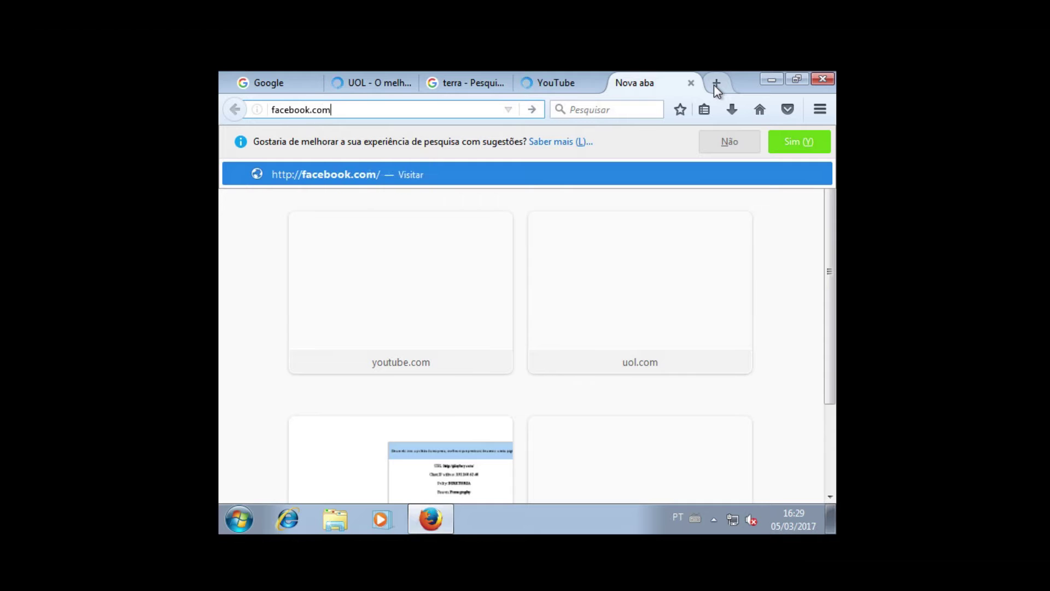
{"action": "key", "text": "Return"}
- Check each tab loads, opening the Terra site from the search results
{"action": "left_click", "coordinate": [547, 82]}
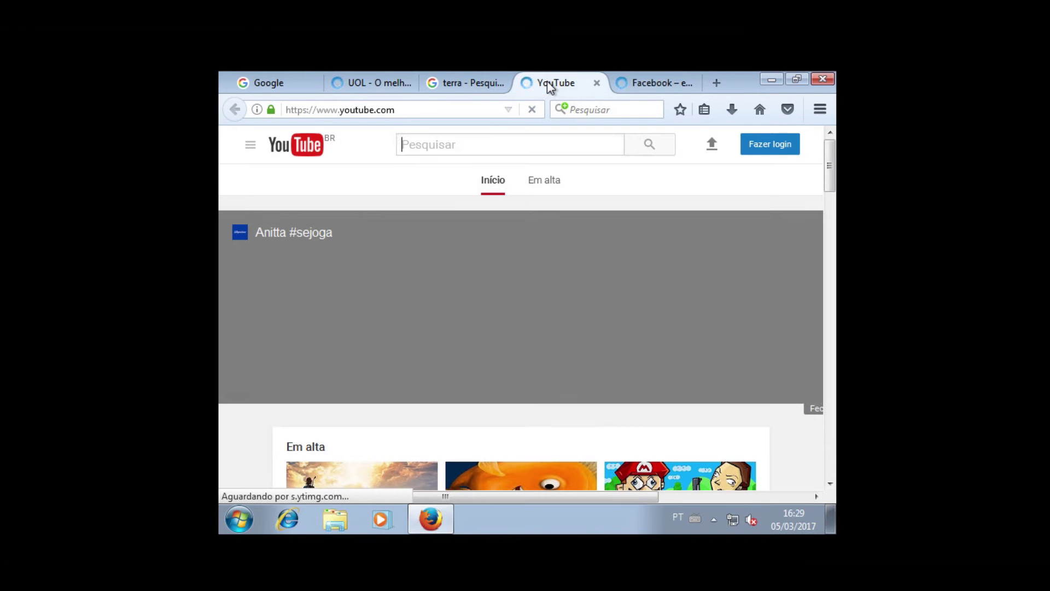
{"action": "left_click", "coordinate": [643, 84]}
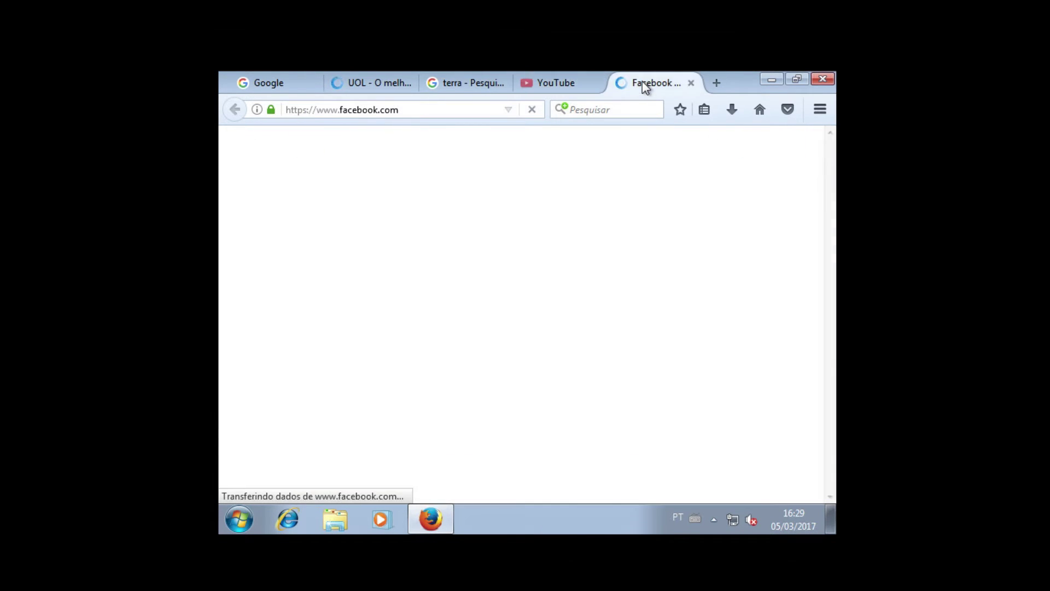
{"action": "left_click", "coordinate": [534, 82]}
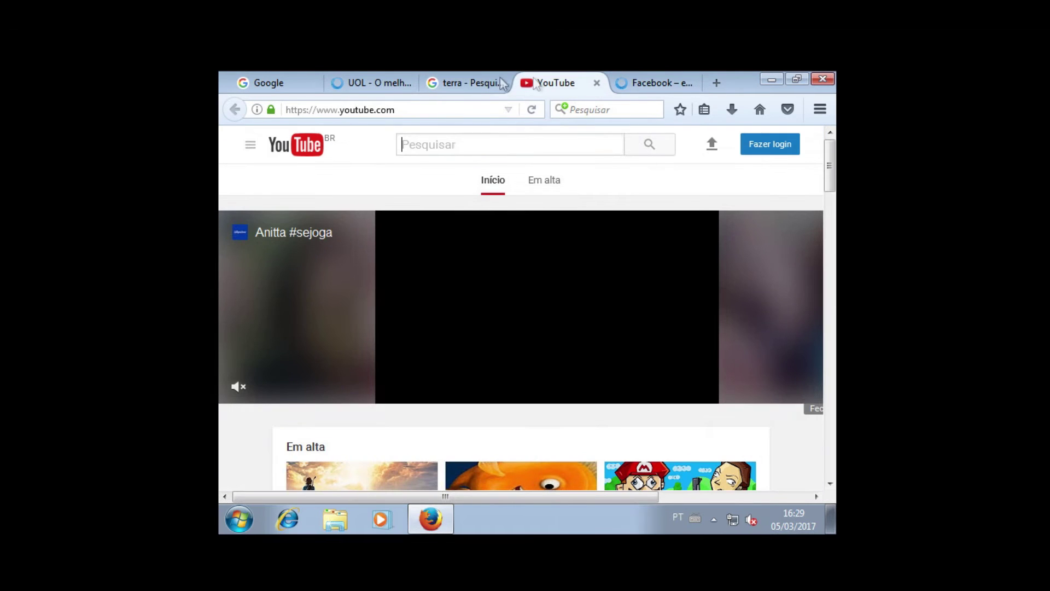
{"action": "left_click", "coordinate": [468, 79]}
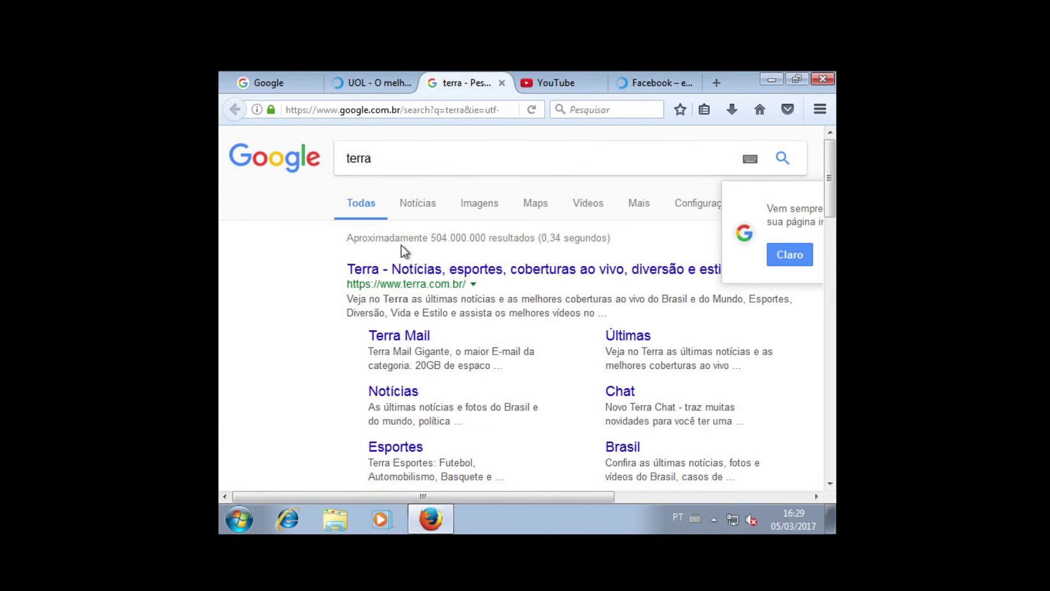
{"action": "left_click", "coordinate": [402, 275]}
{"action": "left_click", "coordinate": [364, 84]}
{"action": "left_click", "coordinate": [273, 85]}
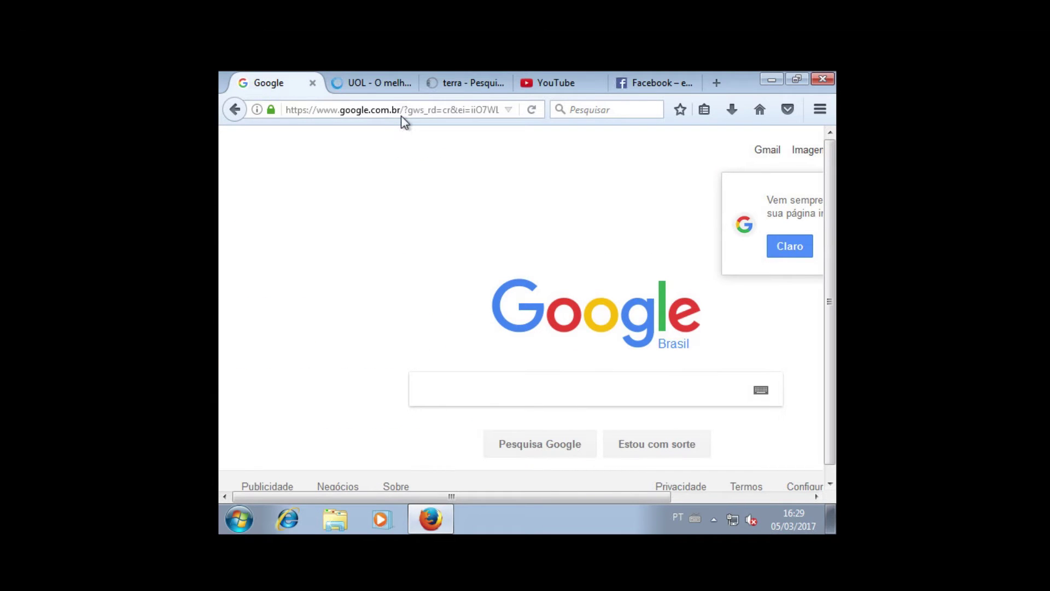
- Load playboy.com in the first tab and confirm access to the adult site
{"action": "left_click", "coordinate": [410, 111]}
{"action": "type", "text": "playboy.com/"}
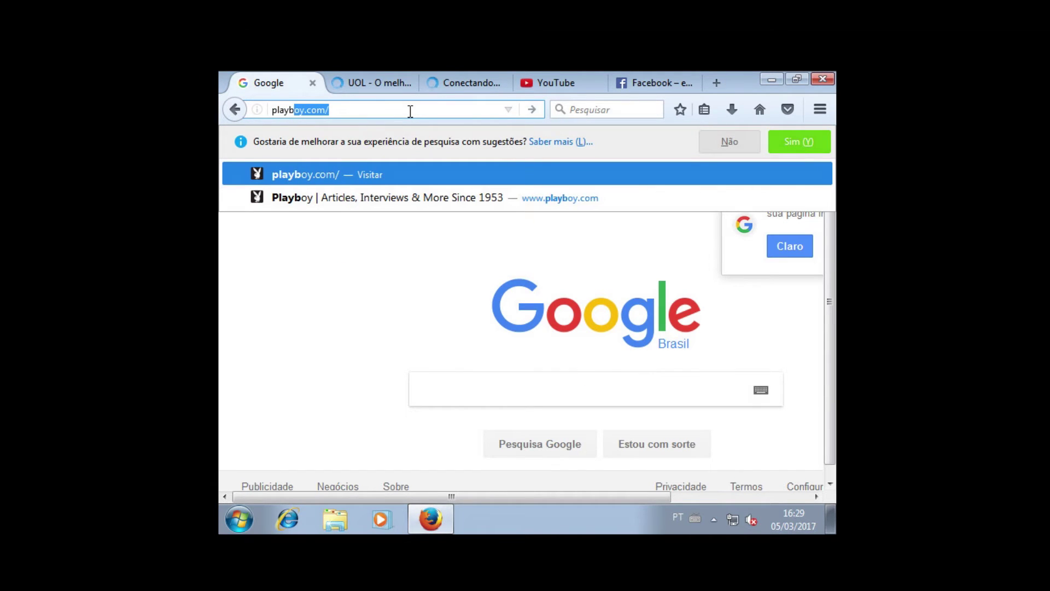
{"action": "key", "text": "Return"}
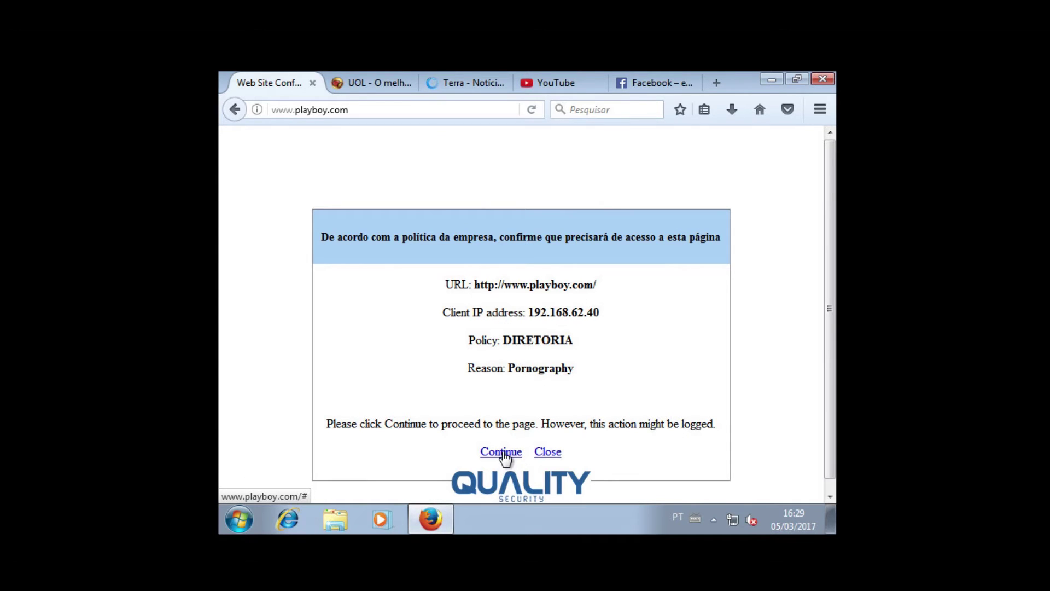
{"action": "left_click", "coordinate": [502, 453]}
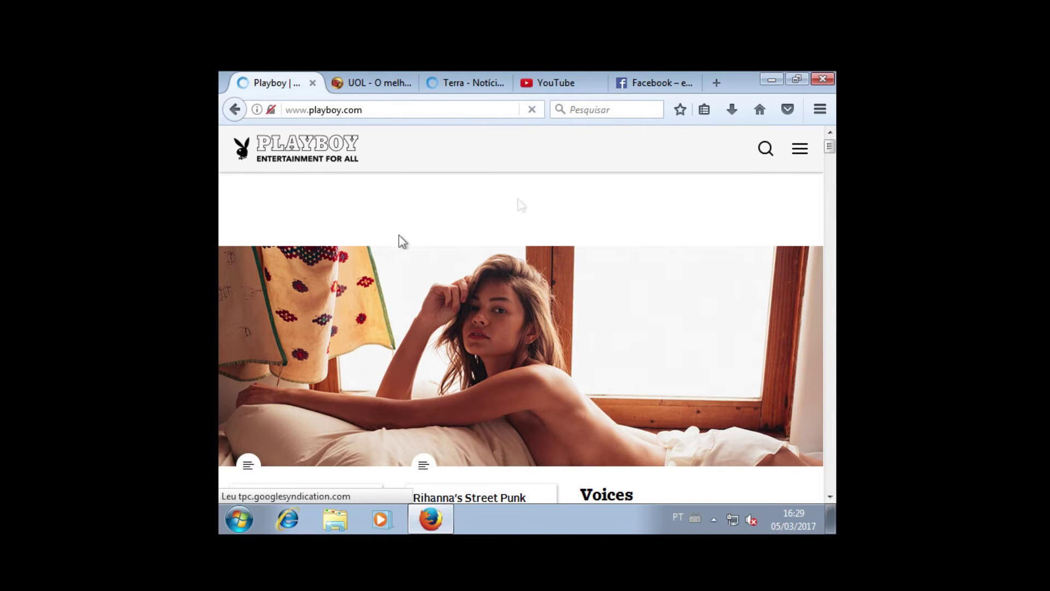
- Switch between the UOL and Playboy tabs, ending on the UOL homepage
{"action": "left_click", "coordinate": [365, 84]}
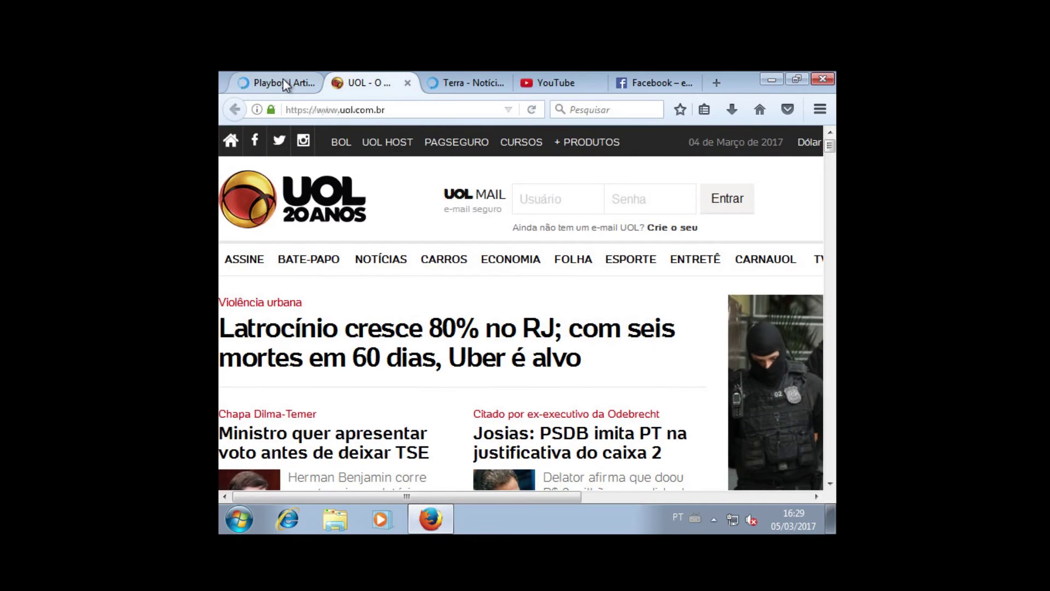
{"action": "left_click", "coordinate": [282, 79]}
{"action": "left_click", "coordinate": [368, 89]}
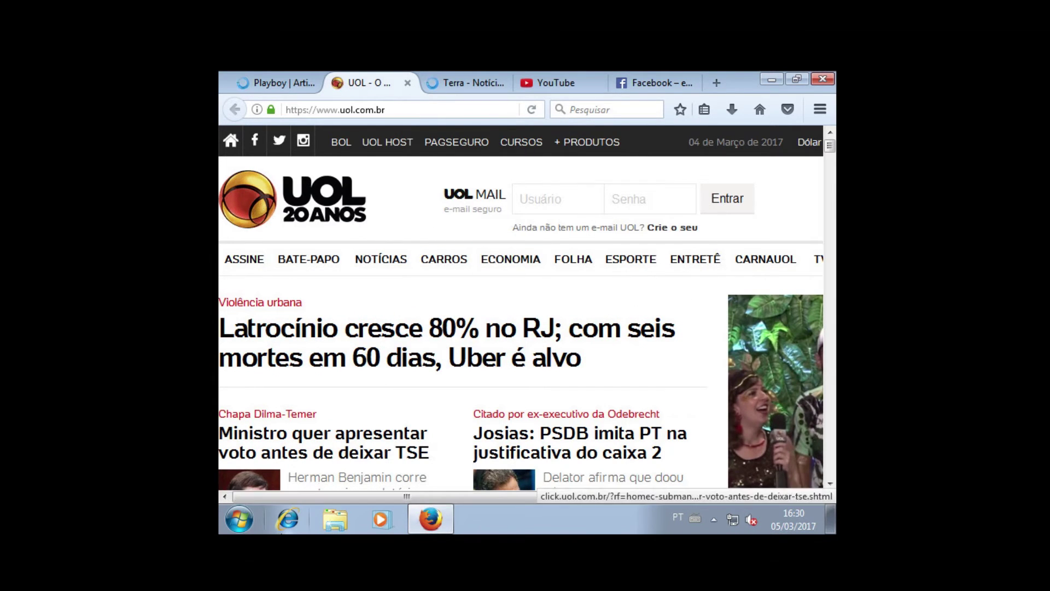
- Log off the current Windows user from the Start menu
{"action": "left_click", "coordinate": [239, 519]}
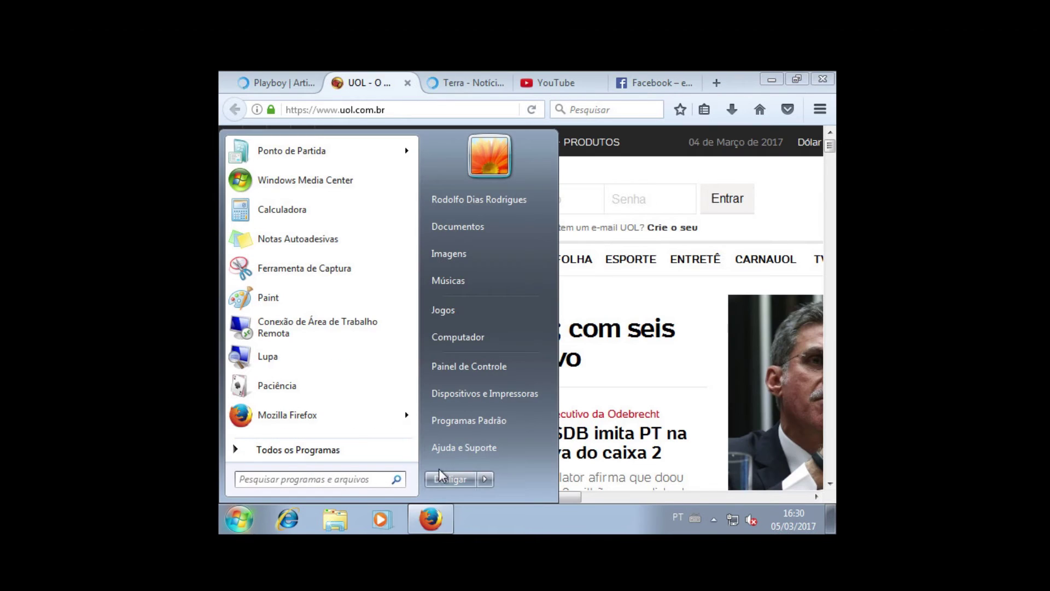
{"action": "mouse_move", "coordinate": [482, 477]}
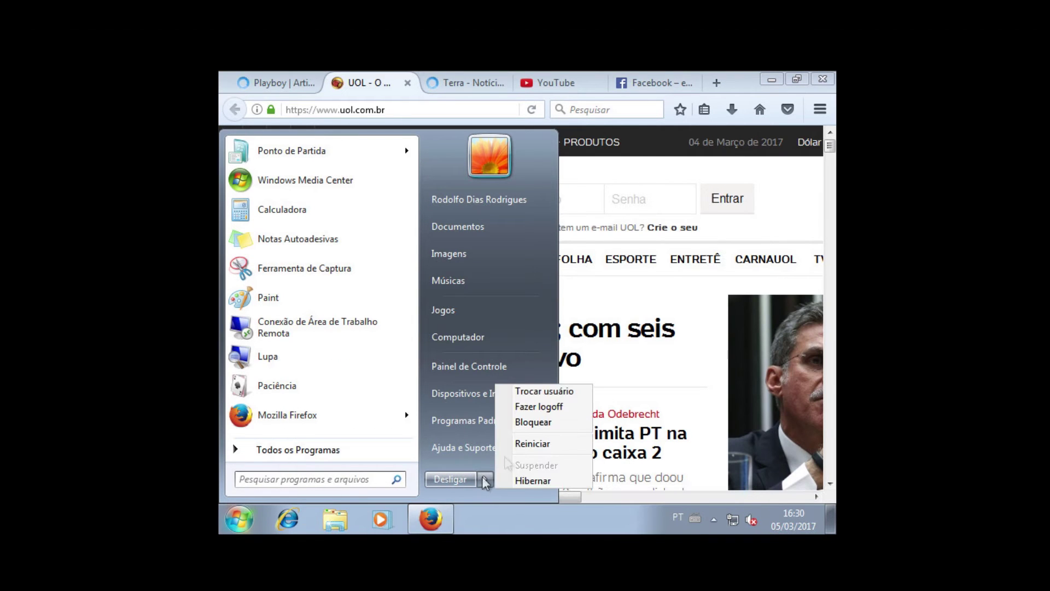
{"action": "left_click", "coordinate": [542, 406]}
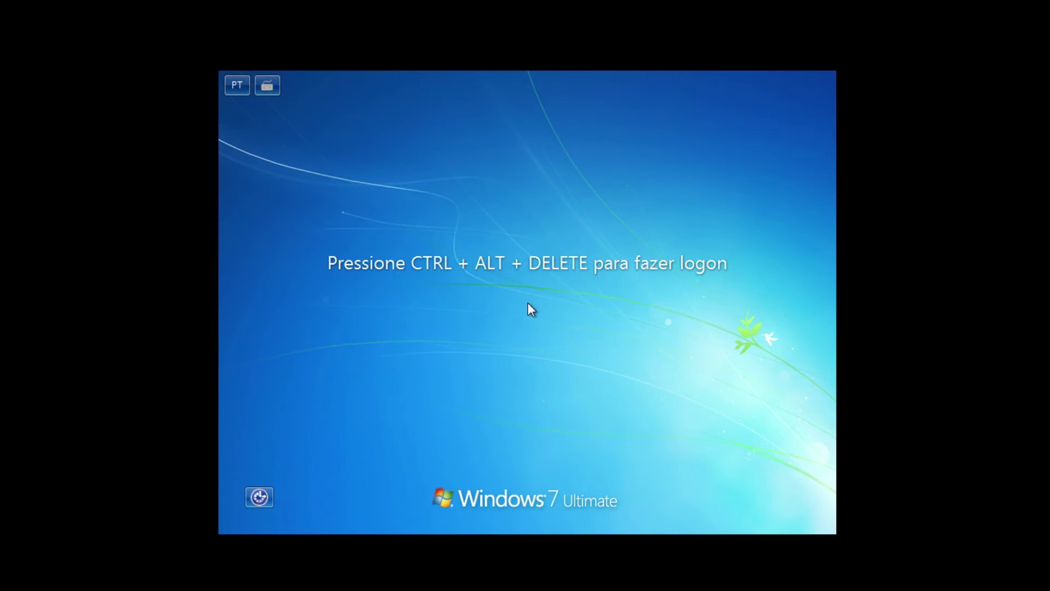
- Log on as a different QUALITY domain user with that user's credentials
{"action": "key", "text": "ctrl+alt+Delete"}
{"action": "left_click", "coordinate": [577, 338]}
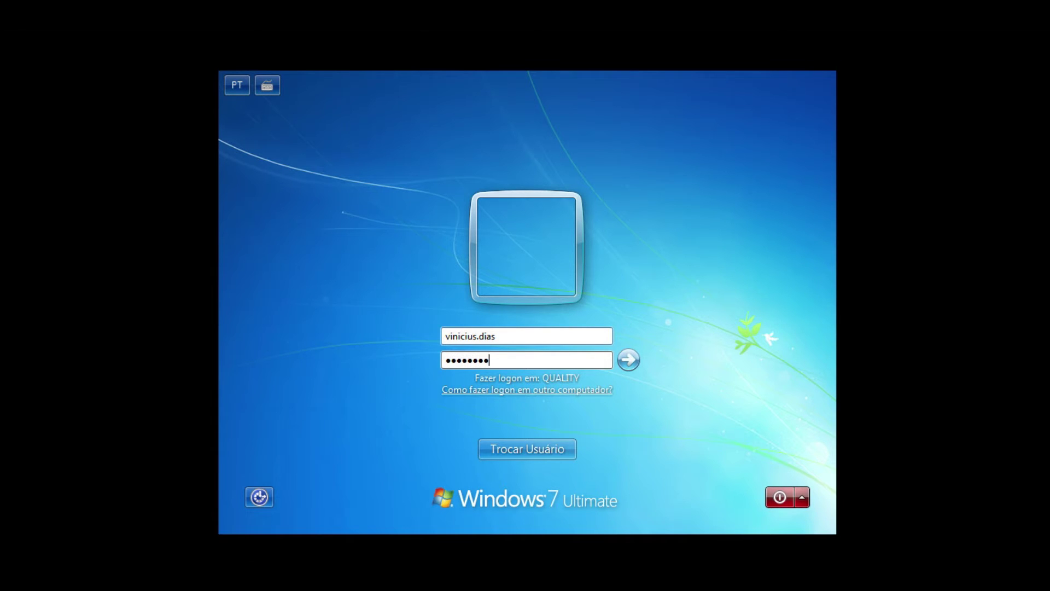
{"action": "key", "text": "Return"}
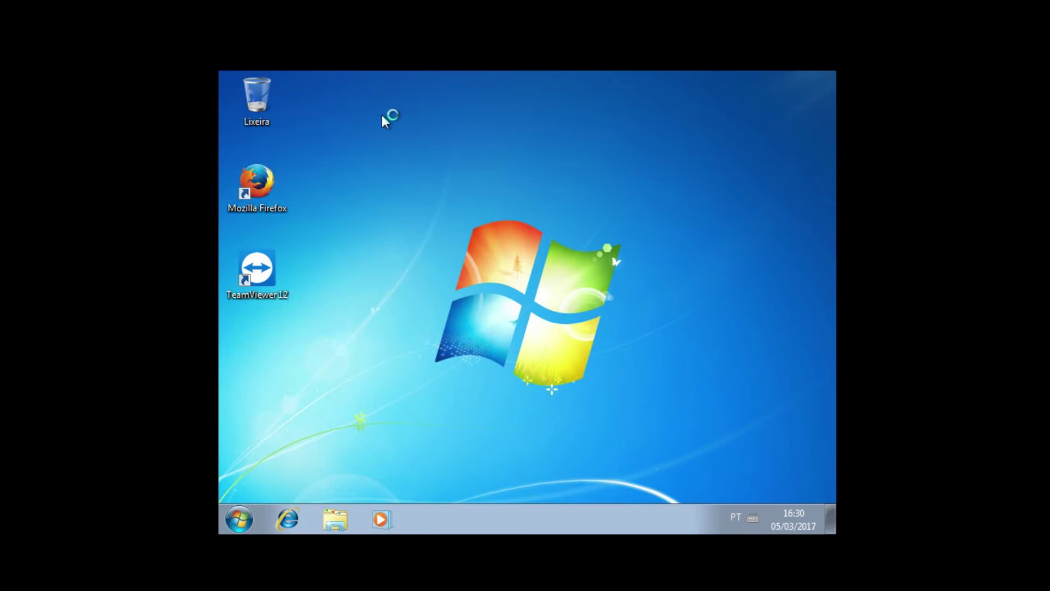
- Launch Firefox, dismiss the default browser prompt, and load google.com
{"action": "left_click", "coordinate": [260, 183]}
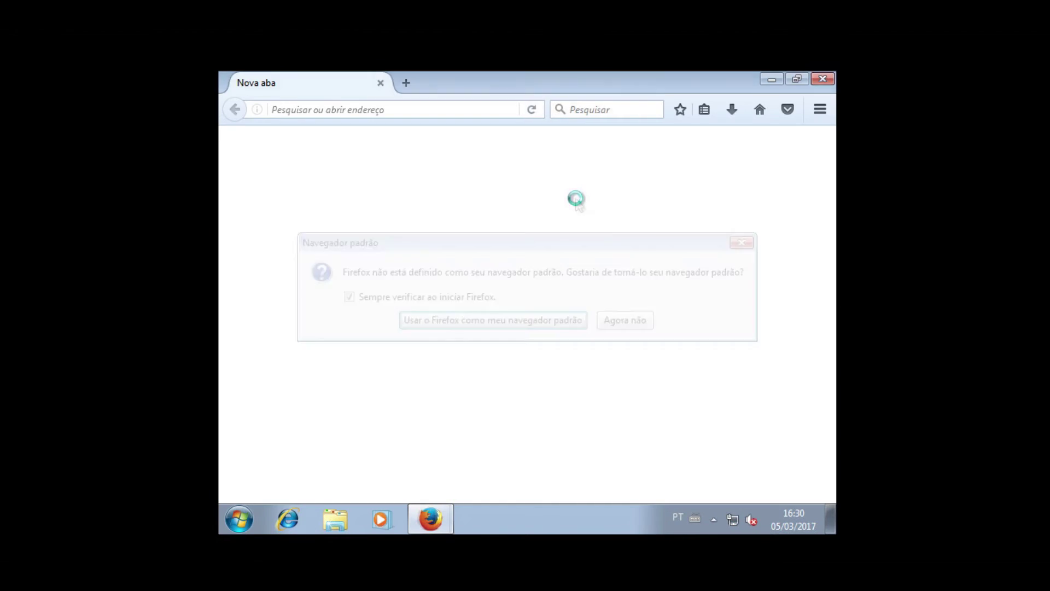
{"action": "left_click", "coordinate": [644, 323]}
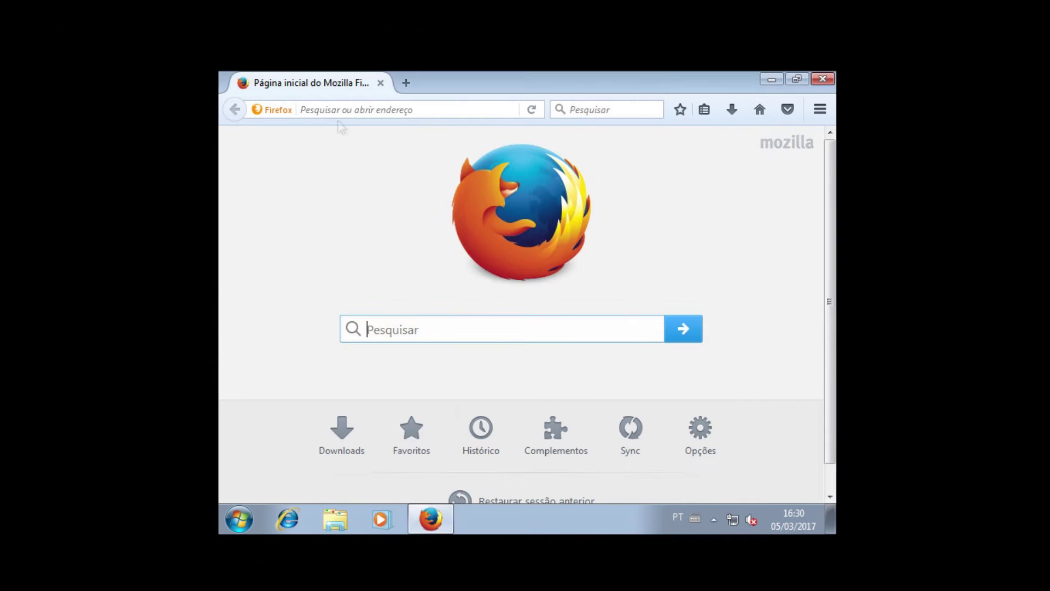
{"action": "left_click", "coordinate": [338, 108]}
{"action": "type", "text": "google.com"}
{"action": "key", "text": "Return"}
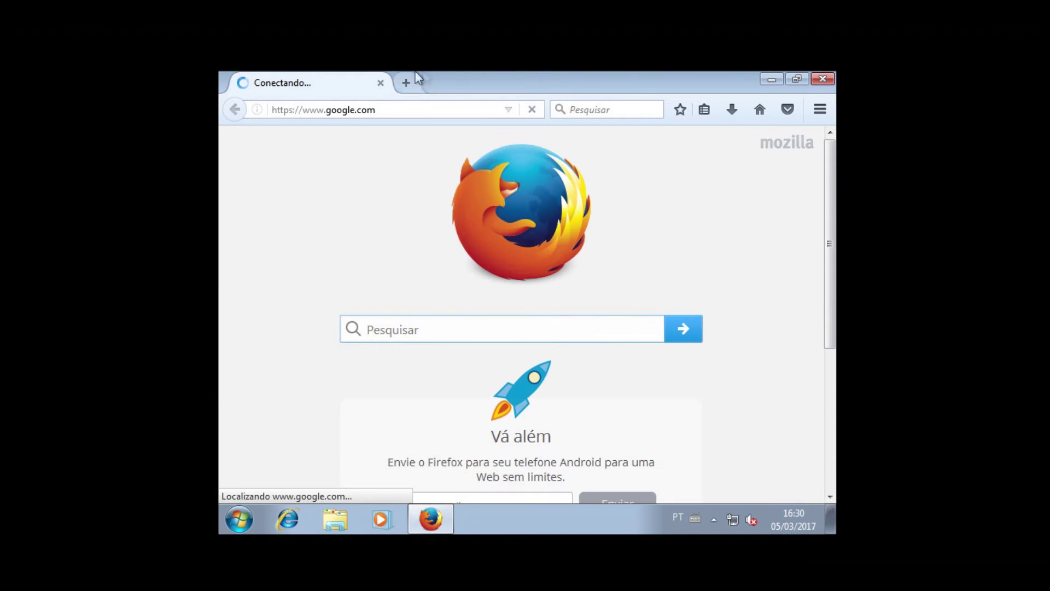
- Try youtube.com in a new tab, getting the COORDENACAO Multimedia passphrase page
{"action": "left_click", "coordinate": [413, 79]}
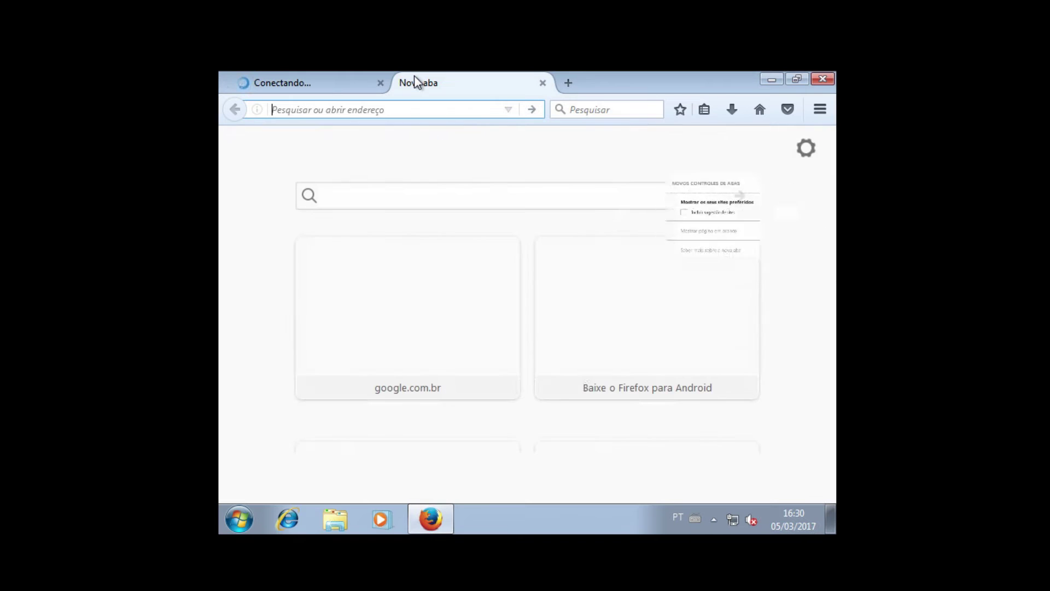
{"action": "type", "text": "you"}
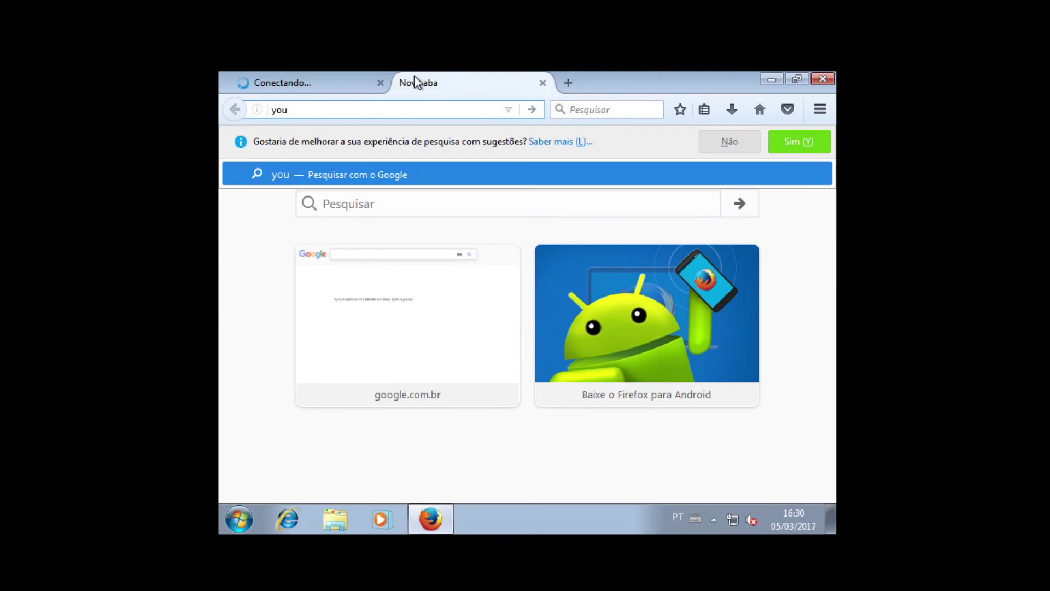
{"action": "type", "text": "tube.com"}
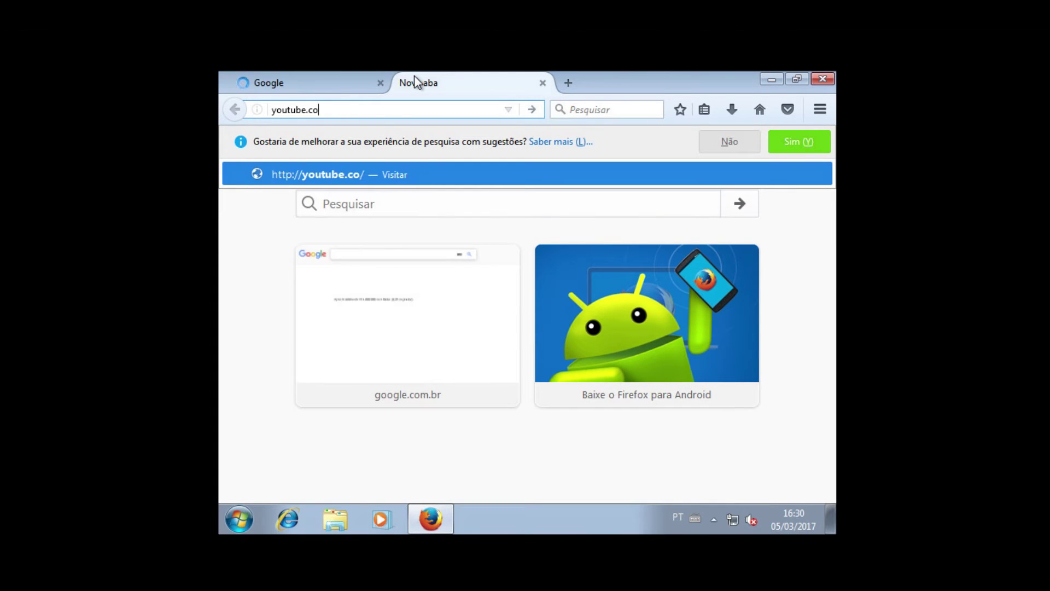
{"action": "key", "text": "Return"}
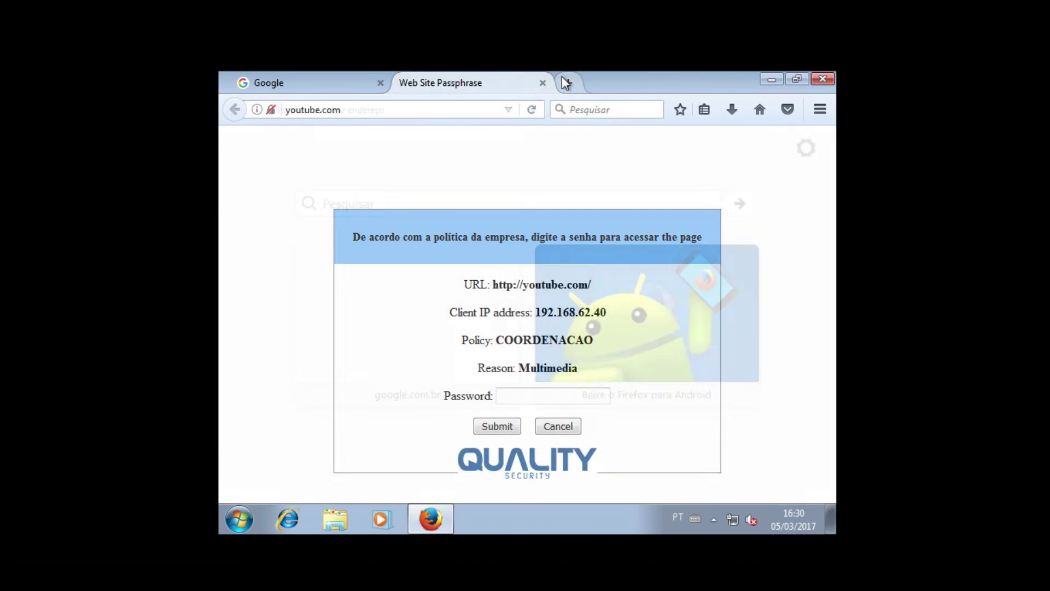
{"action": "left_click", "coordinate": [563, 79]}
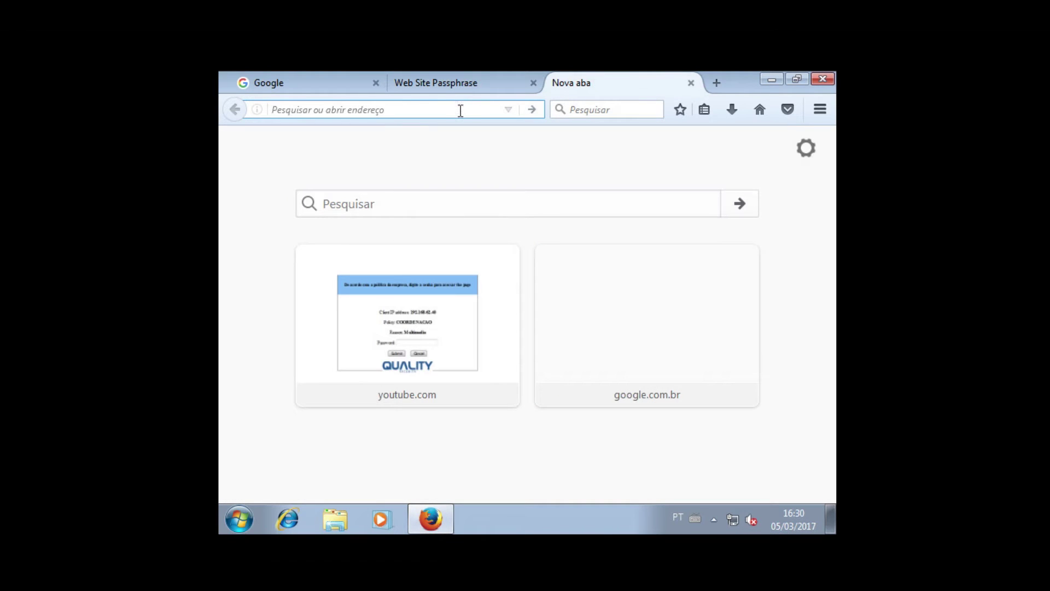
- Discard the partial address and search Google for 'games'
{"action": "type", "text": "ga"}
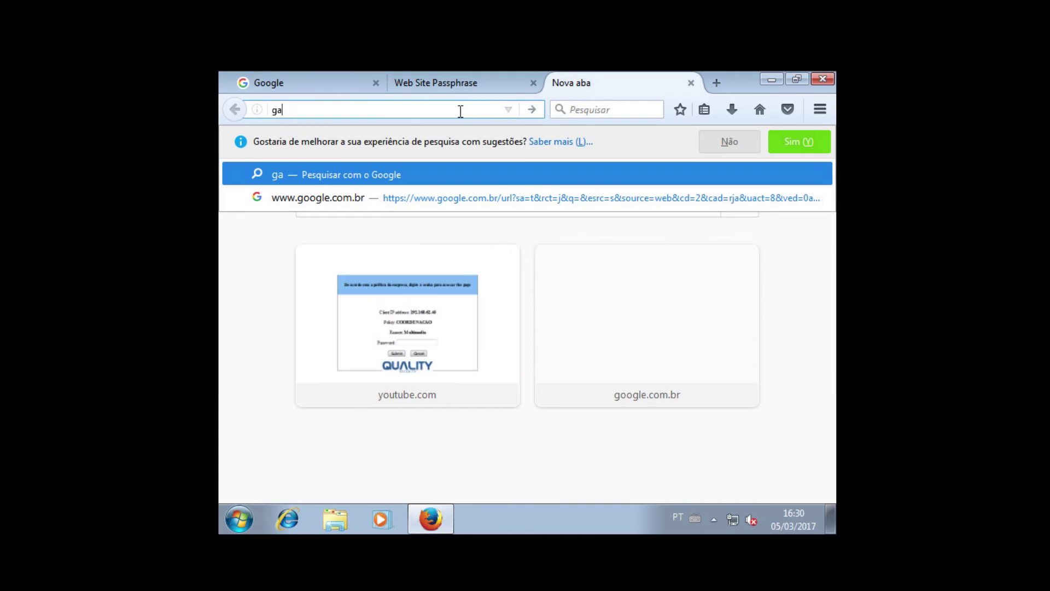
{"action": "key", "text": "BackSpace"}
{"action": "key", "text": "BackSpace"}
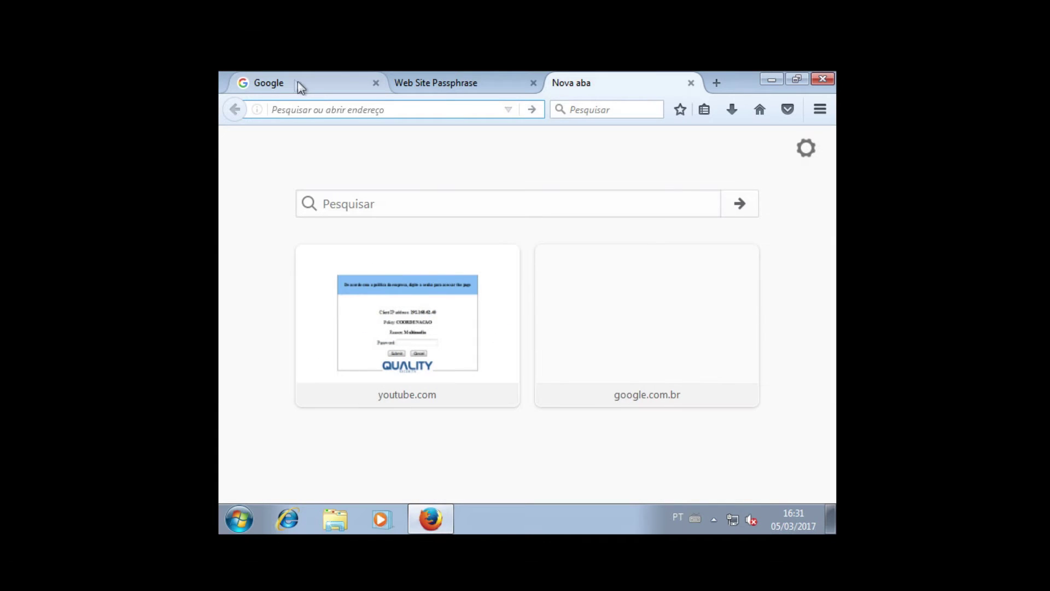
{"action": "left_click", "coordinate": [294, 80]}
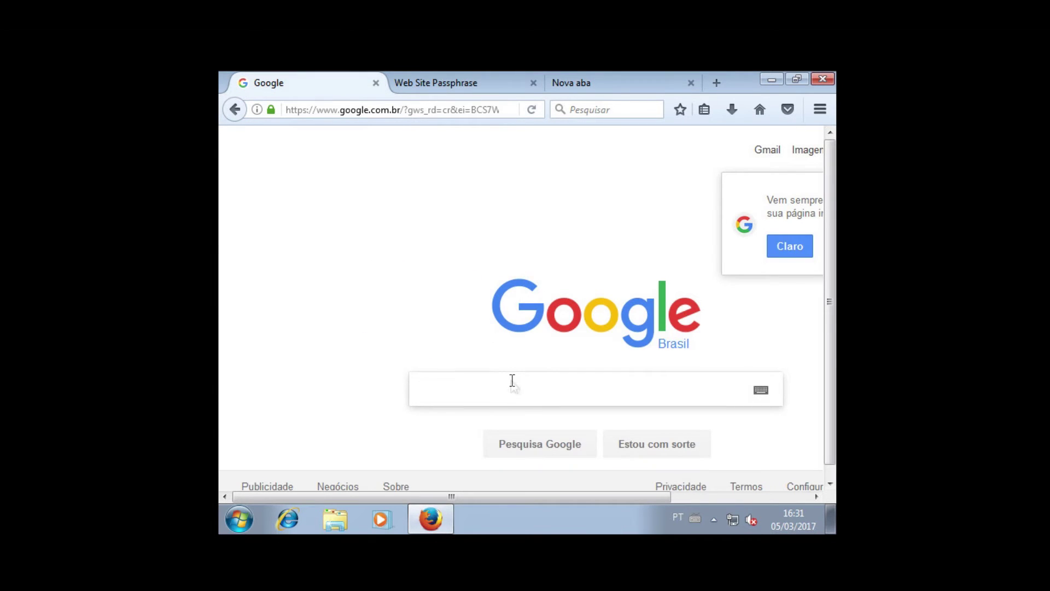
{"action": "type", "text": "games"}
{"action": "key", "text": "Return"}
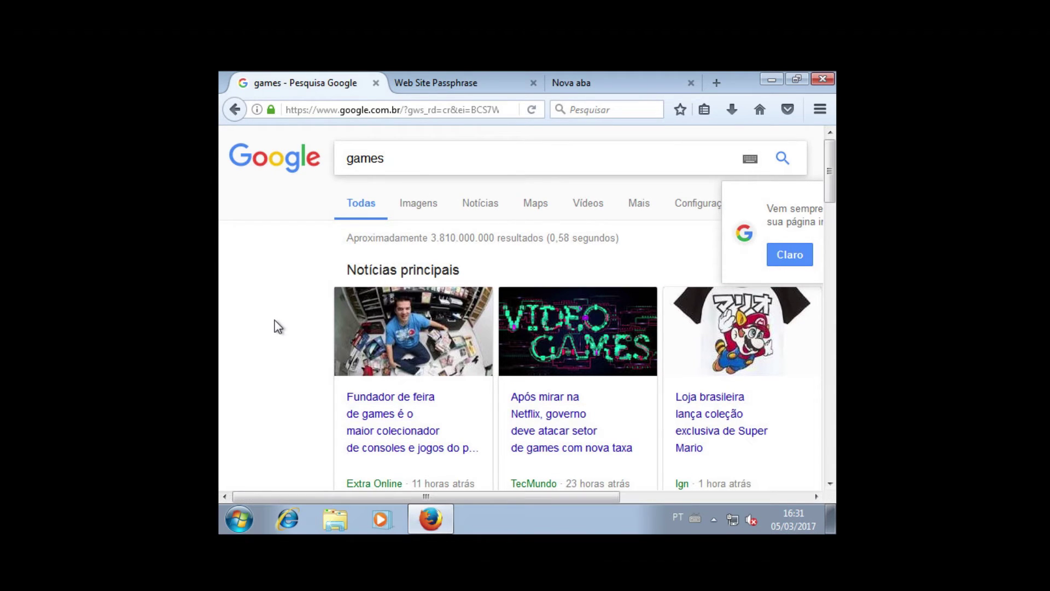
- Open the sitedegames.com result in a new tab, then return to the blank tab
{"action": "scroll", "coordinate": [830, 224], "scroll_direction": "down", "scroll_amount": 3}
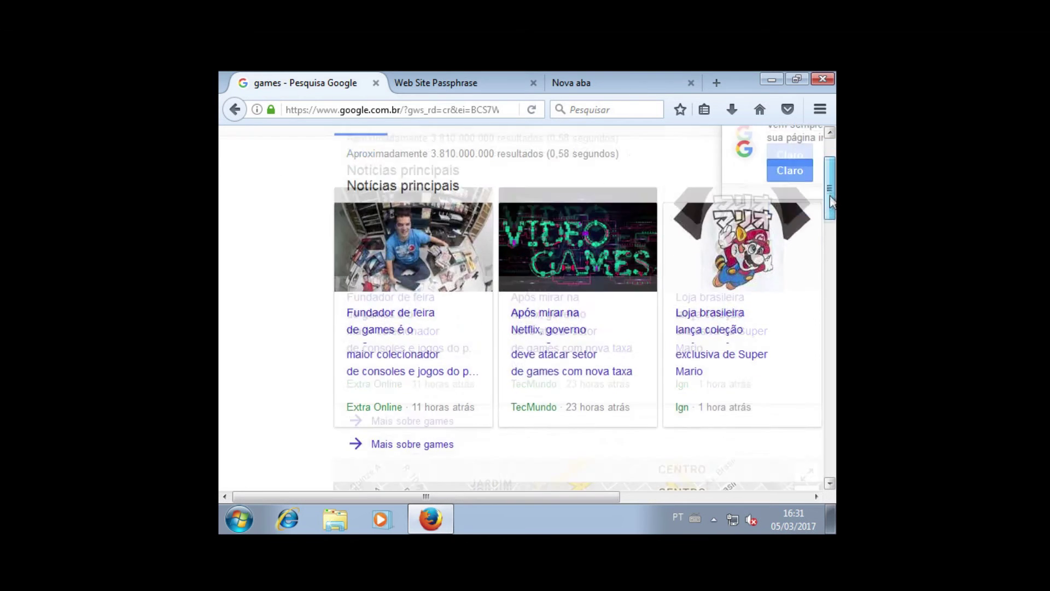
{"action": "left_click_drag", "start_coordinate": [829, 224], "coordinate": [829, 287]}
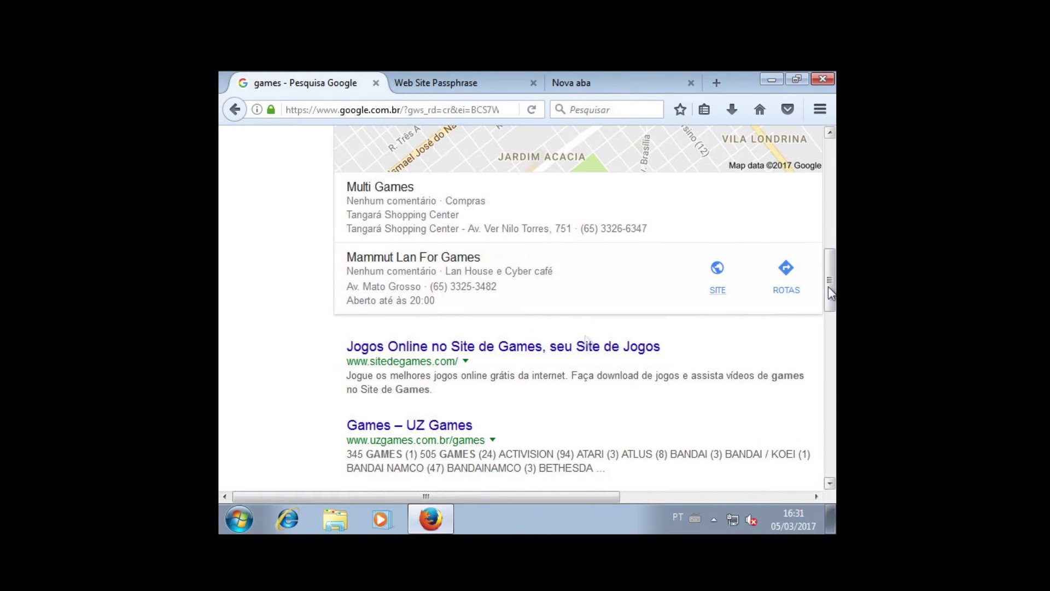
{"action": "left_click", "coordinate": [465, 353]}
{"action": "right_click", "coordinate": [464, 349]}
{"action": "left_click", "coordinate": [509, 358]}
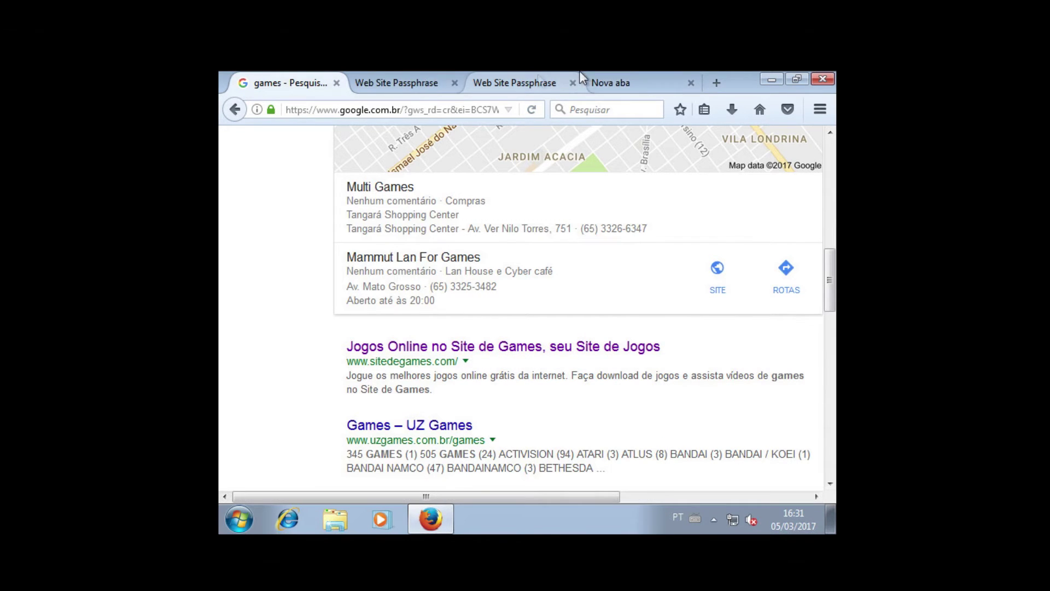
{"action": "left_click", "coordinate": [612, 83]}
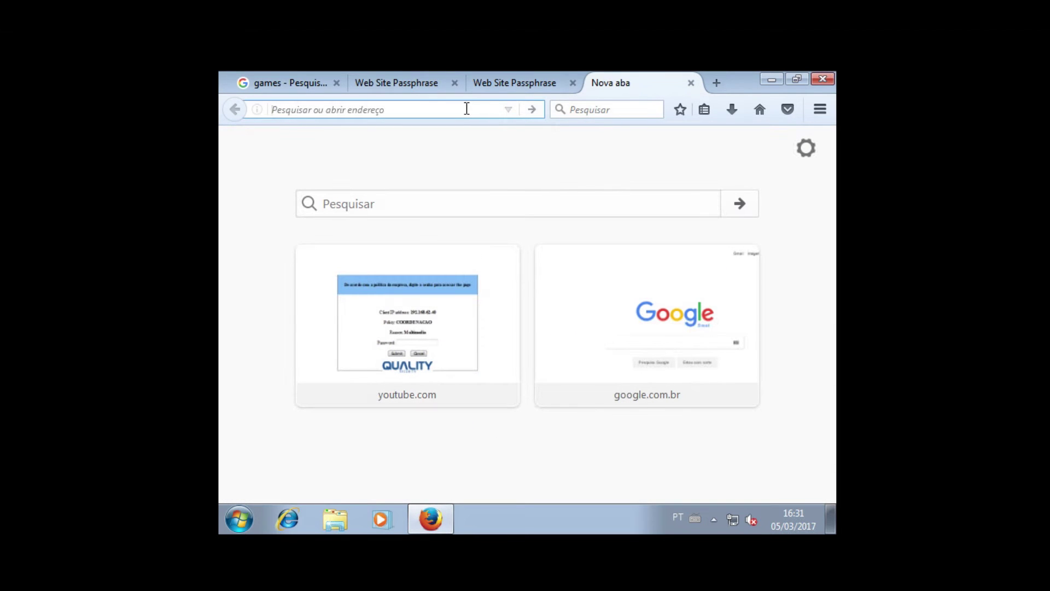
- Load terra.com and uol.com in separate tabs
{"action": "type", "text": "terra.com"}
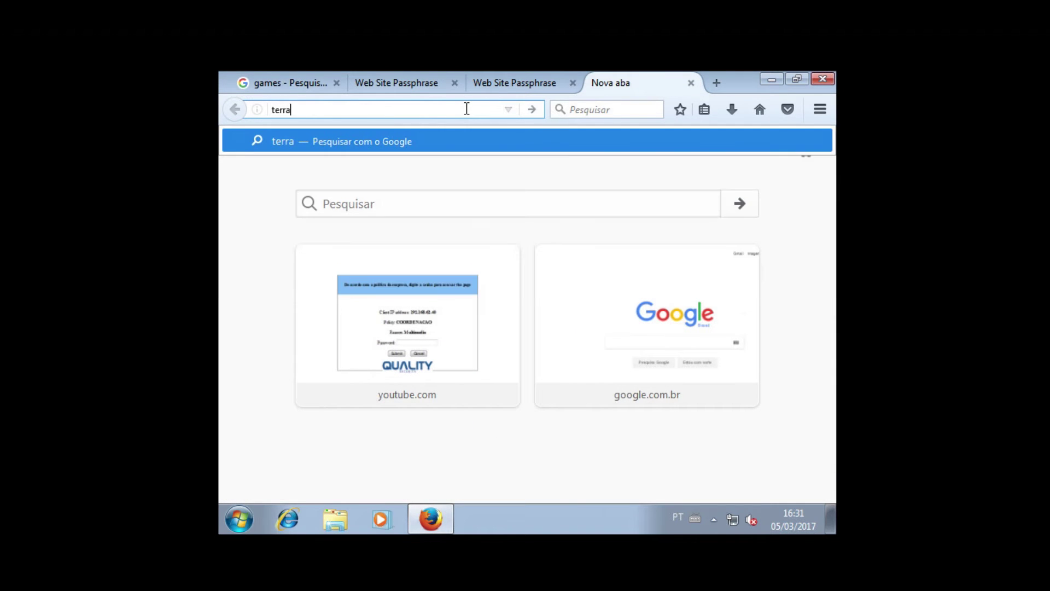
{"action": "key", "text": "Return"}
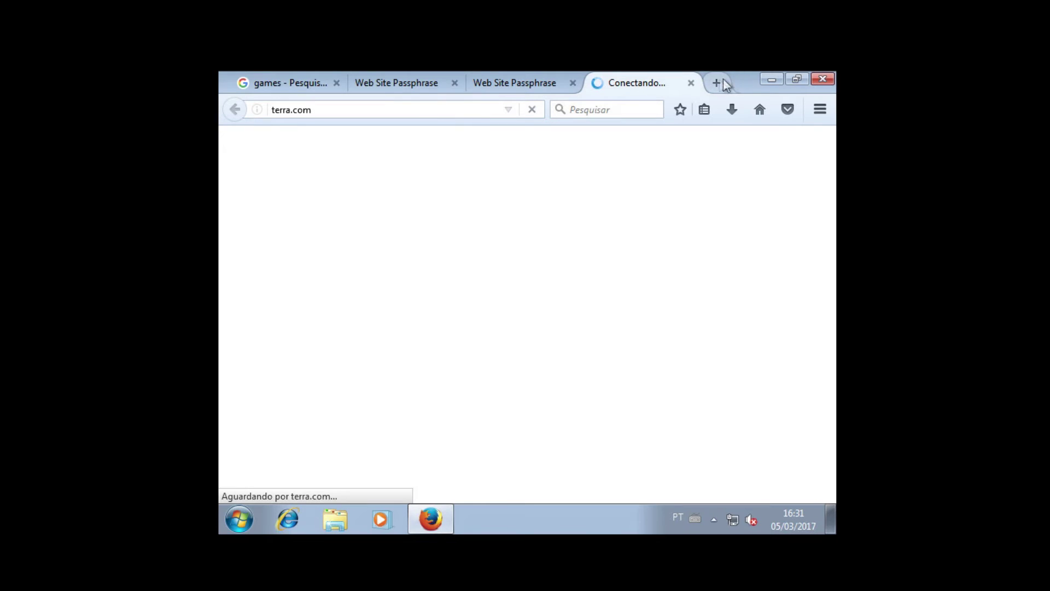
{"action": "left_click", "coordinate": [719, 82]}
{"action": "type", "text": "uol.com"}
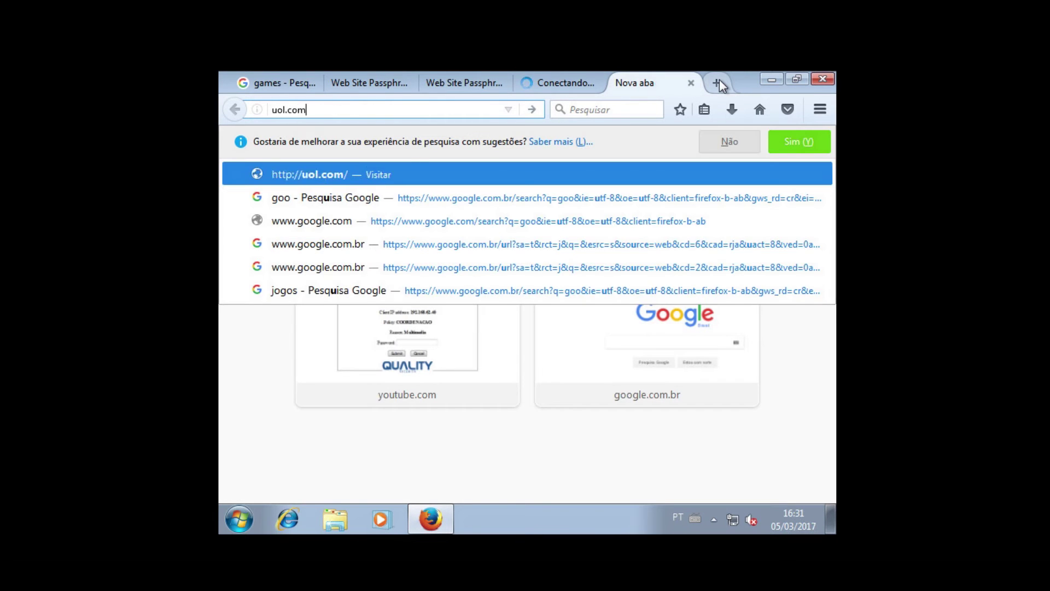
{"action": "key", "text": "Return"}
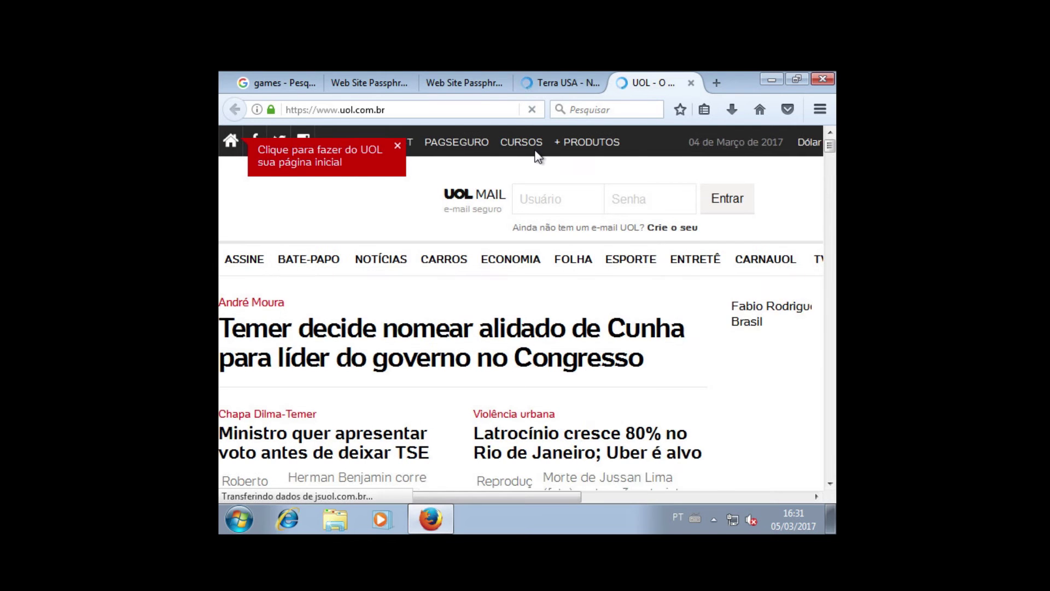
- Load playboy.com in a new tab, reaching the COORDENACAO Pornography block page
{"action": "left_click", "coordinate": [723, 80]}
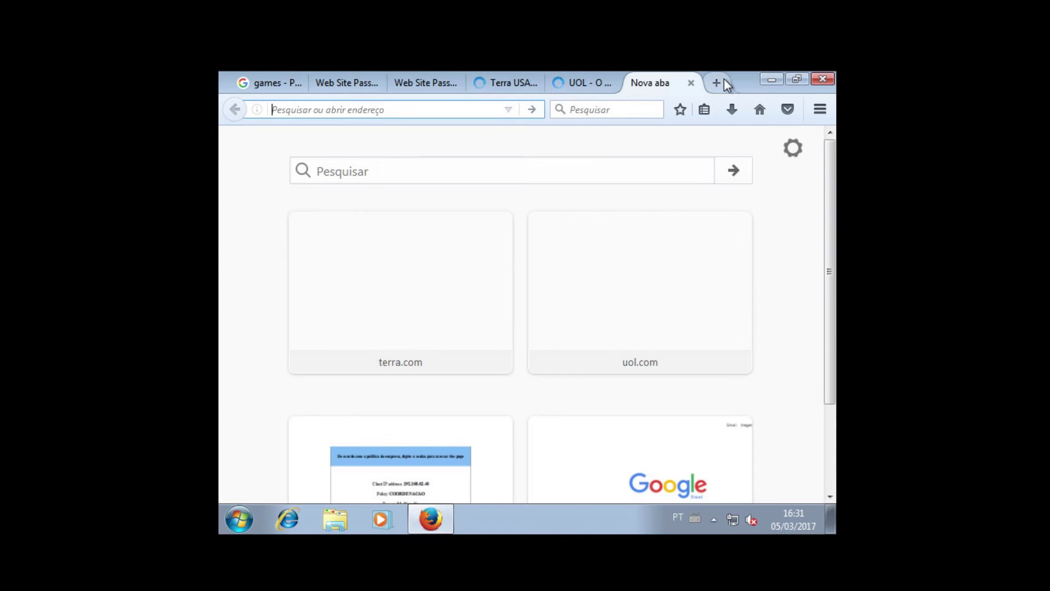
{"action": "type", "text": "playbo"}
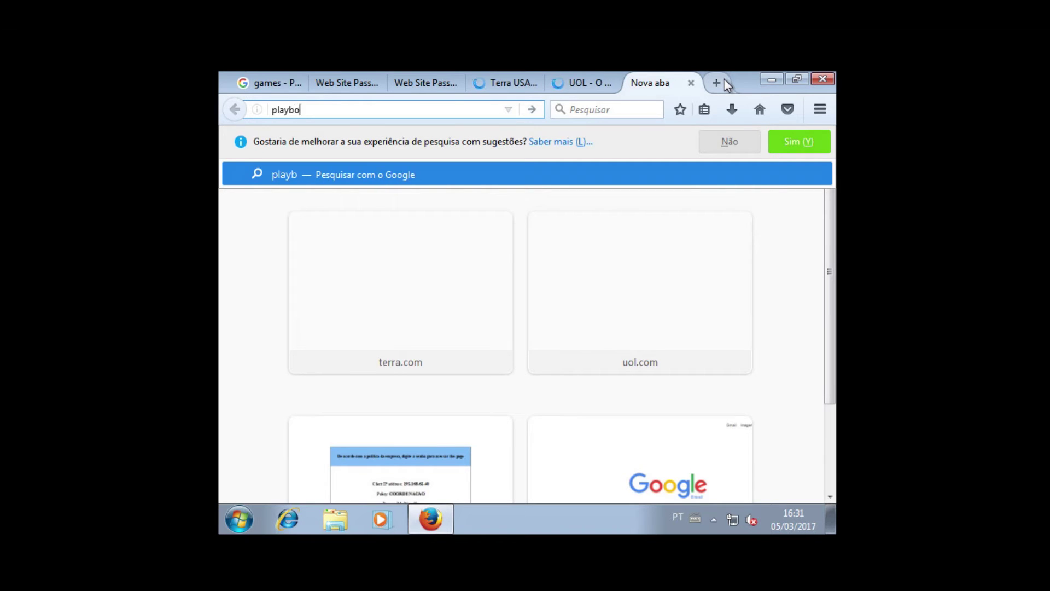
{"action": "type", "text": "y.com"}
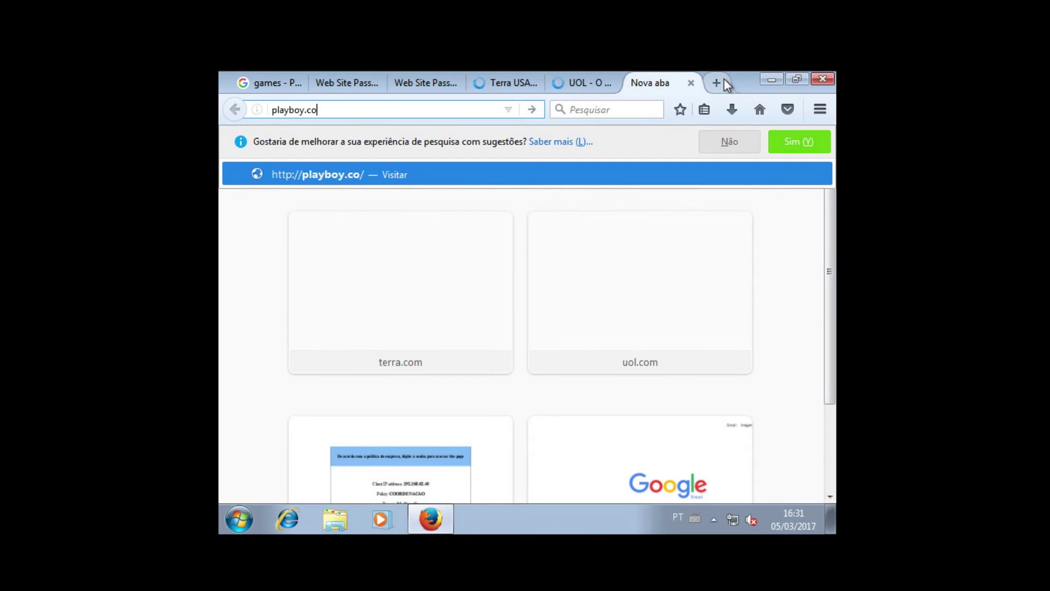
{"action": "key", "text": "Return"}
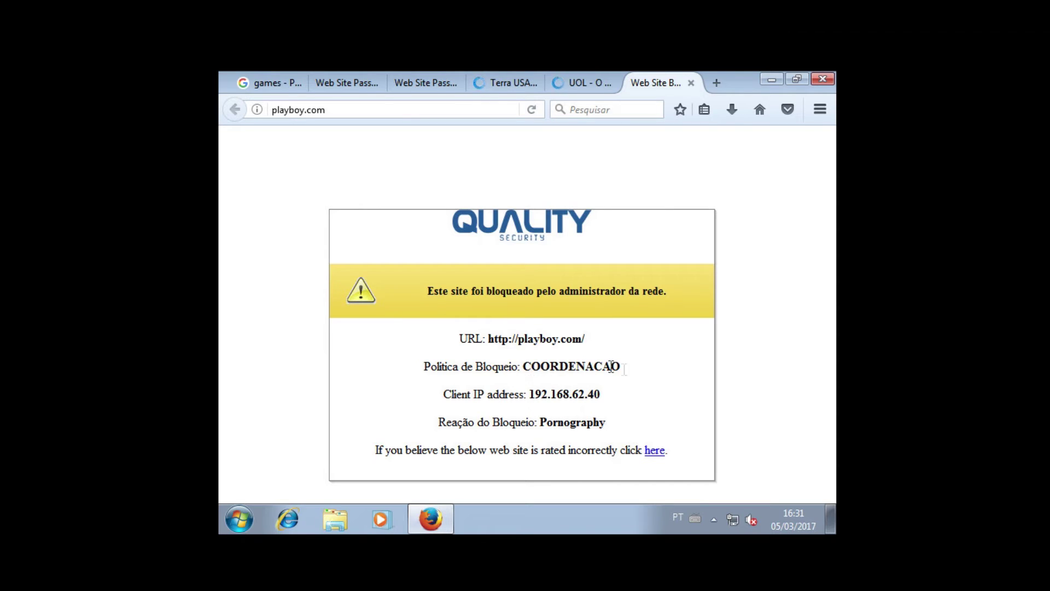
- Highlight the COORDENACAO policy and Pornography reason, then view UOL, Terra and sitedegames.com tabs
{"action": "left_click_drag", "start_coordinate": [532, 366], "coordinate": [629, 376]}
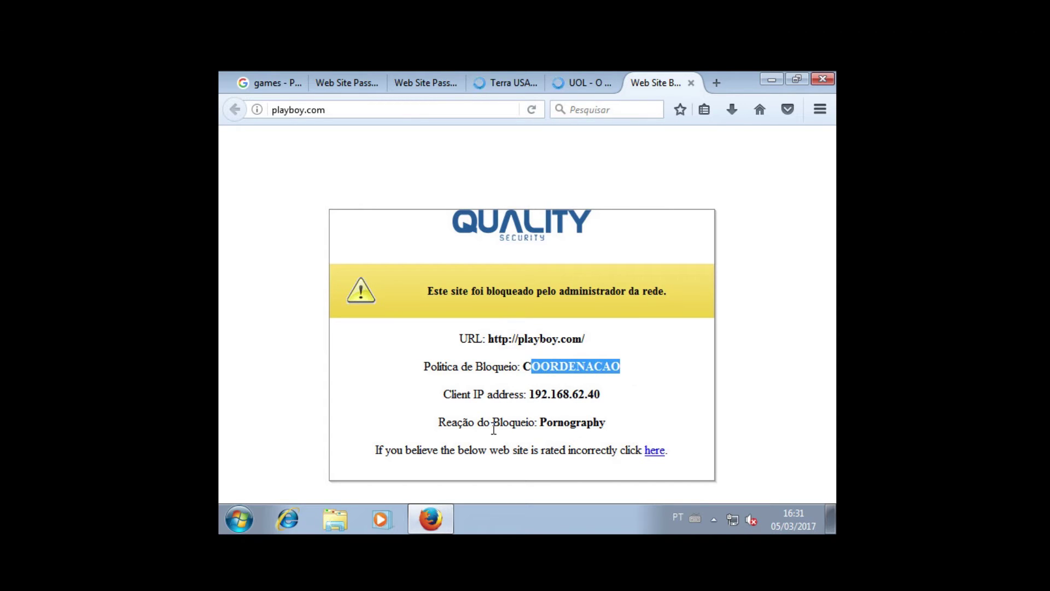
{"action": "left_click_drag", "start_coordinate": [610, 428], "coordinate": [538, 421]}
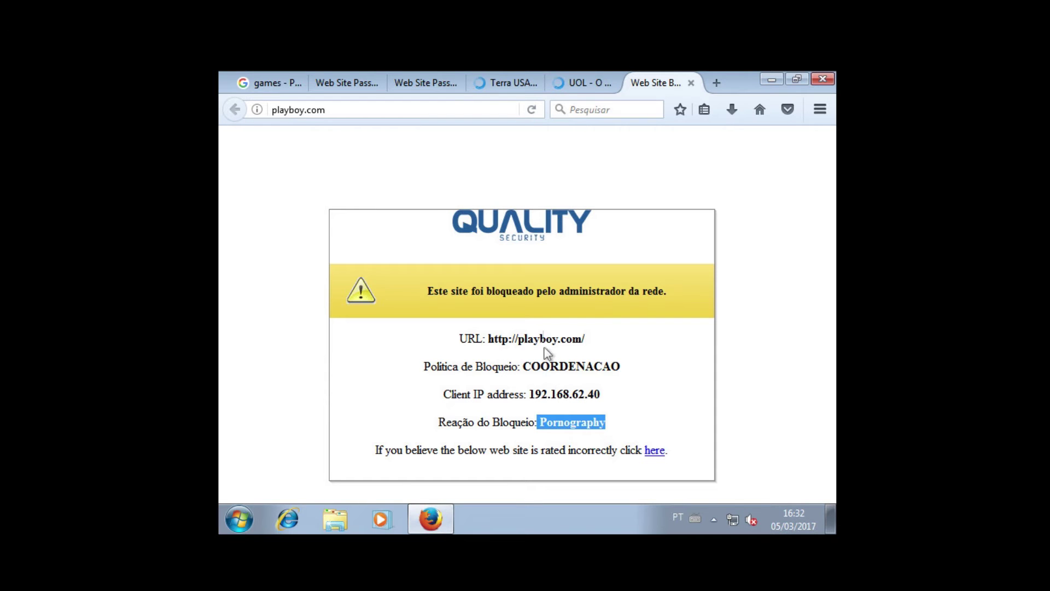
{"action": "left_click", "coordinate": [579, 86]}
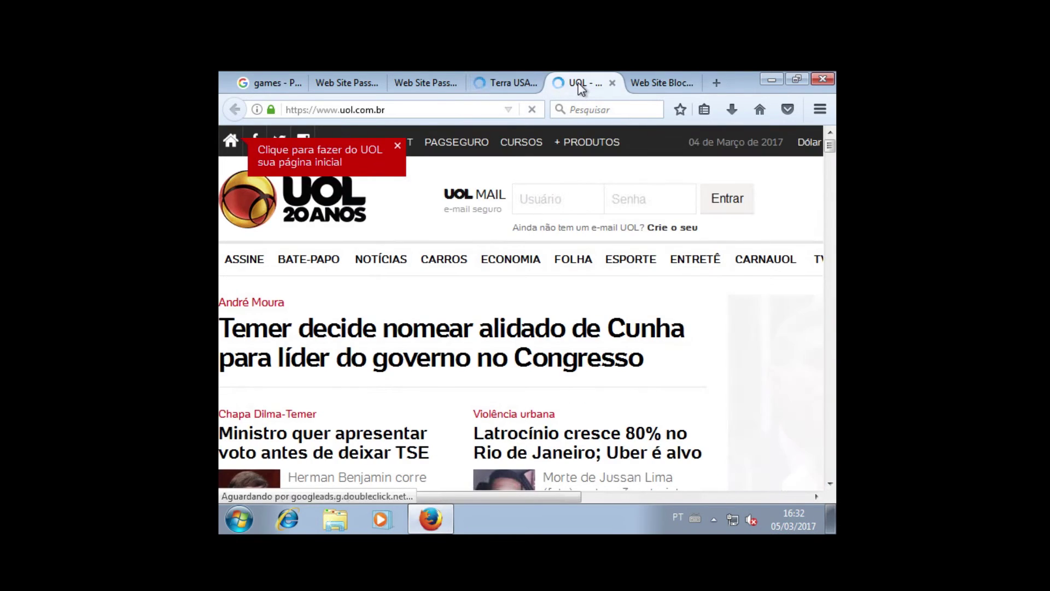
{"action": "left_click", "coordinate": [477, 89]}
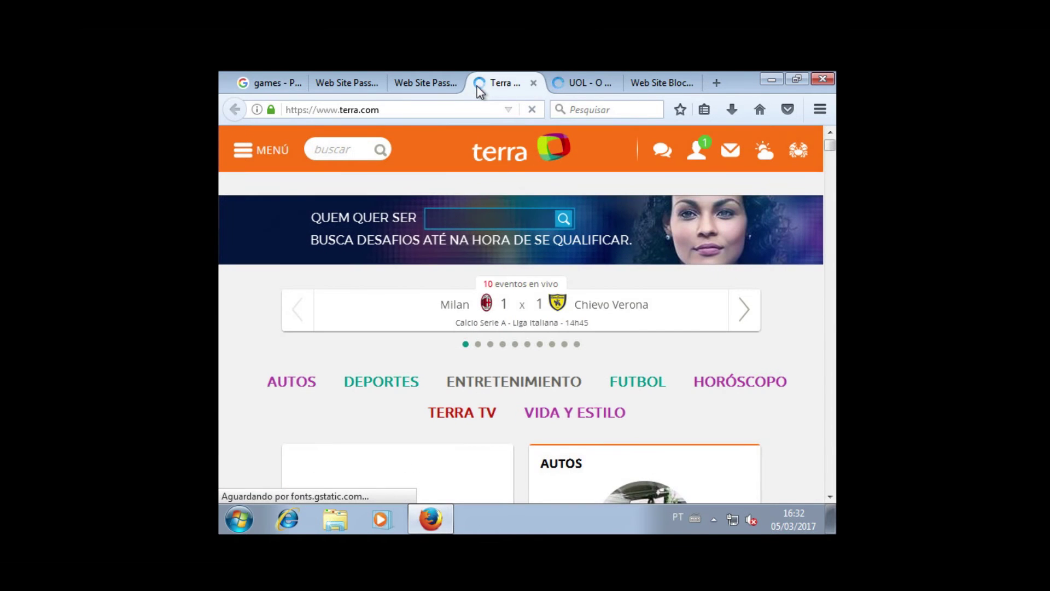
{"action": "left_click", "coordinate": [328, 87]}
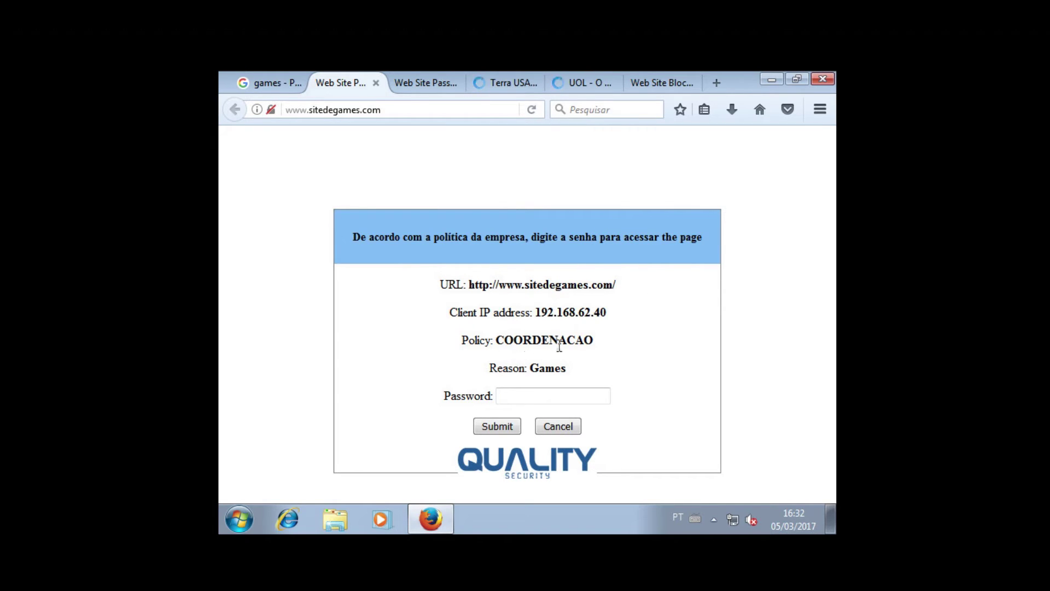
- Enter the passphrase on the sitedegames.com Games block page and decline saving the password
{"action": "left_click_drag", "start_coordinate": [508, 368], "coordinate": [559, 362]}
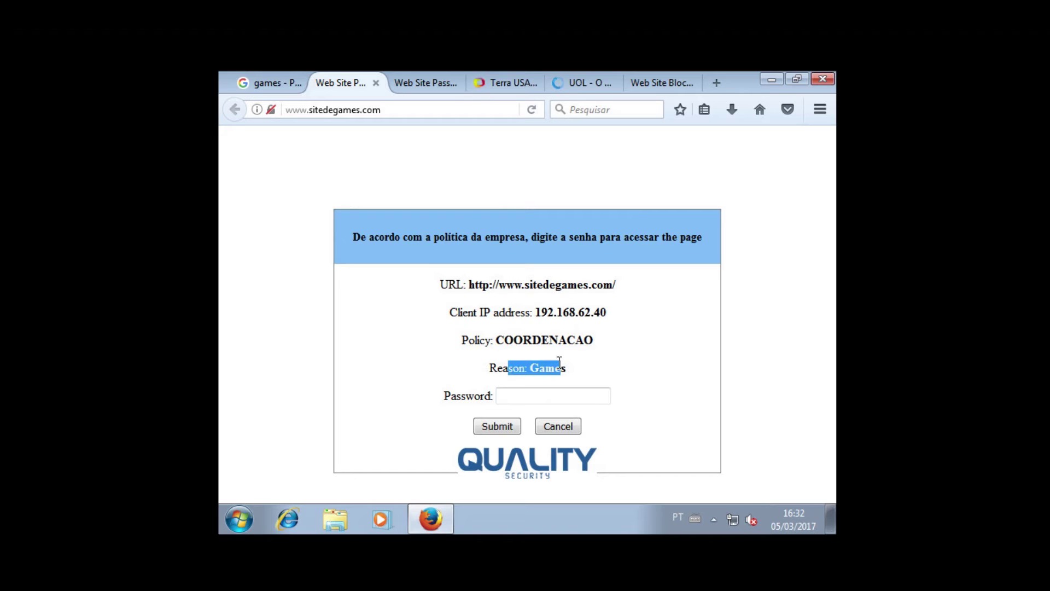
{"action": "left_click", "coordinate": [535, 402]}
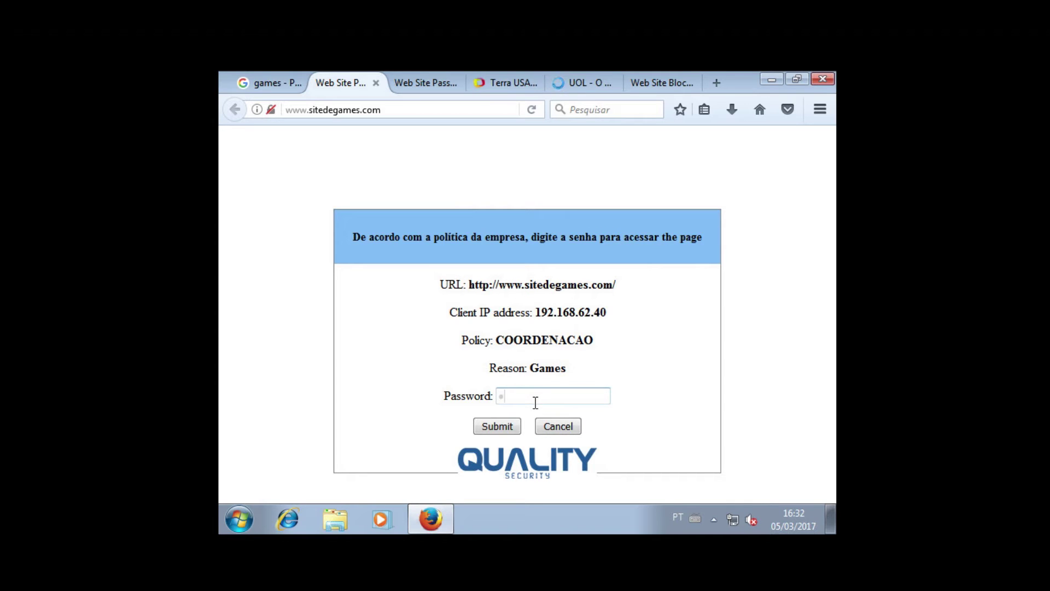
{"action": "type", "text": "******"}
{"action": "key", "text": "Return"}
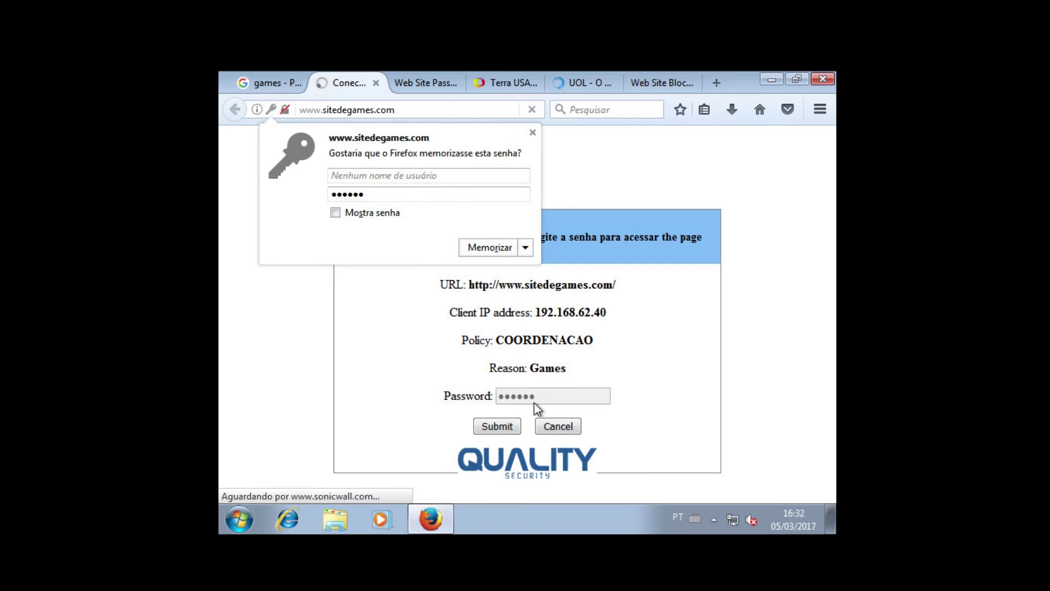
{"action": "left_click", "coordinate": [533, 132]}
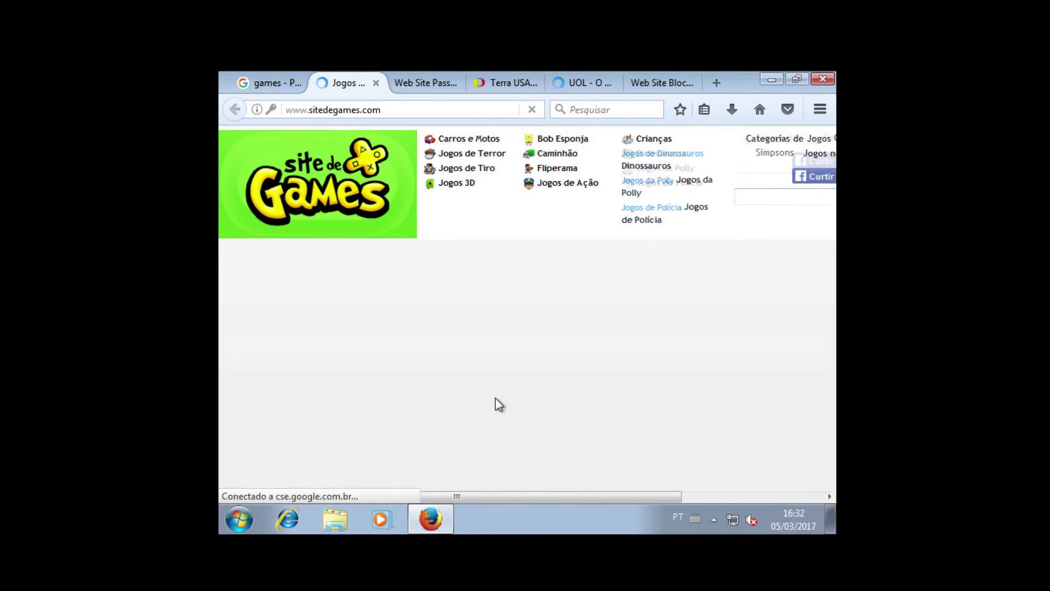
- Reload youtube.com and sitedegames.com repeatedly until the youtube.com password page shows
{"action": "left_click", "coordinate": [417, 86]}
{"action": "left_click", "coordinate": [416, 110]}
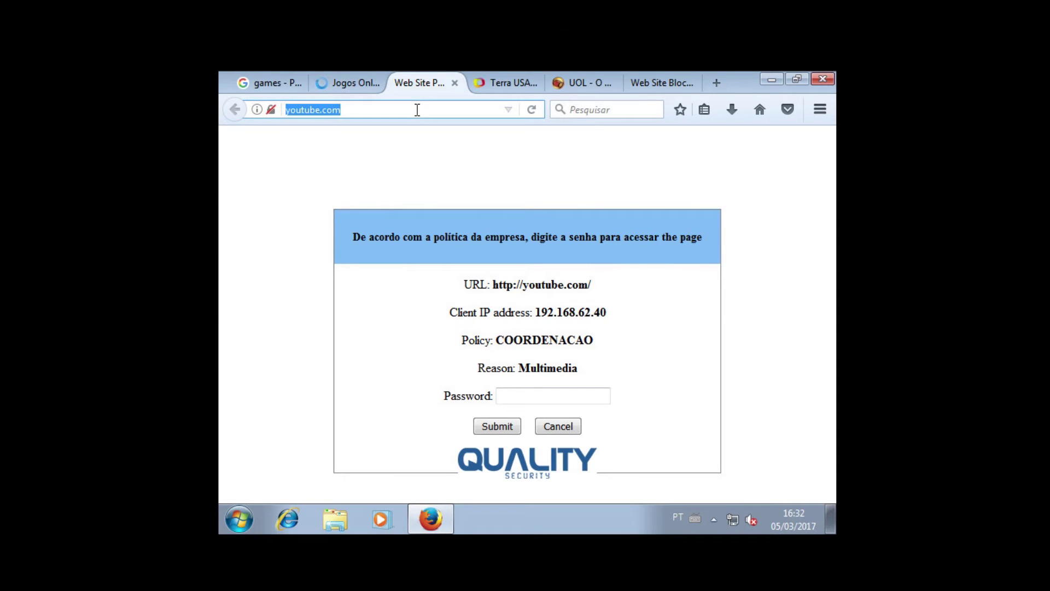
{"action": "key", "text": "Return"}
{"action": "left_click", "coordinate": [417, 109]}
{"action": "key", "text": "Return"}
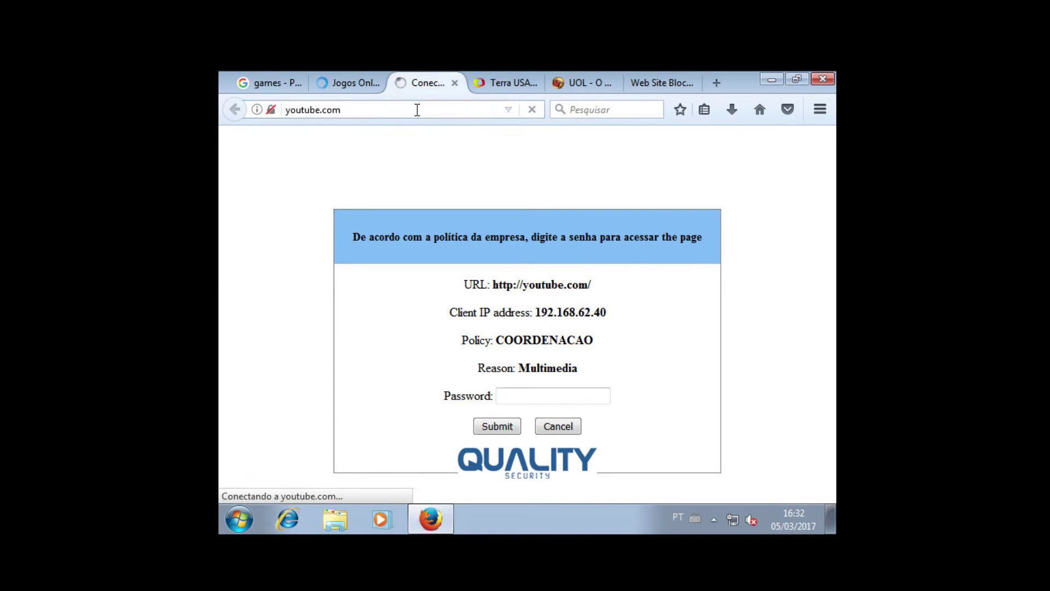
{"action": "left_click", "coordinate": [417, 110]}
{"action": "key", "text": "Return"}
{"action": "left_click", "coordinate": [353, 87]}
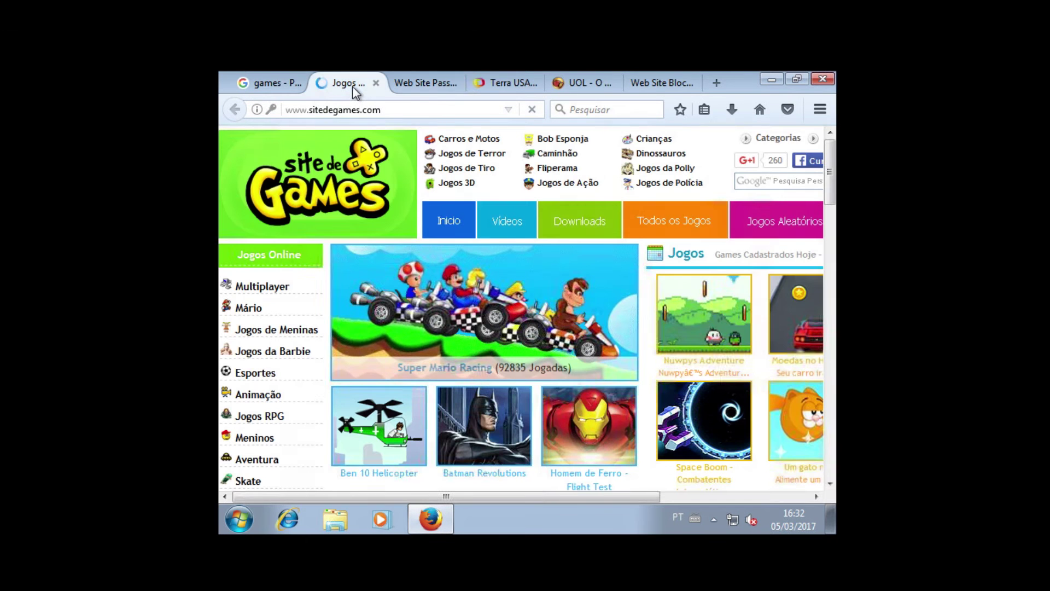
{"action": "left_click", "coordinate": [357, 112]}
{"action": "key", "text": "Return"}
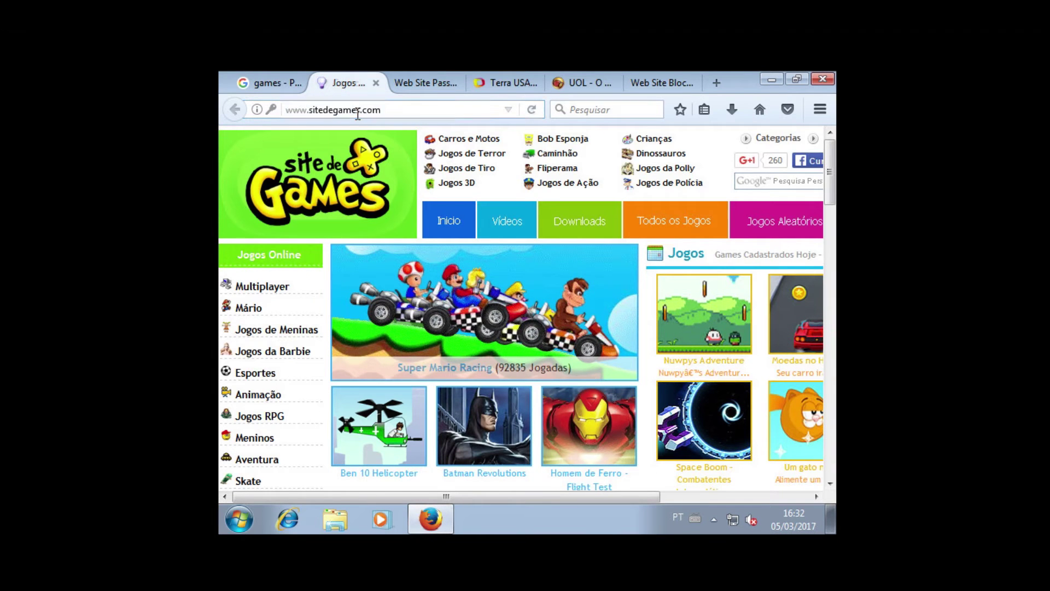
{"action": "left_click", "coordinate": [433, 82]}
{"action": "left_click", "coordinate": [432, 110]}
{"action": "key", "text": "Return"}
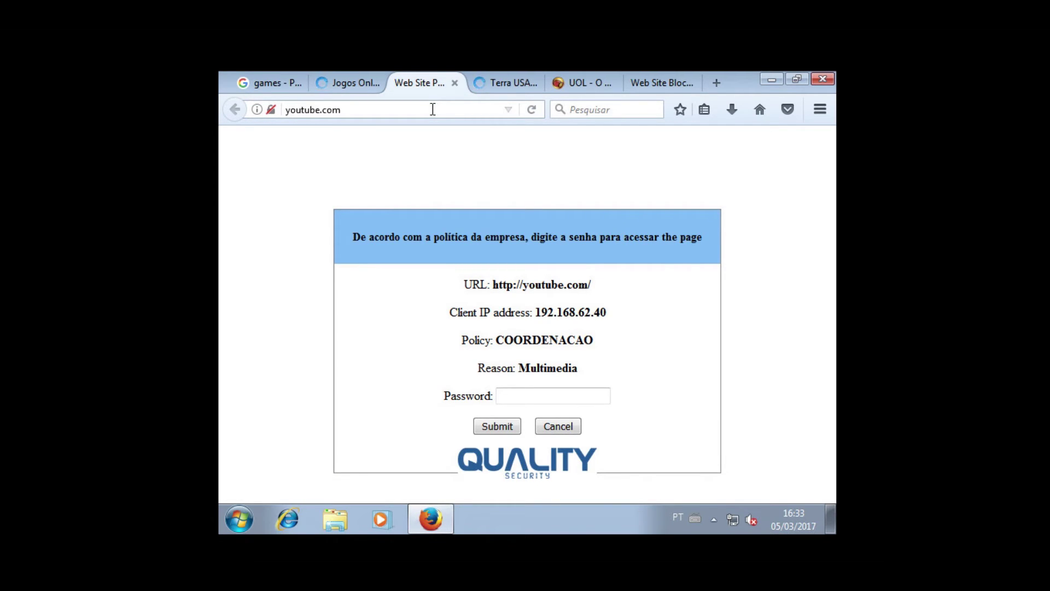
- Enter the passphrase to unlock YouTube, decline saving it, and return to the playboy.com block page
{"action": "left_click", "coordinate": [501, 402]}
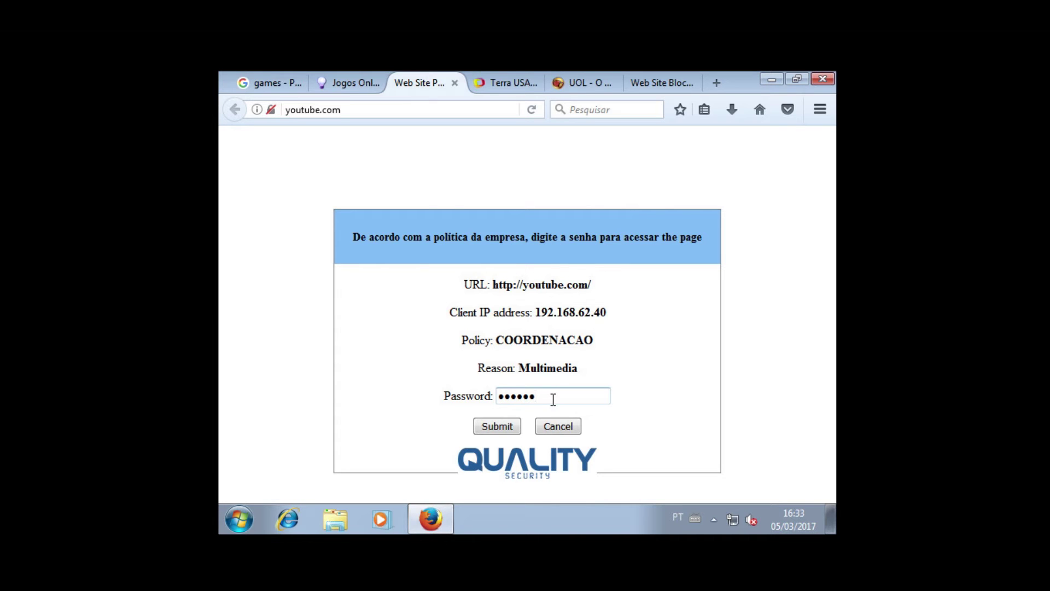
{"action": "key", "text": "Return"}
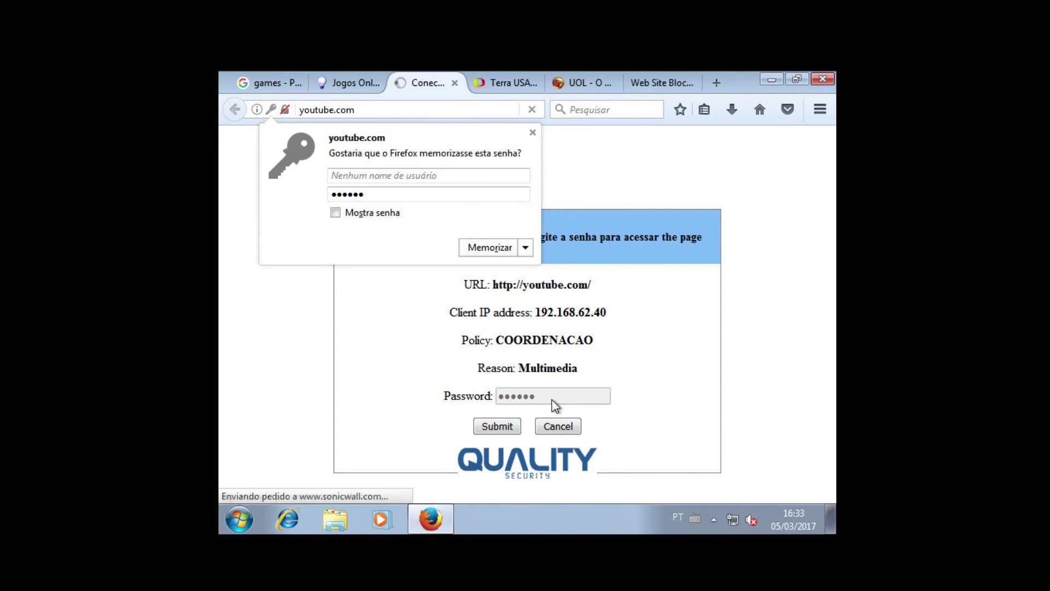
{"action": "left_click", "coordinate": [532, 133]}
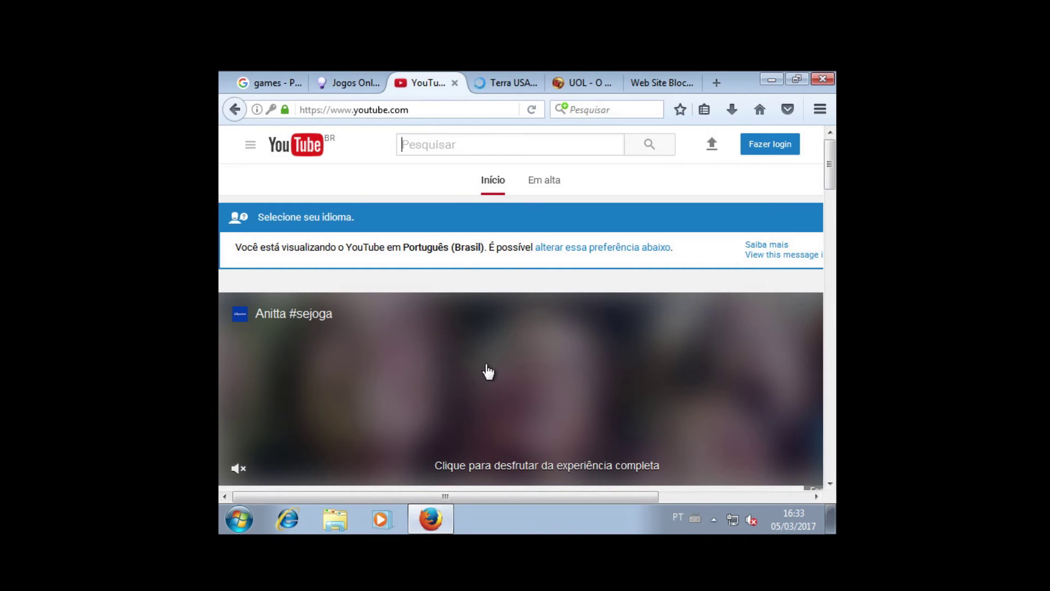
{"action": "left_click", "coordinate": [514, 77]}
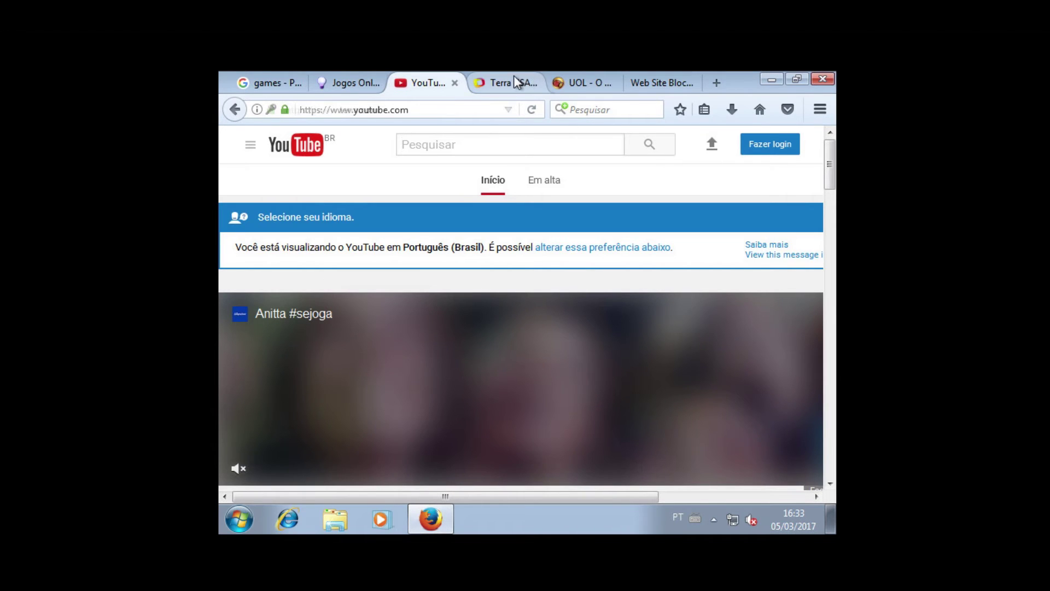
{"action": "left_click", "coordinate": [663, 82]}
- Lock Windows 7 using the Start menu's Desligar arrow and Bloquear
{"action": "left_click", "coordinate": [239, 519]}
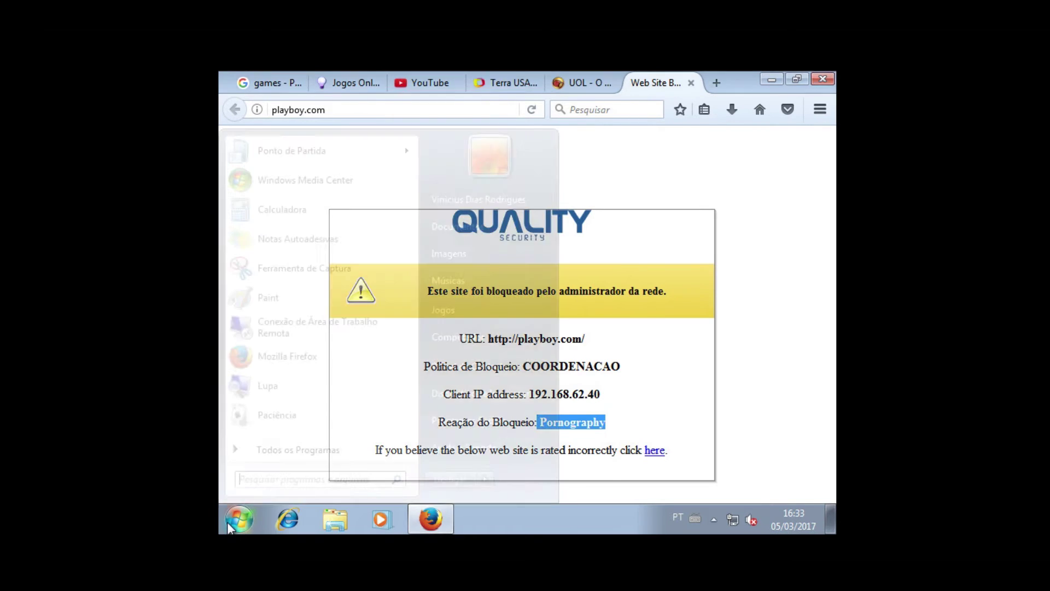
{"action": "left_click", "coordinate": [755, 471]}
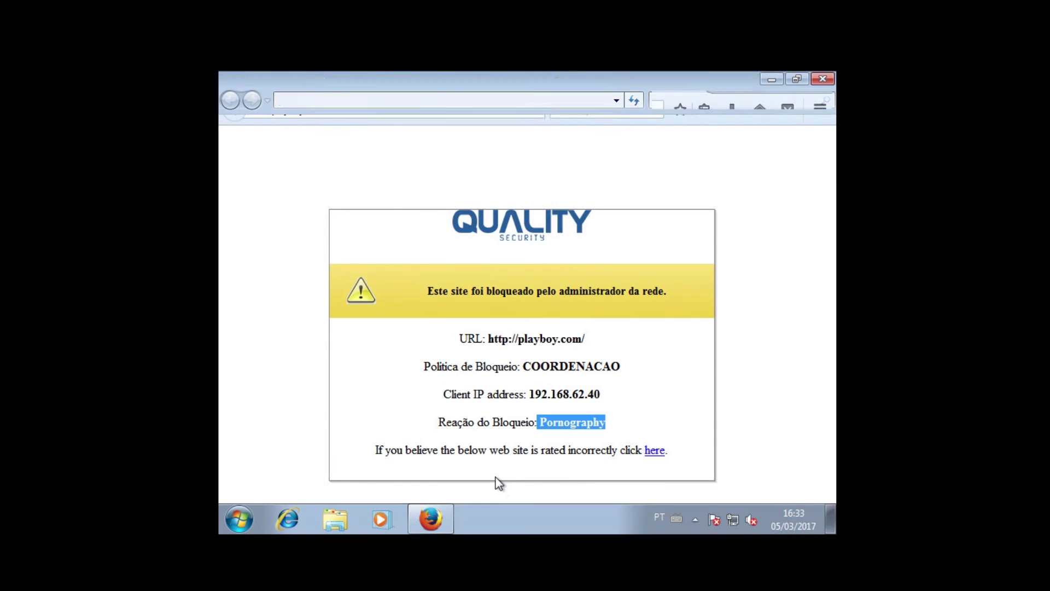
{"action": "left_click", "coordinate": [241, 516]}
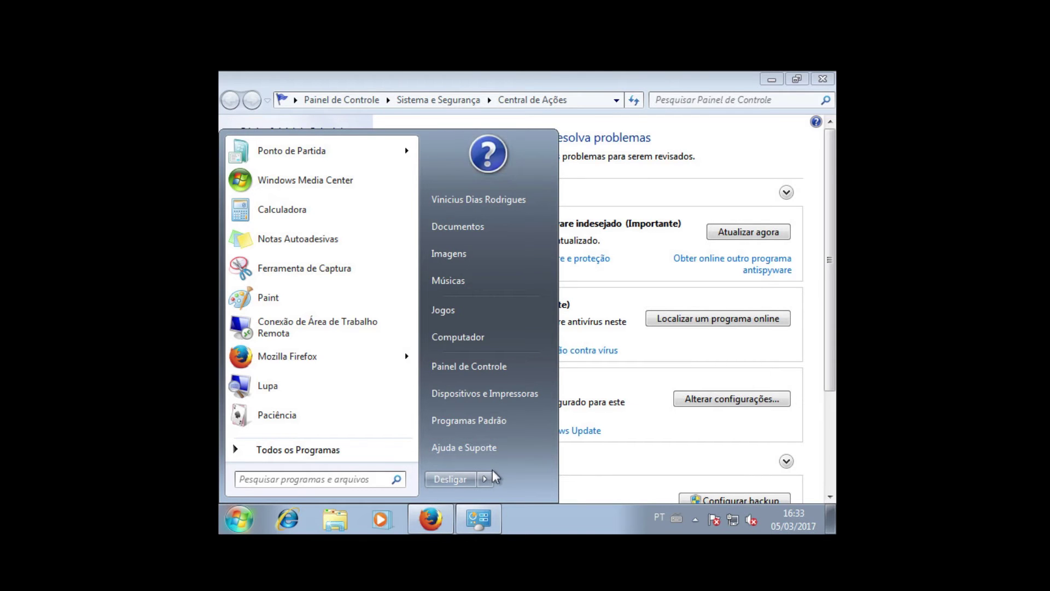
{"action": "left_click", "coordinate": [485, 478]}
{"action": "left_click", "coordinate": [536, 416]}
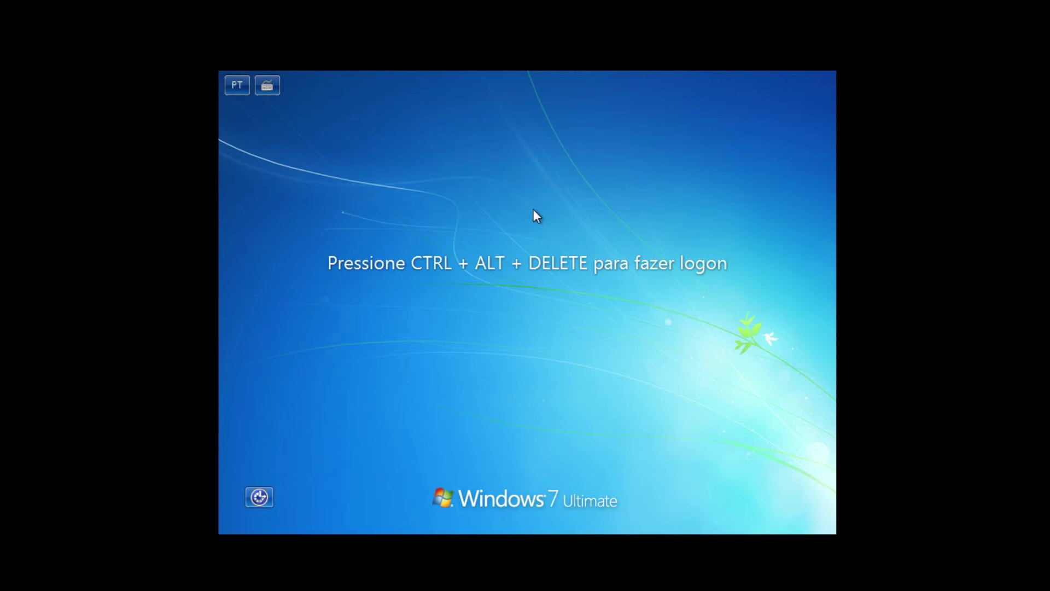
- Log on through Outro Usuário with the third user's credentials, re-entering the password after one rejection
{"action": "key", "text": "ctrl+alt+Delete"}
{"action": "left_click", "coordinate": [595, 361]}
{"action": "type", "text": "estagiar"}
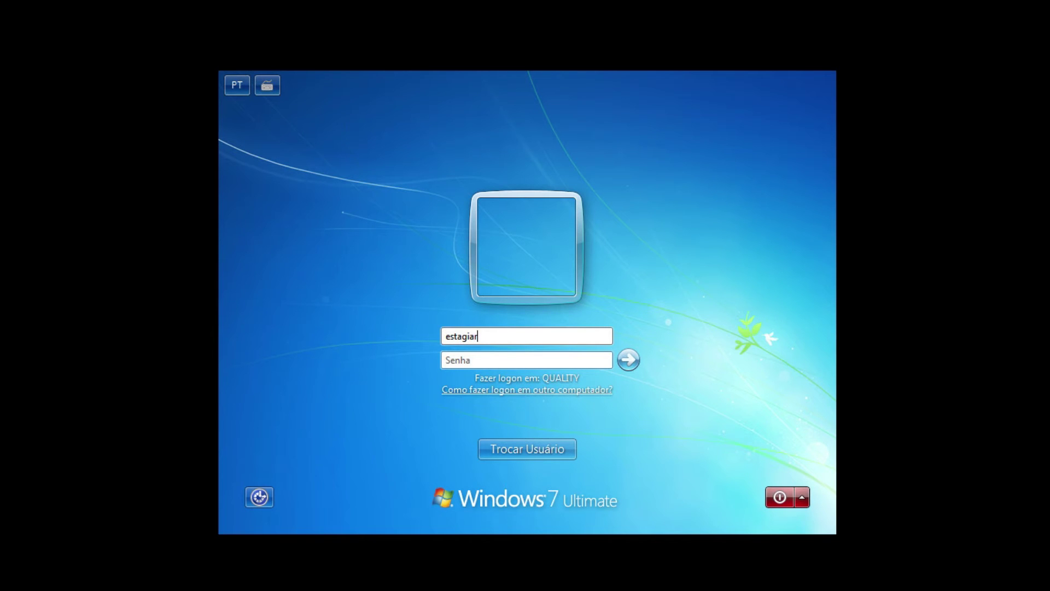
{"action": "type", "text": "****"}
{"action": "key", "text": "Return"}
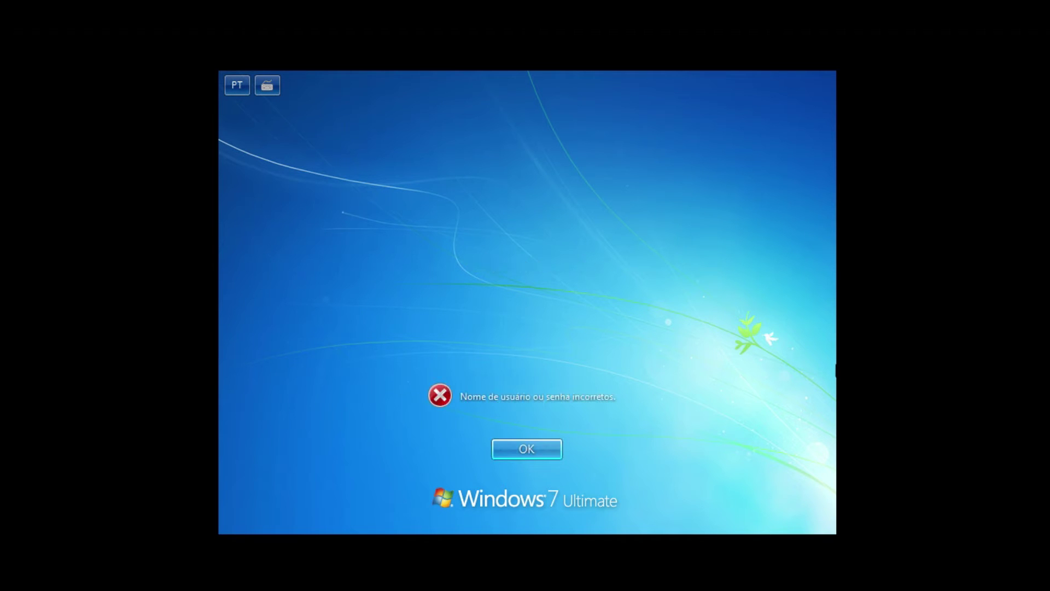
{"action": "key", "text": "Return"}
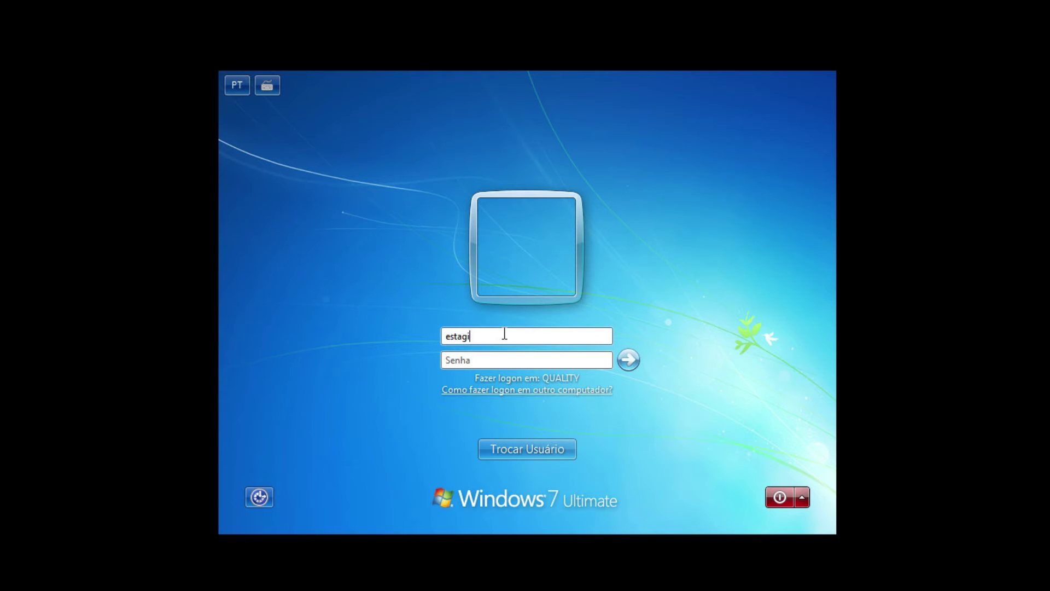
{"action": "type", "text": "***"}
{"action": "key", "text": "Return"}
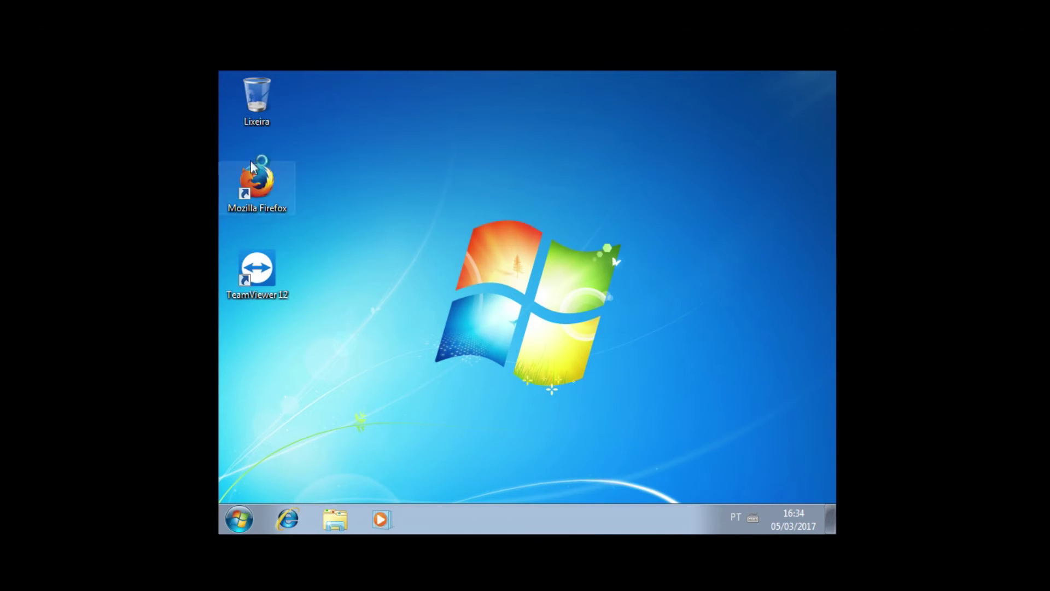
- Launch Firefox from its desktop icon and answer Agora não to the default-browser prompt
{"action": "double_click", "coordinate": [270, 186]}
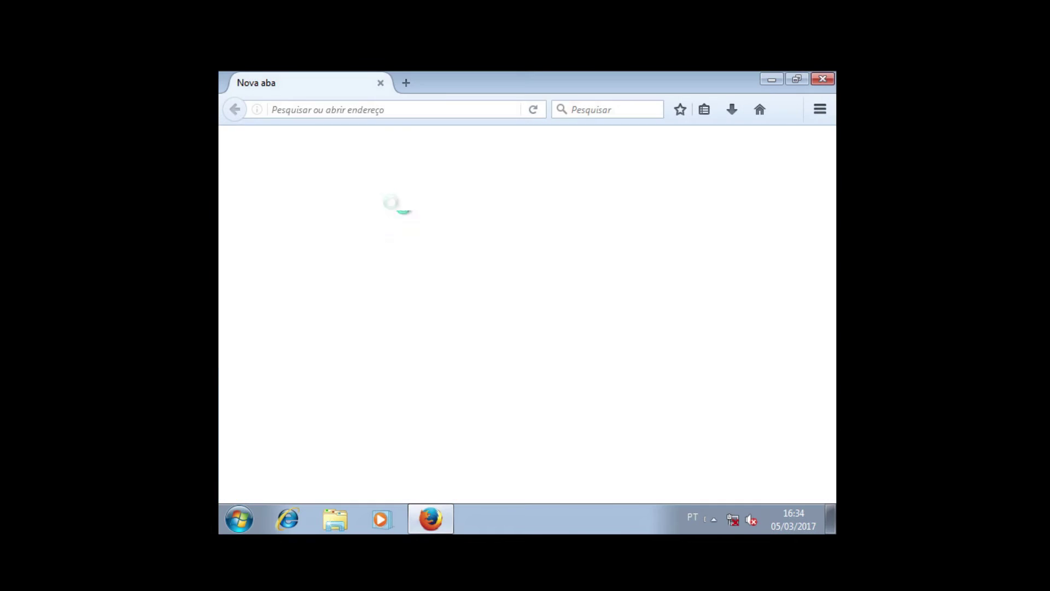
{"action": "left_click", "coordinate": [607, 320]}
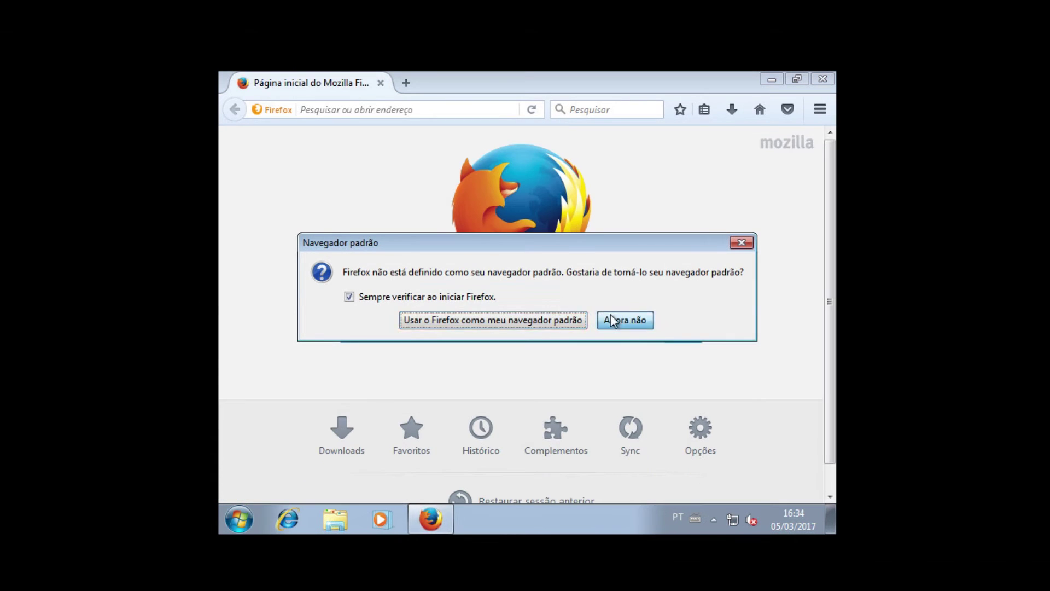
{"action": "left_click", "coordinate": [336, 108]}
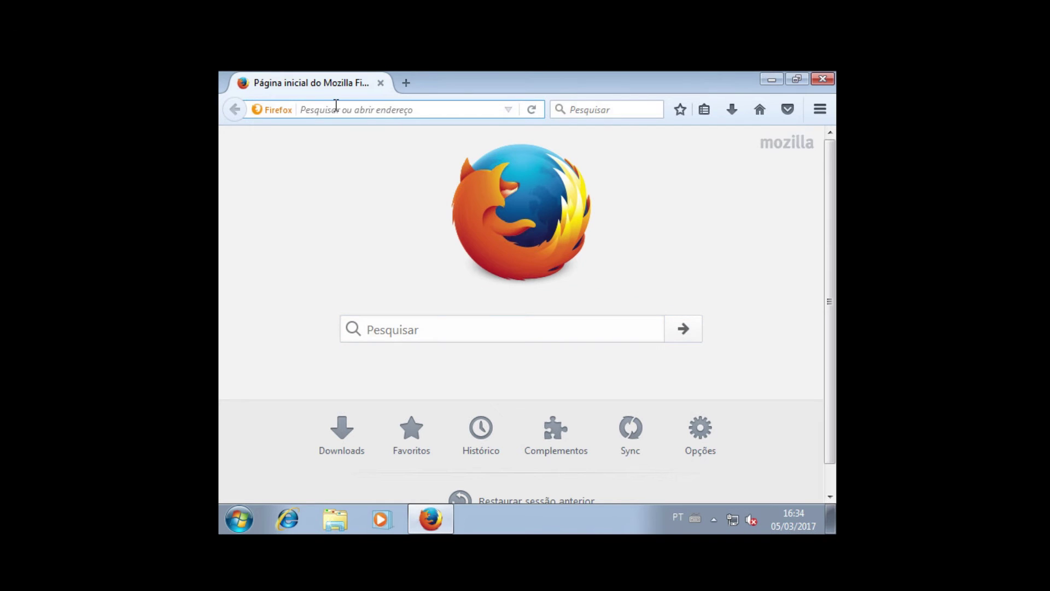
- Load google.com, youtube.com, terra.com and uol.com, each in its own tab
{"action": "type", "text": "google.com"}
{"action": "key", "text": "Return"}
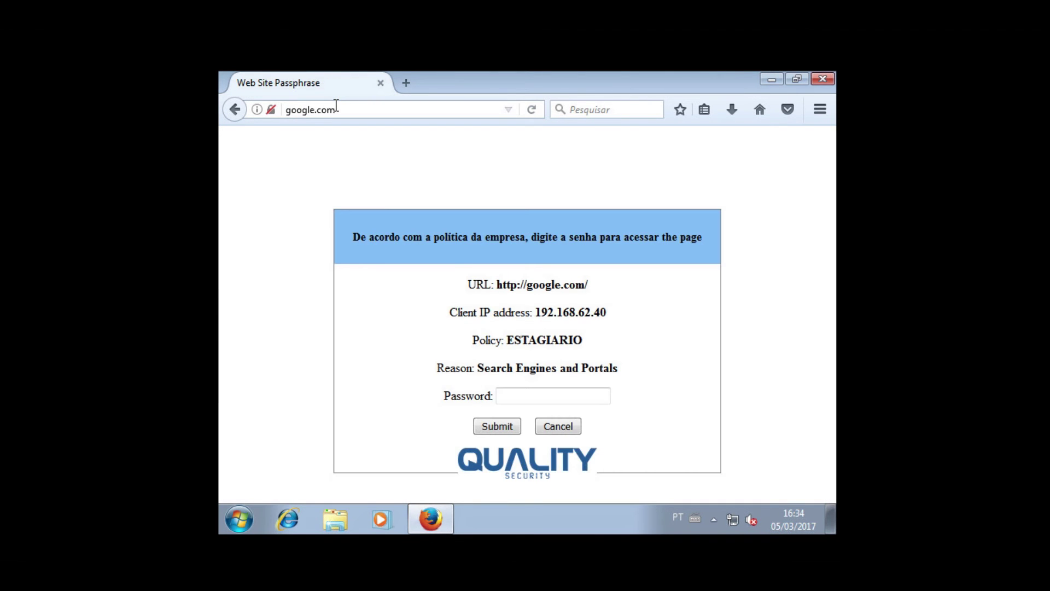
{"action": "left_click", "coordinate": [420, 81]}
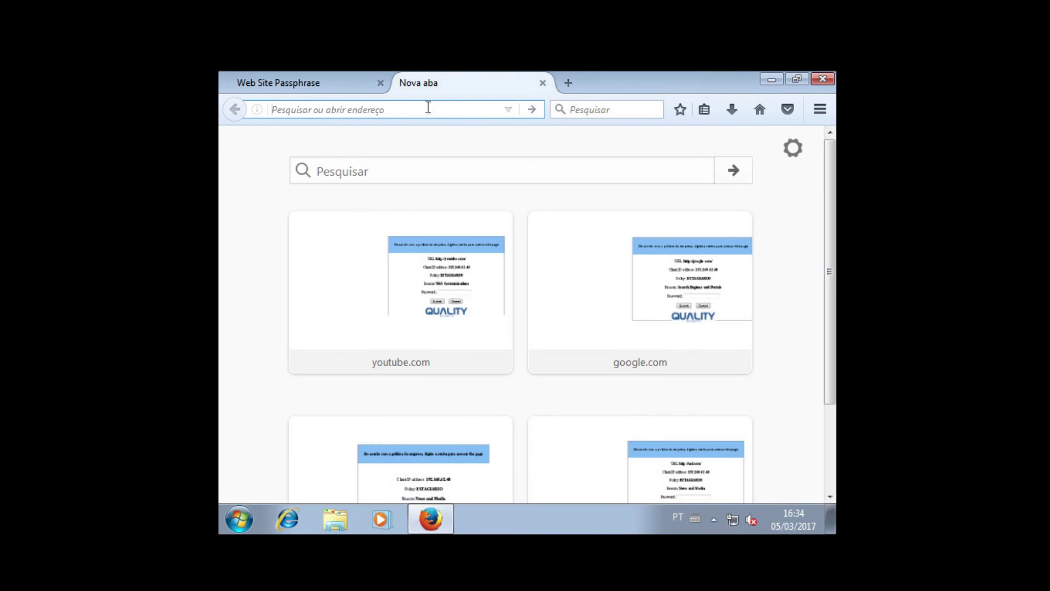
{"action": "type", "text": "youtube.com/"}
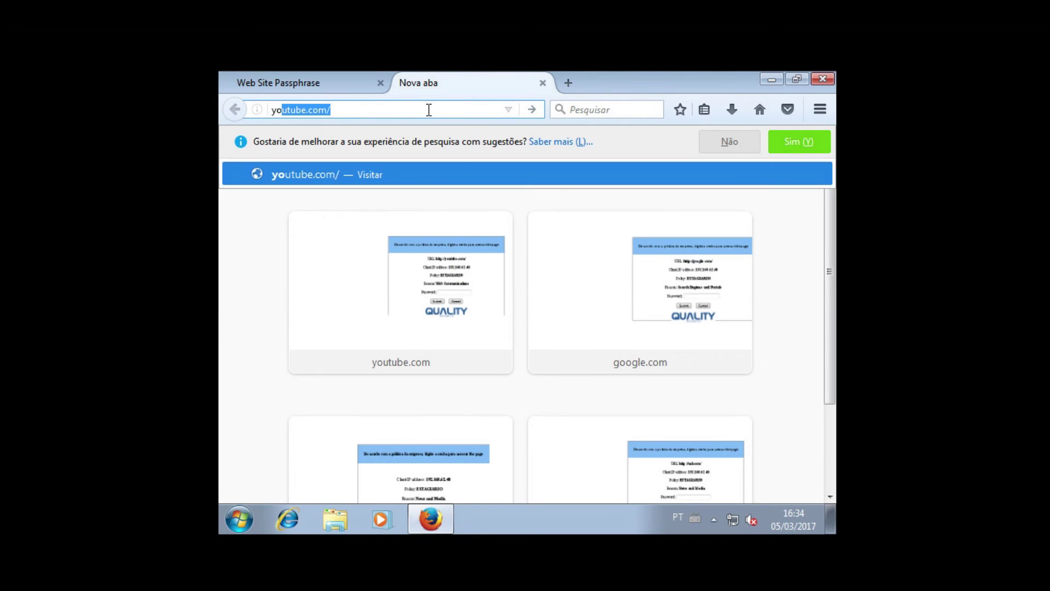
{"action": "key", "text": "Return"}
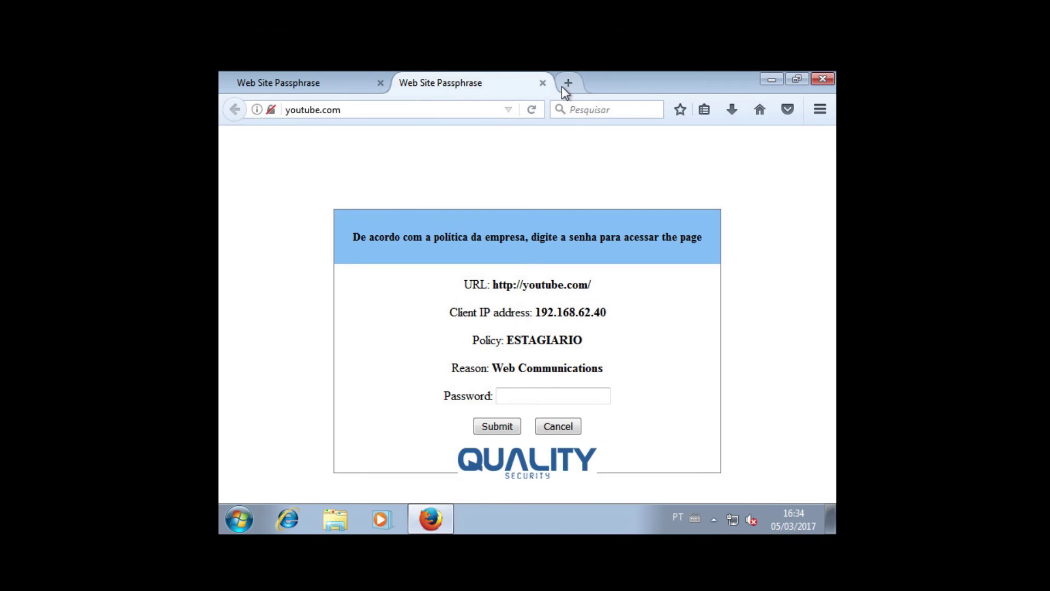
{"action": "left_click", "coordinate": [563, 84]}
{"action": "type", "text": "ter"}
{"action": "key", "text": "Return"}
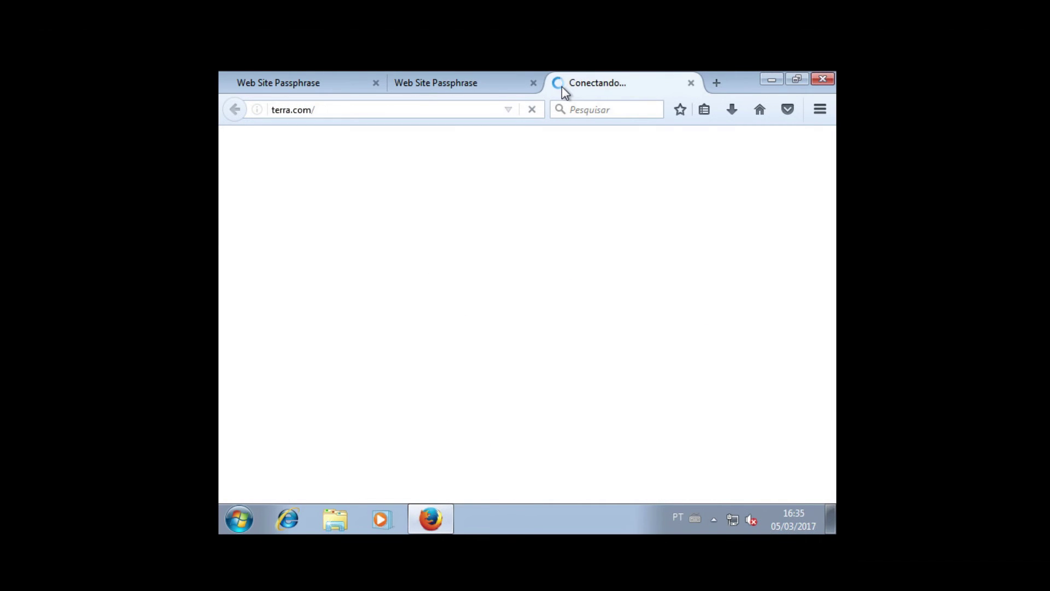
{"action": "left_click", "coordinate": [710, 85]}
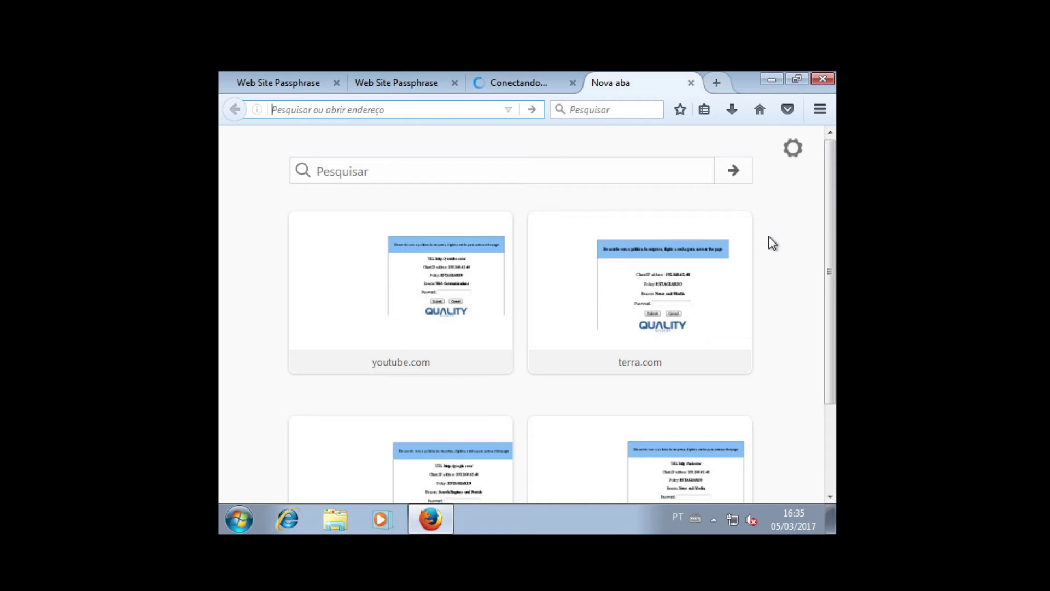
{"action": "type", "text": "uol.com"}
{"action": "key", "text": "Return"}
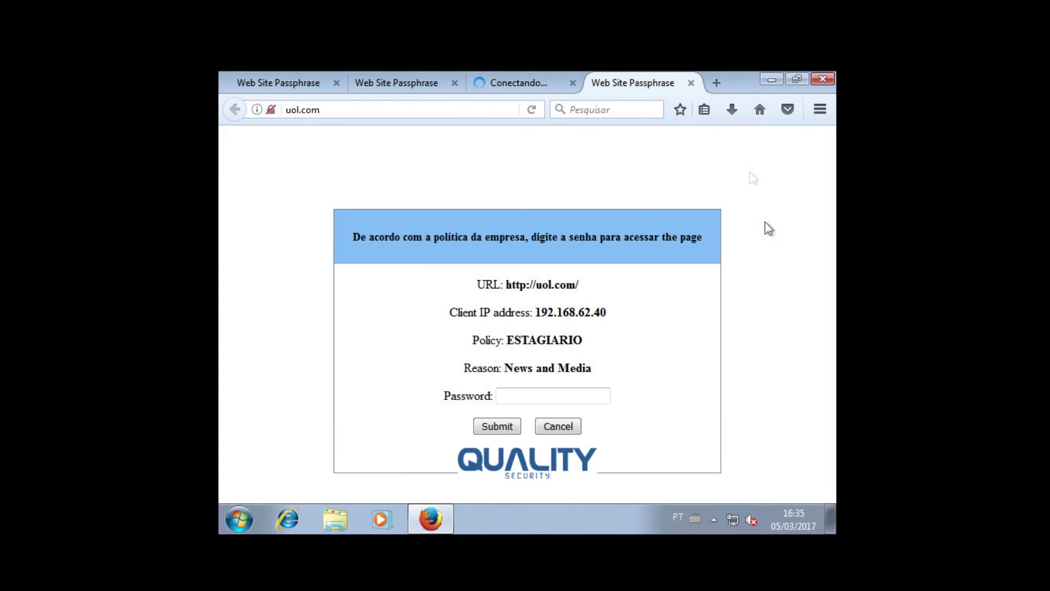
- Open a spare tab and close the Terra tab
{"action": "left_click", "coordinate": [717, 85]}
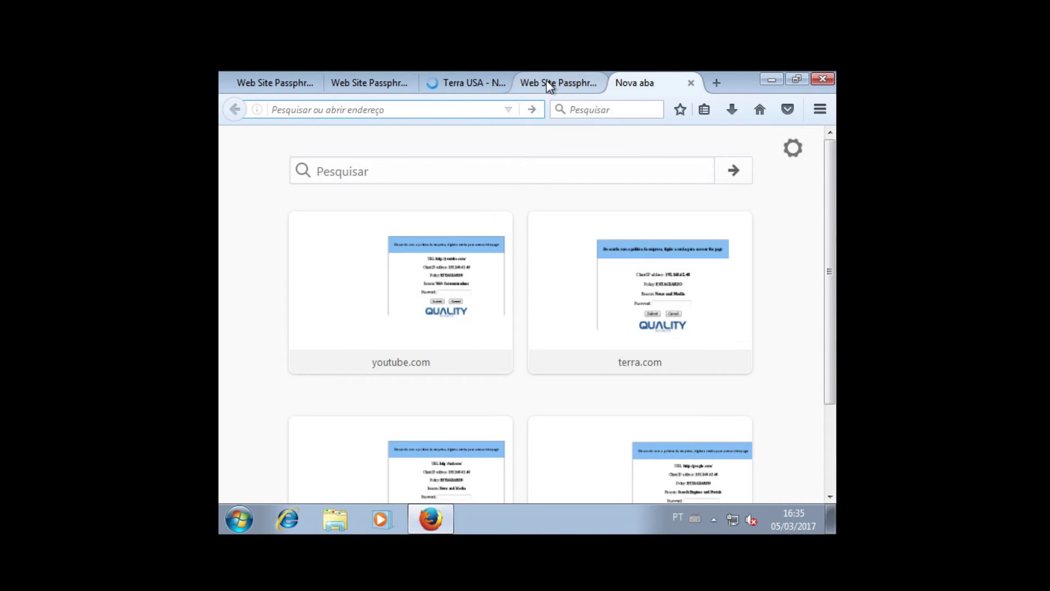
{"action": "left_click", "coordinate": [471, 87]}
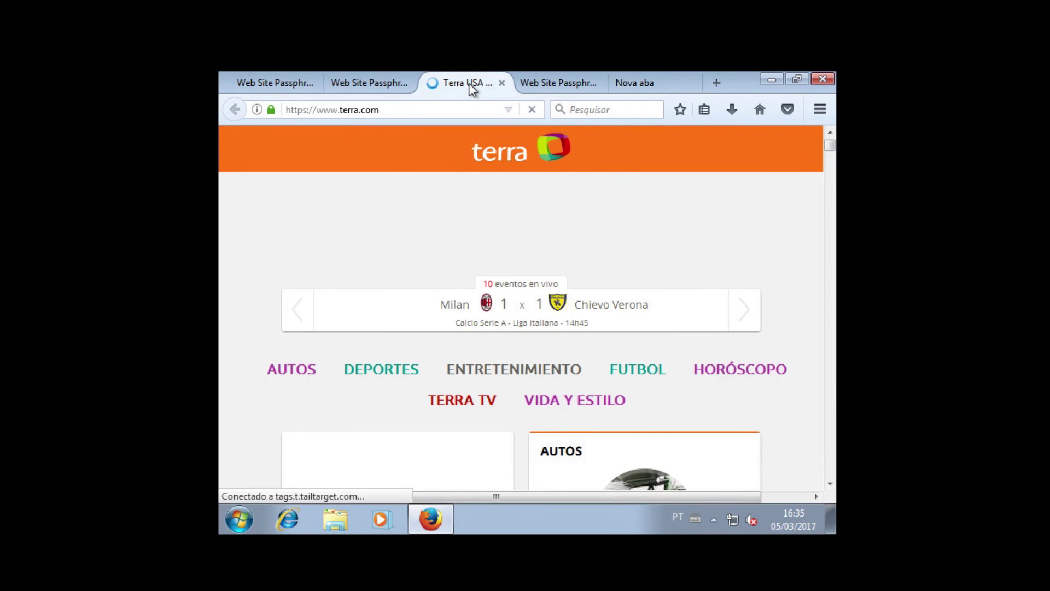
{"action": "left_click", "coordinate": [501, 83]}
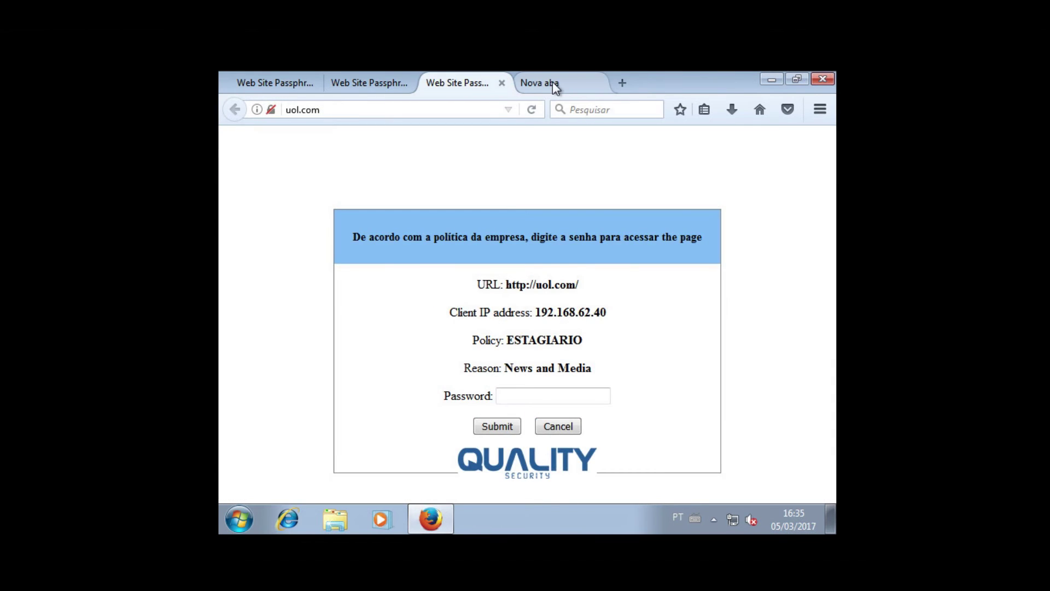
{"action": "left_click", "coordinate": [553, 85]}
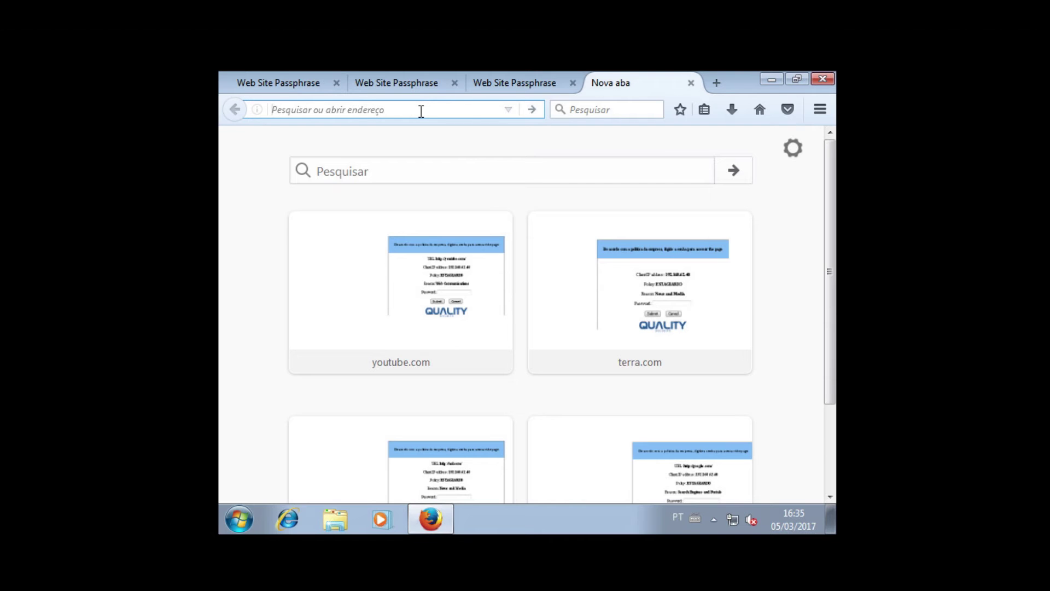
- Load playboy.com in the empty tab, correcting the 'playbiy' typo, then go back to google.com
{"action": "type", "text": "play"}
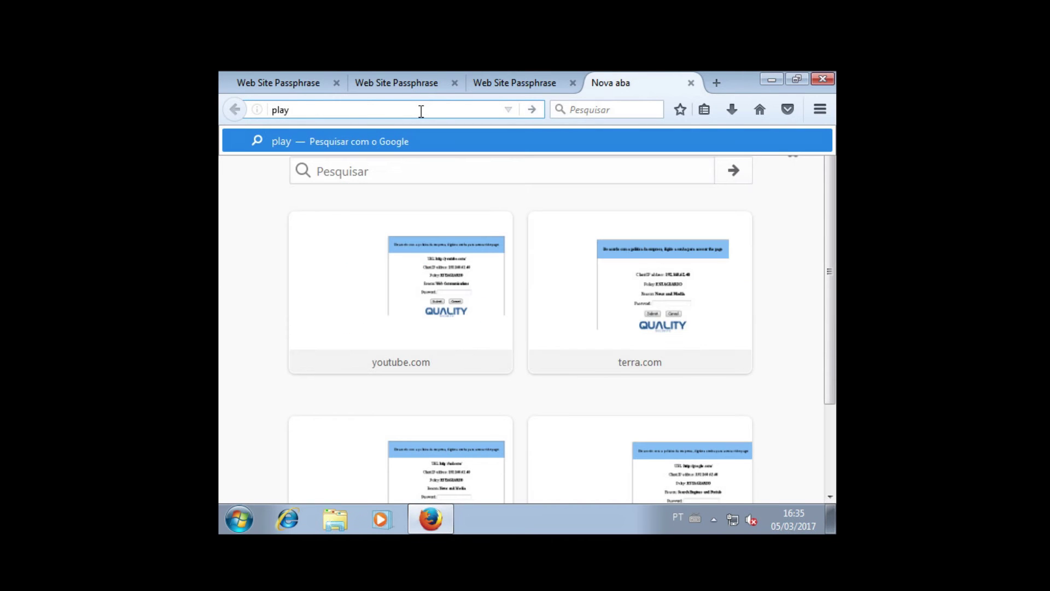
{"action": "type", "text": "biy.com"}
{"action": "key", "text": "Return"}
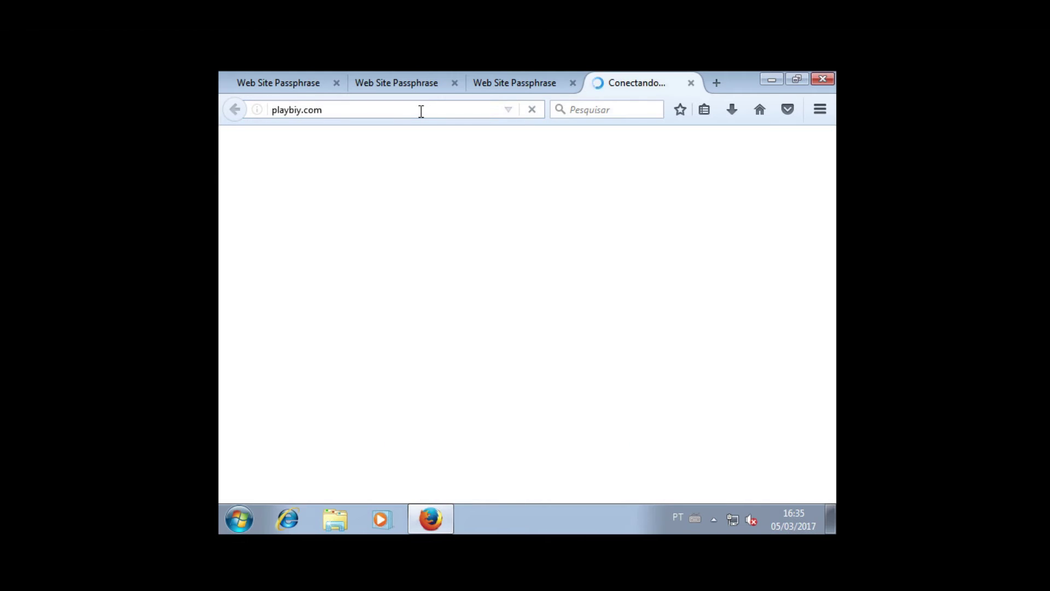
{"action": "left_click", "coordinate": [297, 110]}
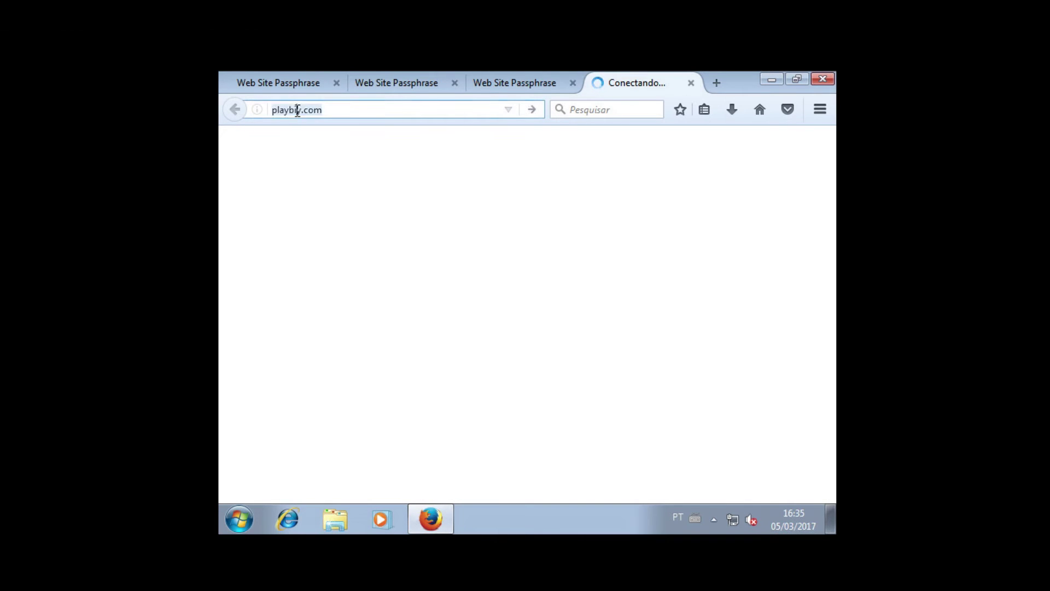
{"action": "left_click", "coordinate": [297, 110]}
{"action": "key", "text": "BackSpace"}
{"action": "type", "text": "o"}
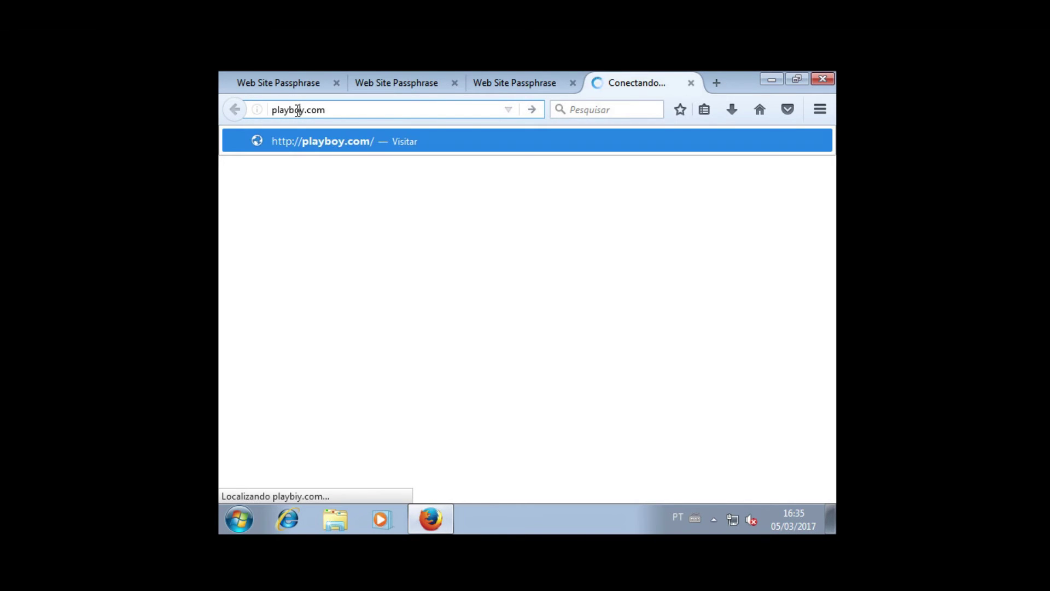
{"action": "key", "text": "Return"}
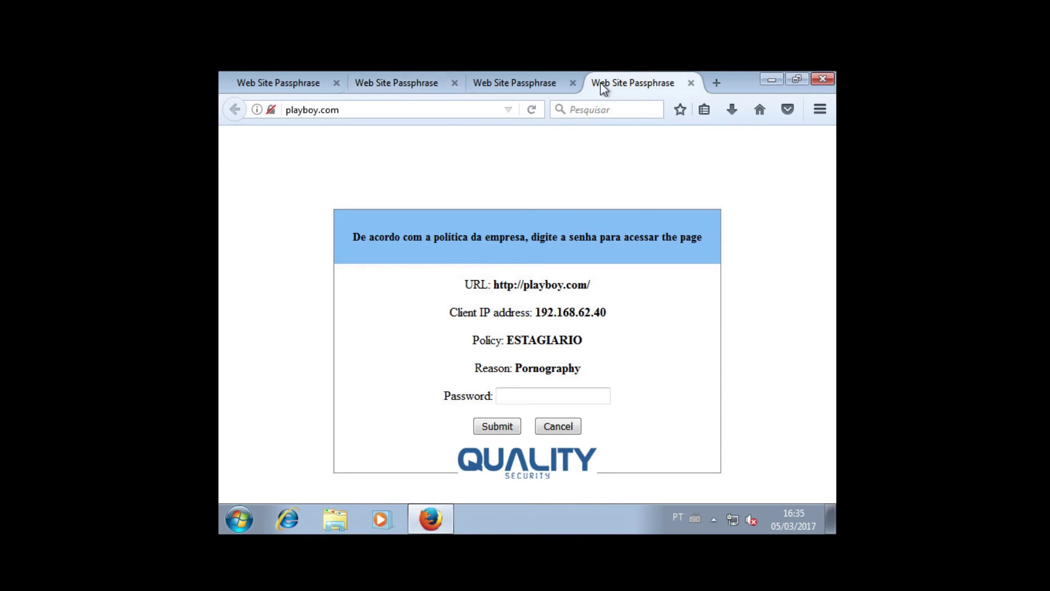
{"action": "left_click", "coordinate": [272, 77]}
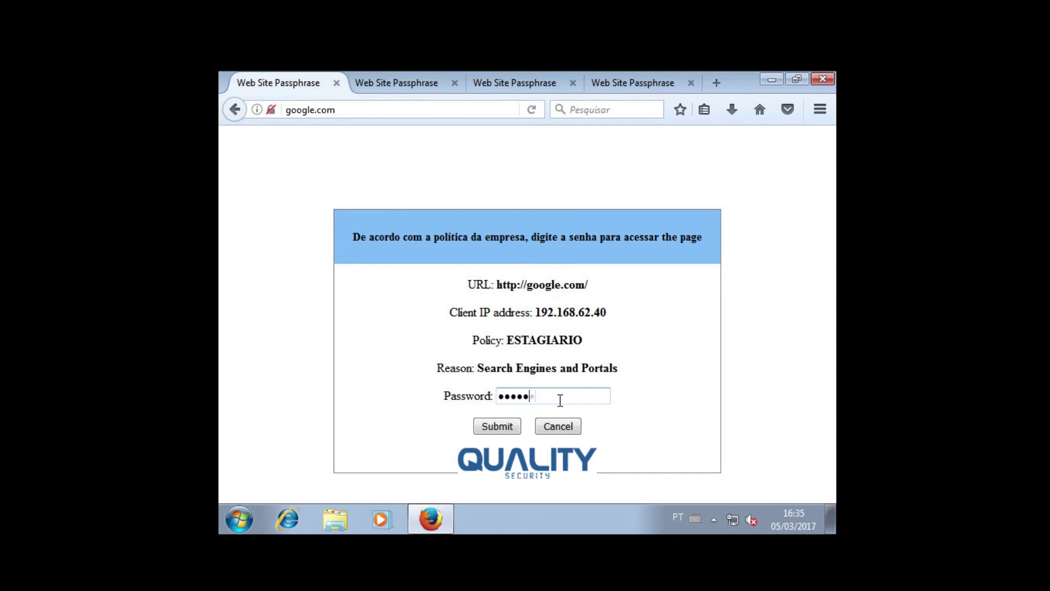
- Unlock google.com with the passphrase, skip saving it, and search Google for 'governamentais'
{"action": "key", "text": "Return"}
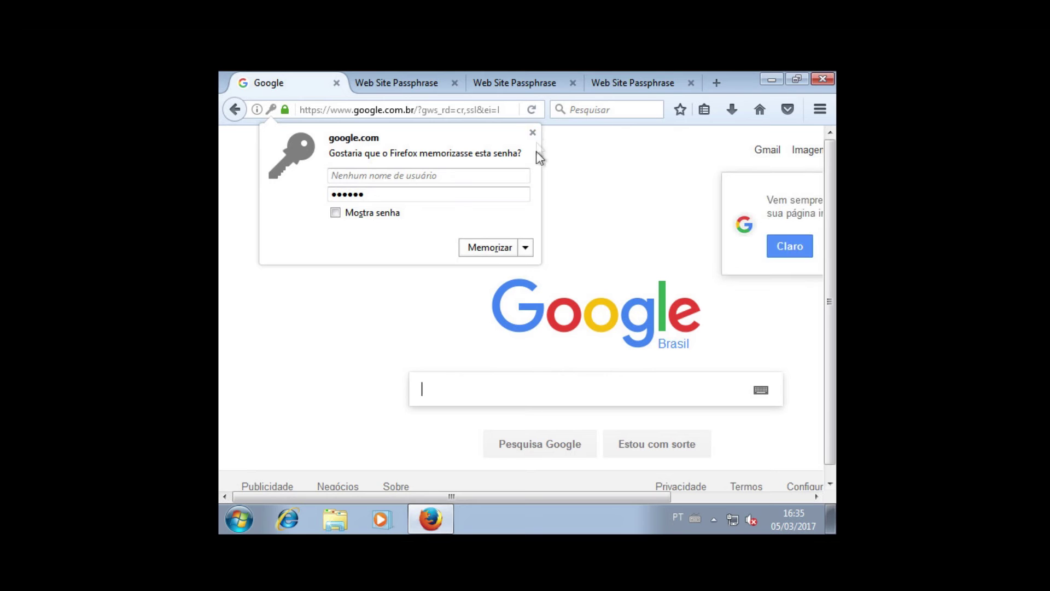
{"action": "left_click", "coordinate": [533, 134]}
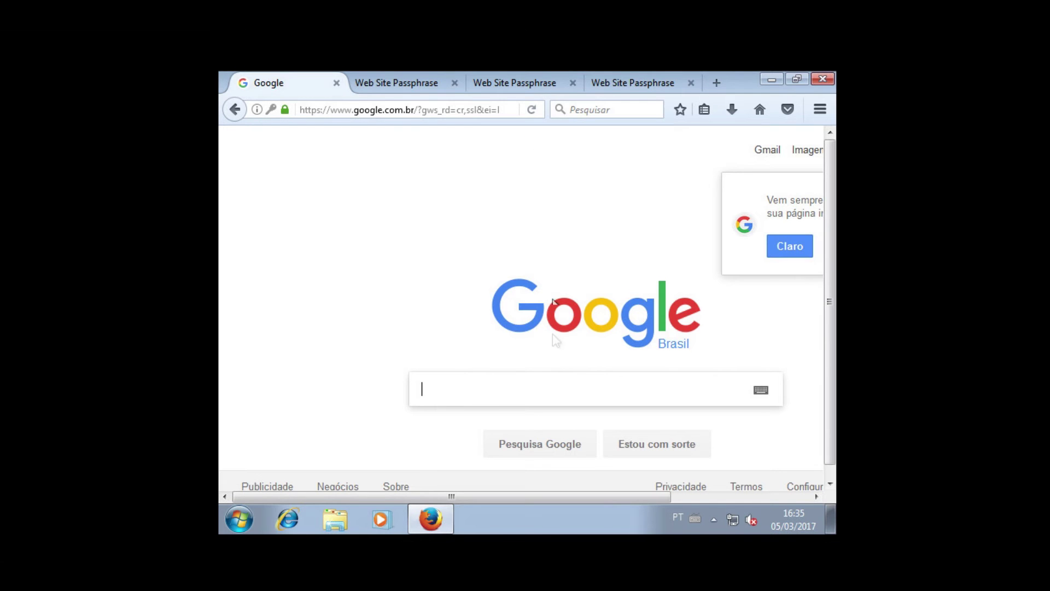
{"action": "left_click", "coordinate": [538, 394]}
{"action": "type", "text": "govert"}
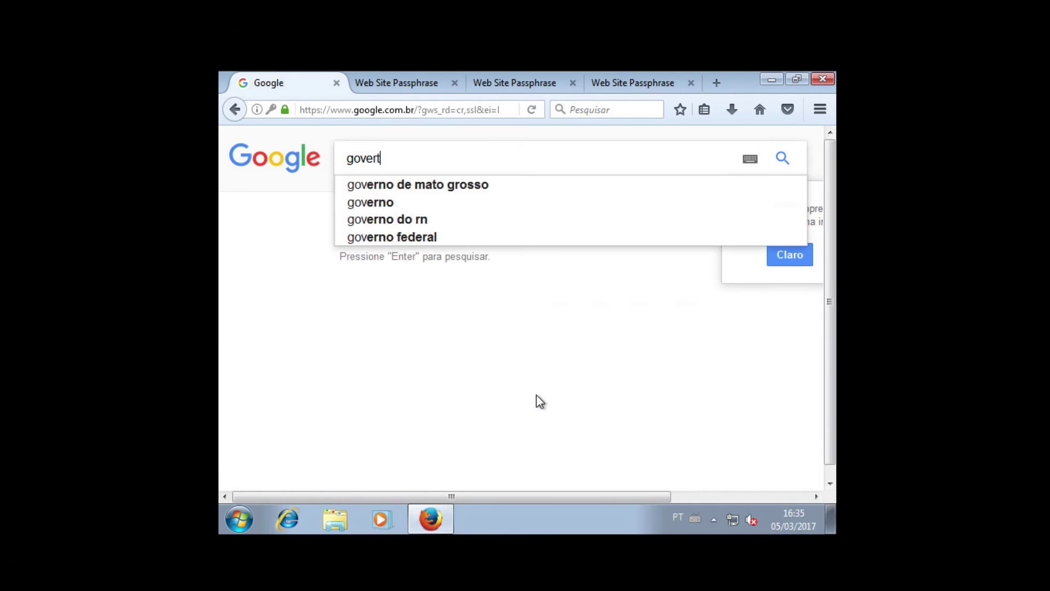
{"action": "type", "text": "na"}
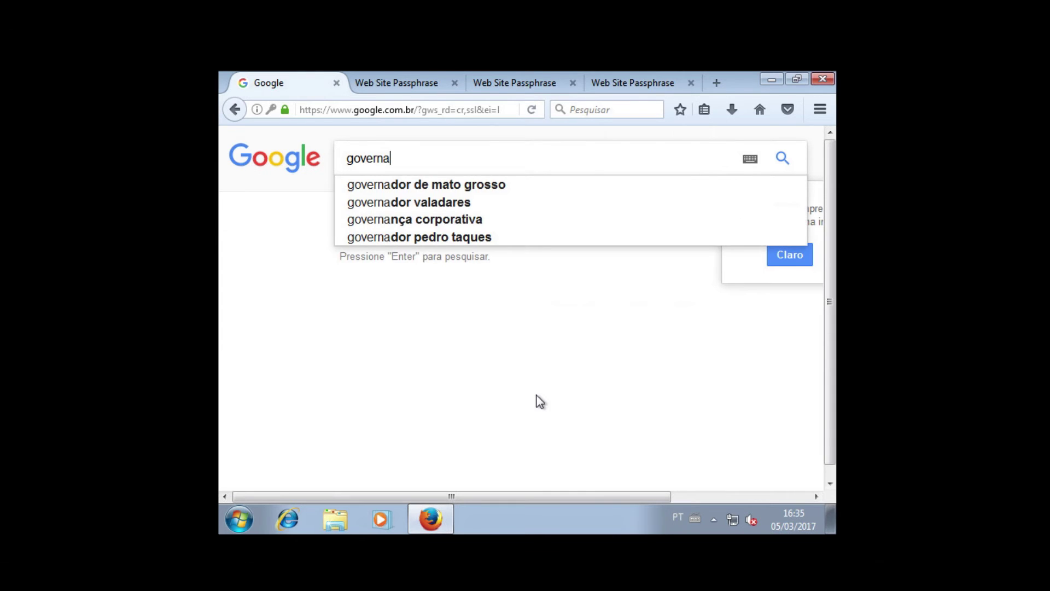
{"action": "type", "text": "mentais"}
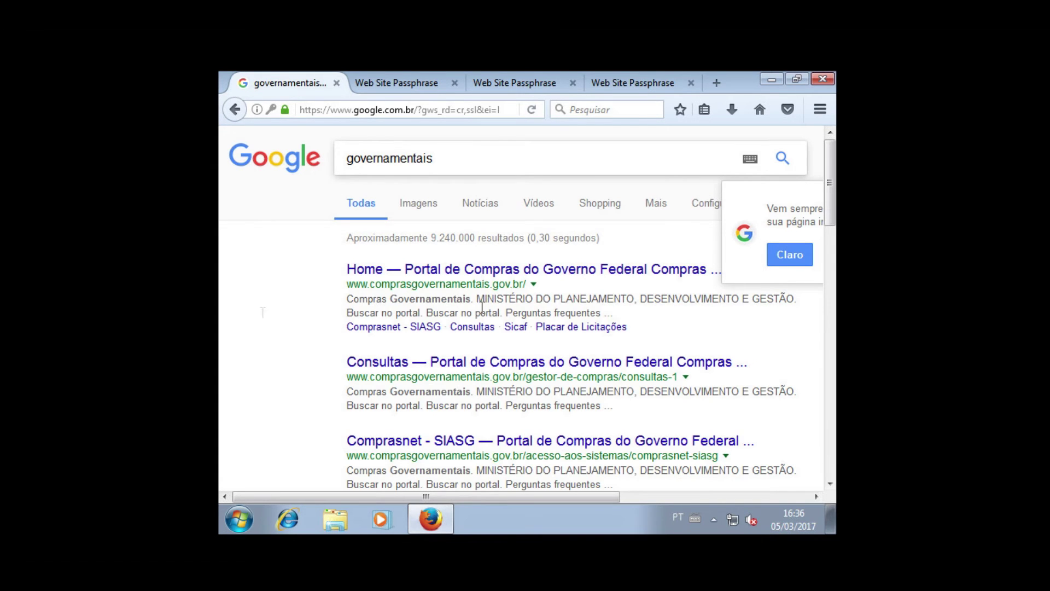
- Open the first result, the Compras Governamentais portal, in a new tab and switch to it
{"action": "right_click", "coordinate": [440, 265]}
{"action": "left_click", "coordinate": [462, 274]}
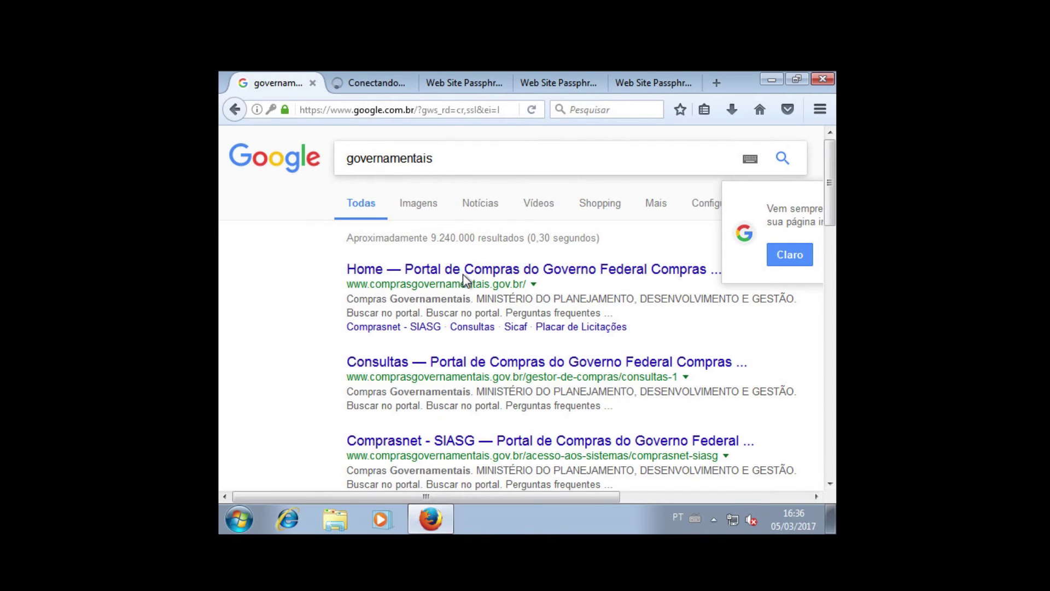
{"action": "left_click", "coordinate": [376, 81]}
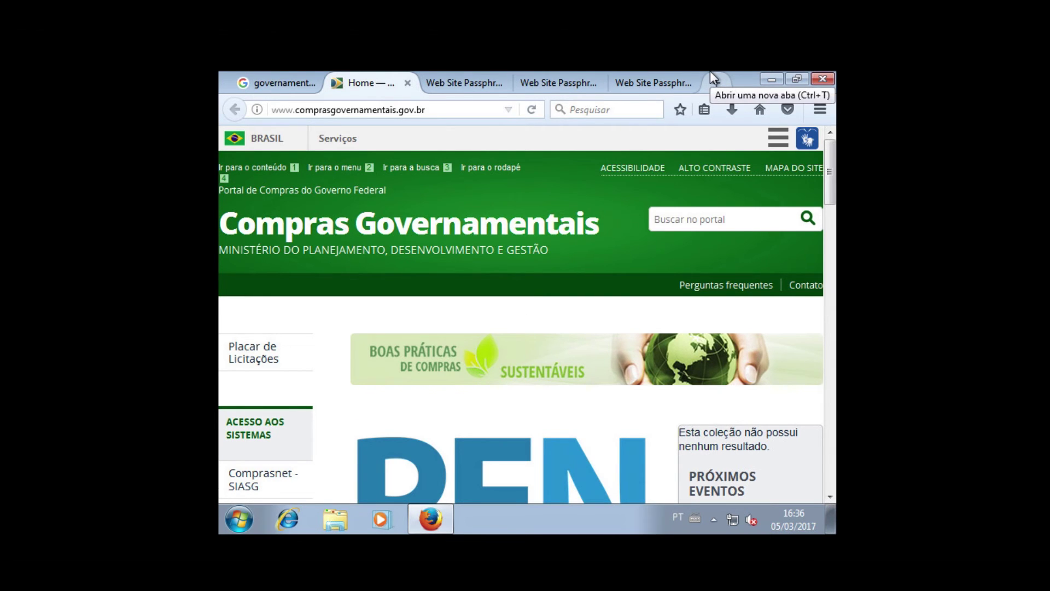
{"action": "key", "text": "ctrl+alt+Pause"}
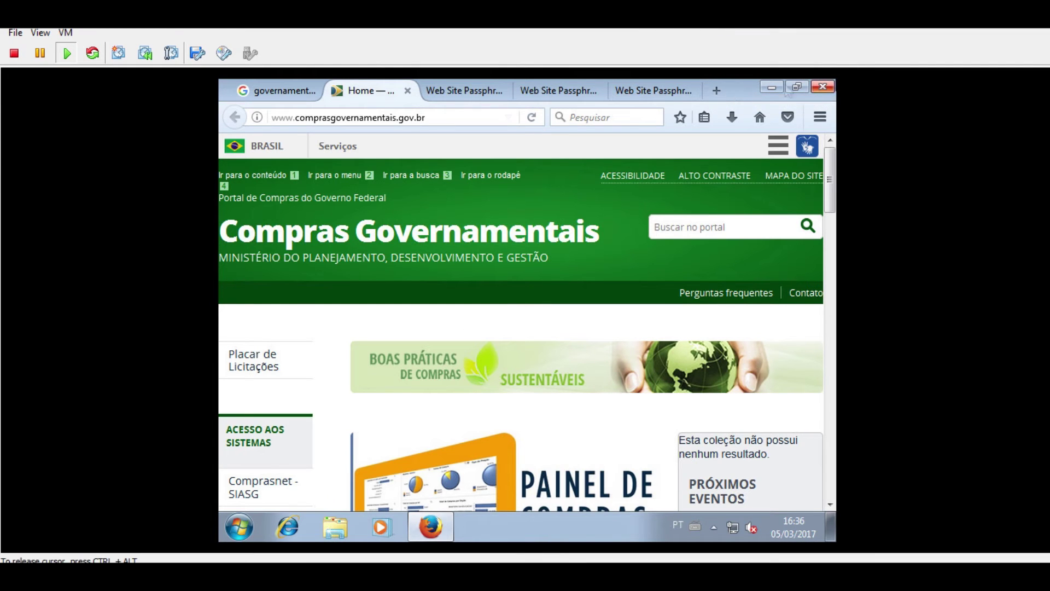
- Launch cmd from Start menu search and run ipconfig, showing the VM at 192.168.62.40
{"action": "left_click", "coordinate": [239, 527]}
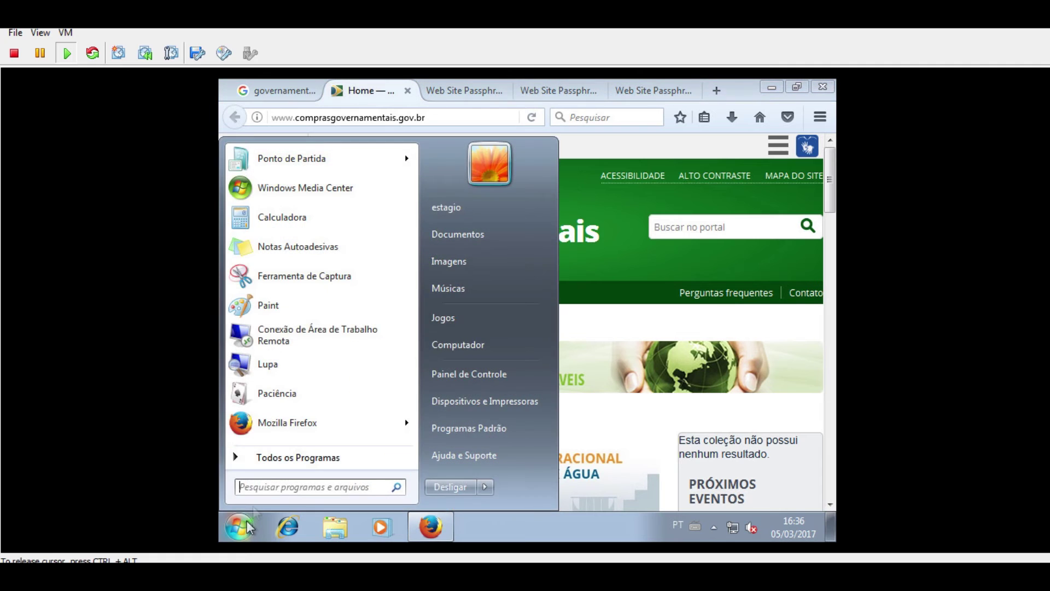
{"action": "left_click", "coordinate": [322, 488]}
{"action": "type", "text": "cmd"}
{"action": "key", "text": "Return"}
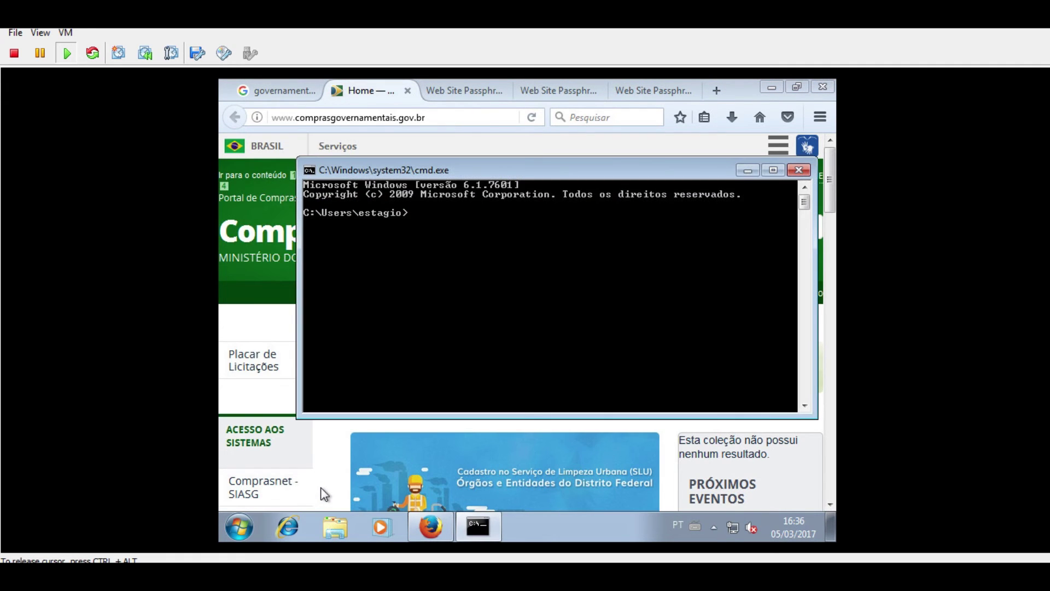
{"action": "type", "text": "ipconfig"}
{"action": "key", "text": "Return"}
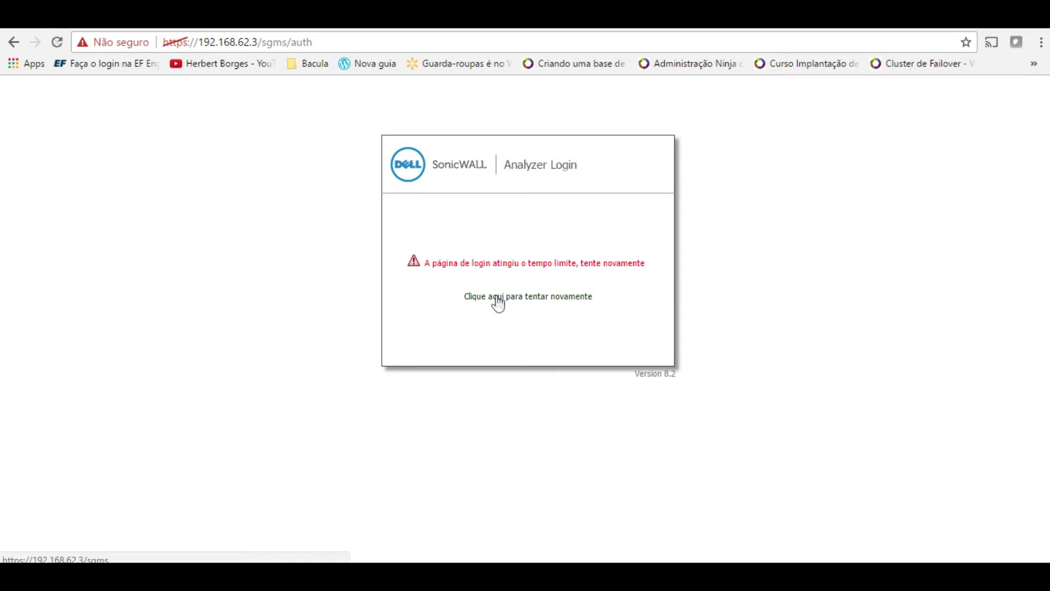
- Log back in to the SonicWall appliance with the admin credentials after the timeout
{"action": "left_click", "coordinate": [497, 301]}
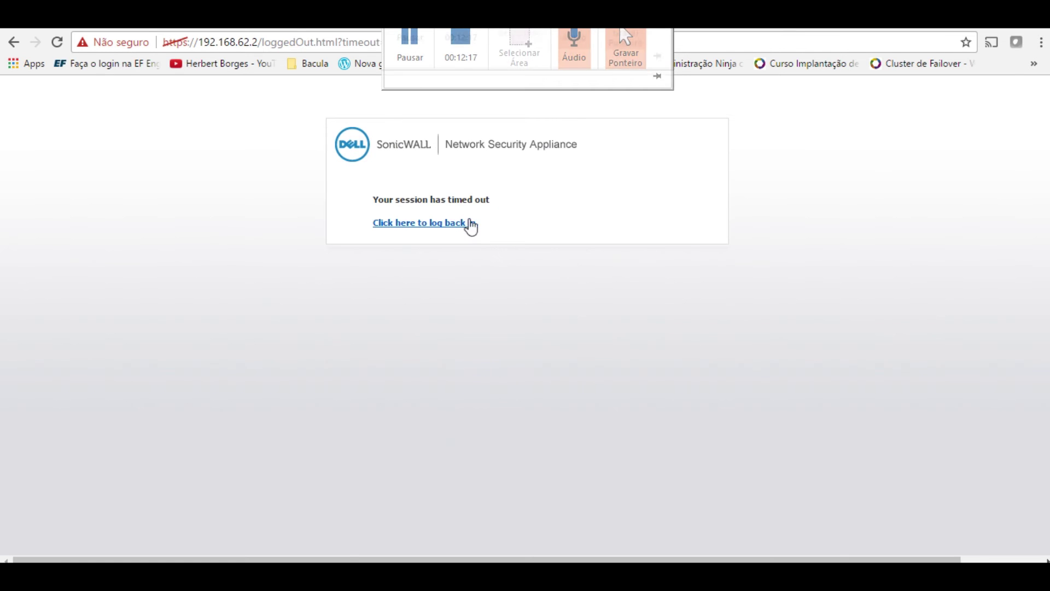
{"action": "left_click", "coordinate": [469, 226]}
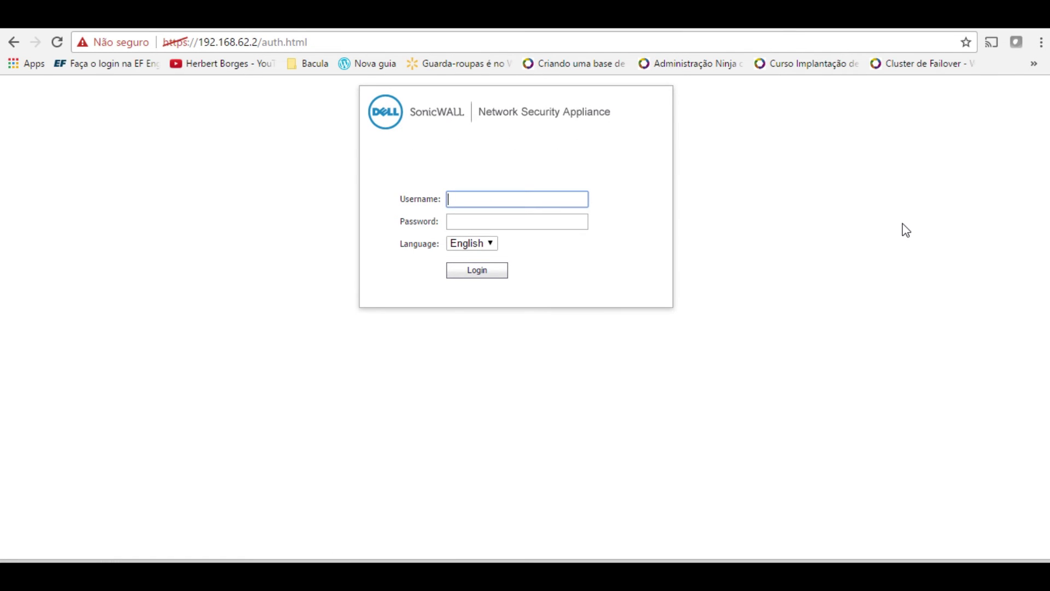
{"action": "key", "text": "Tab"}
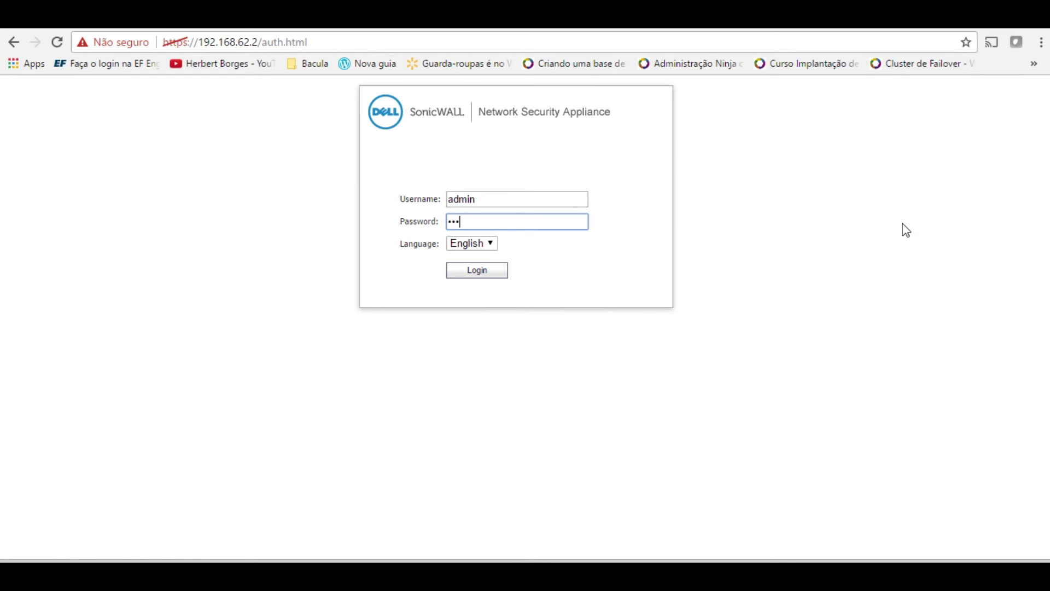
{"action": "key", "text": "Return"}
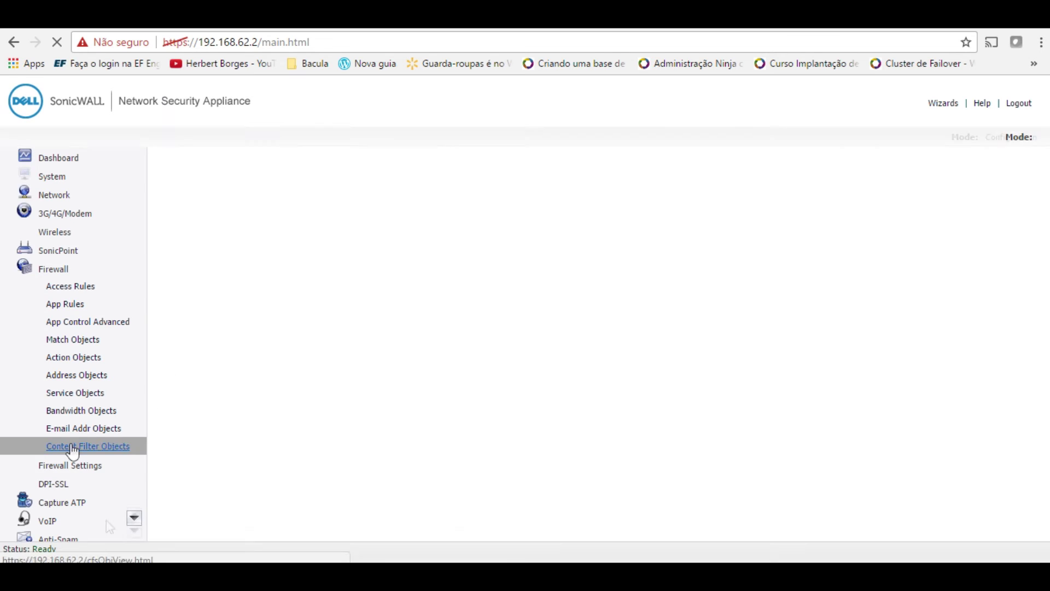
- On Users > Status, confirm the estagio session at 192.168.62.40 belongs to group ESTAGIARIO
{"action": "scroll", "coordinate": [105, 459], "scroll_direction": "down", "scroll_amount": 3}
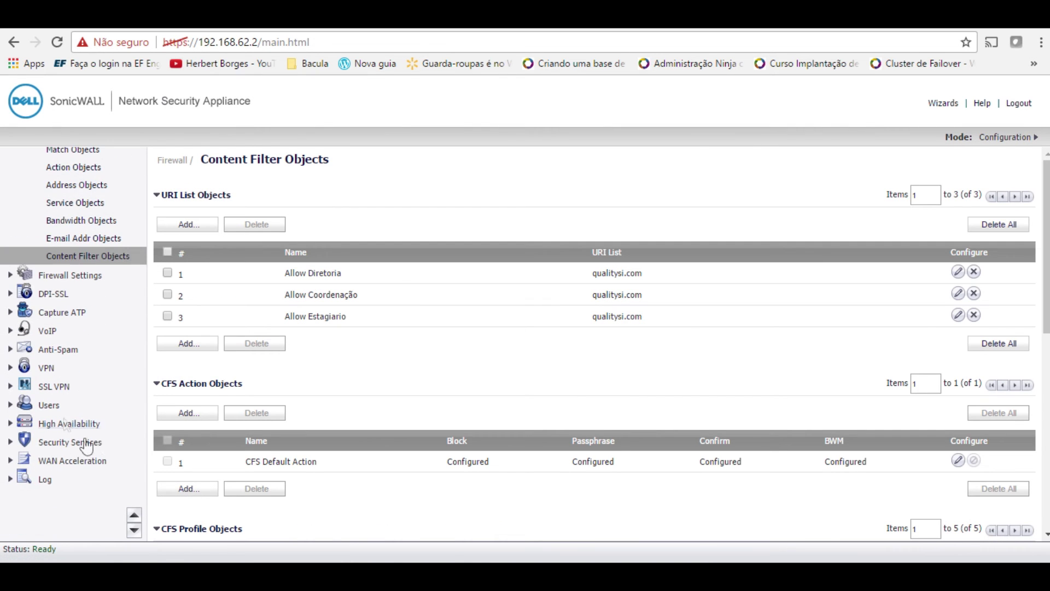
{"action": "left_click", "coordinate": [50, 406]}
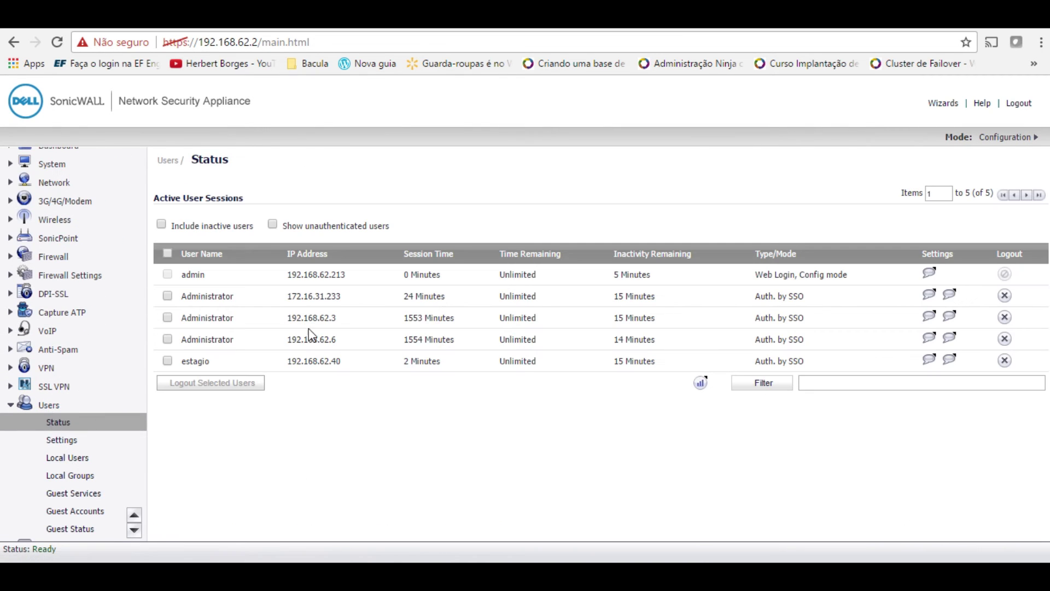
{"action": "left_click_drag", "start_coordinate": [183, 363], "coordinate": [226, 369]}
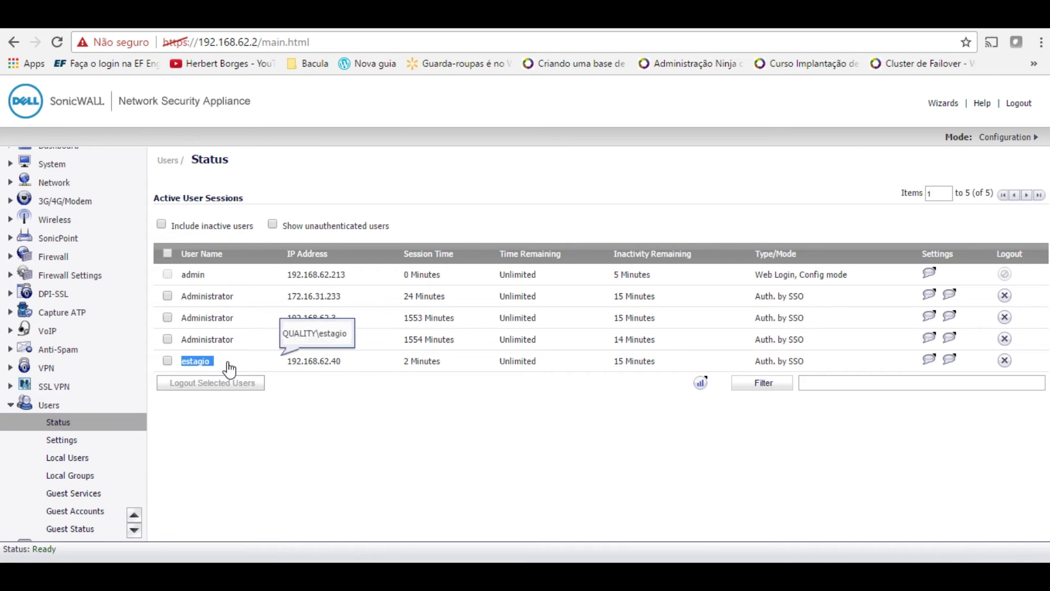
{"action": "left_click_drag", "start_coordinate": [314, 361], "coordinate": [330, 361]}
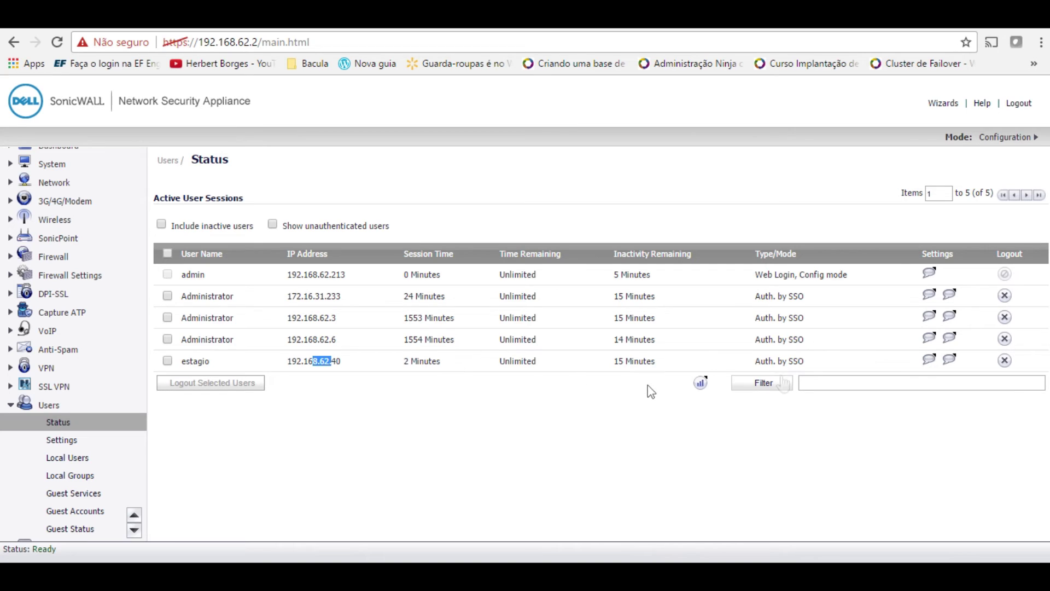
{"action": "mouse_move", "coordinate": [796, 368]}
{"action": "mouse_move", "coordinate": [932, 365]}
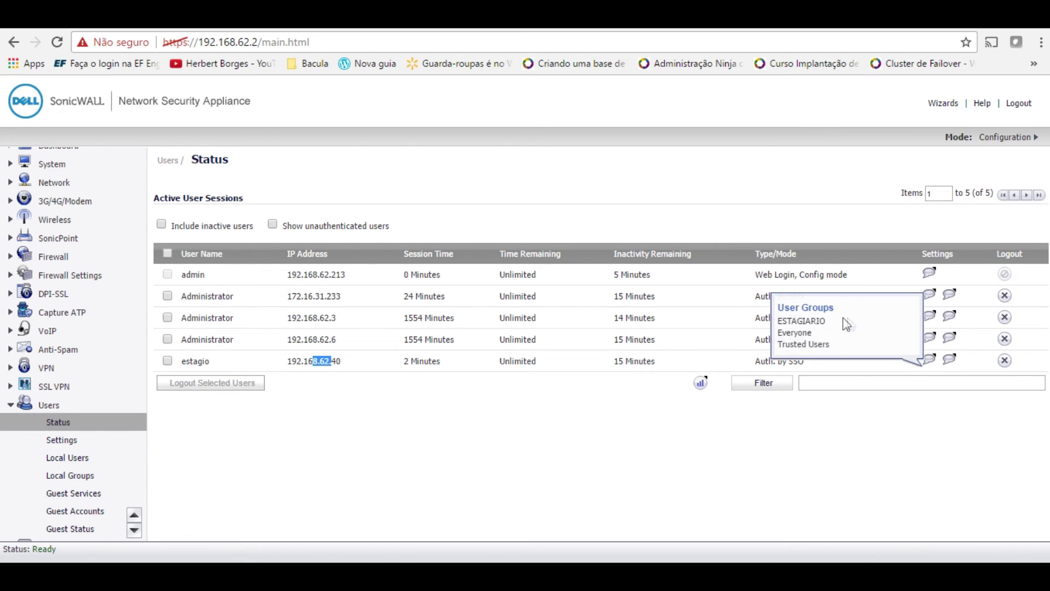
{"action": "left_click", "coordinate": [484, 476]}
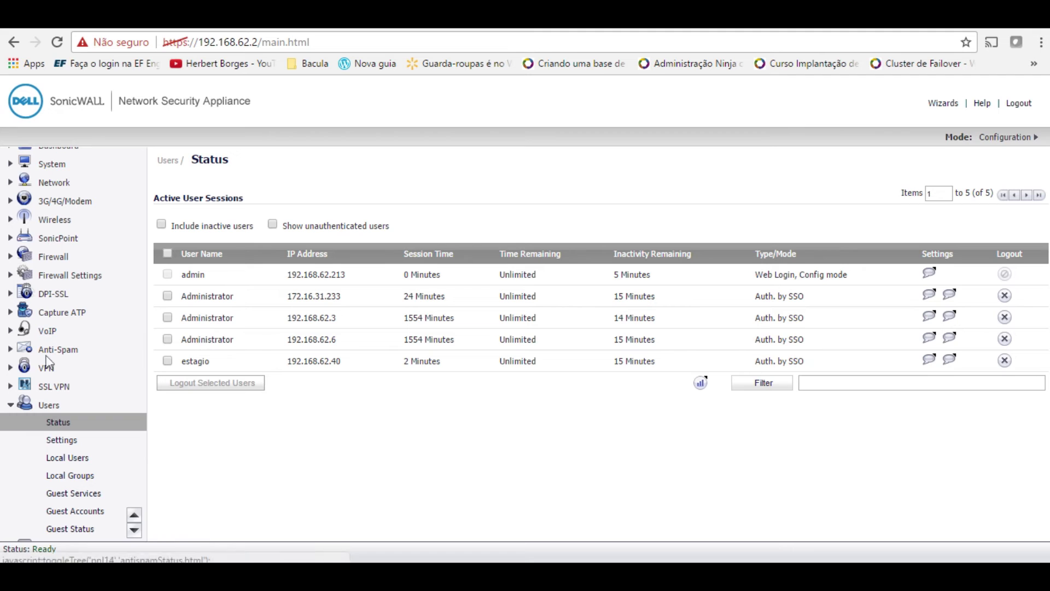
{"action": "left_click", "coordinate": [46, 257]}
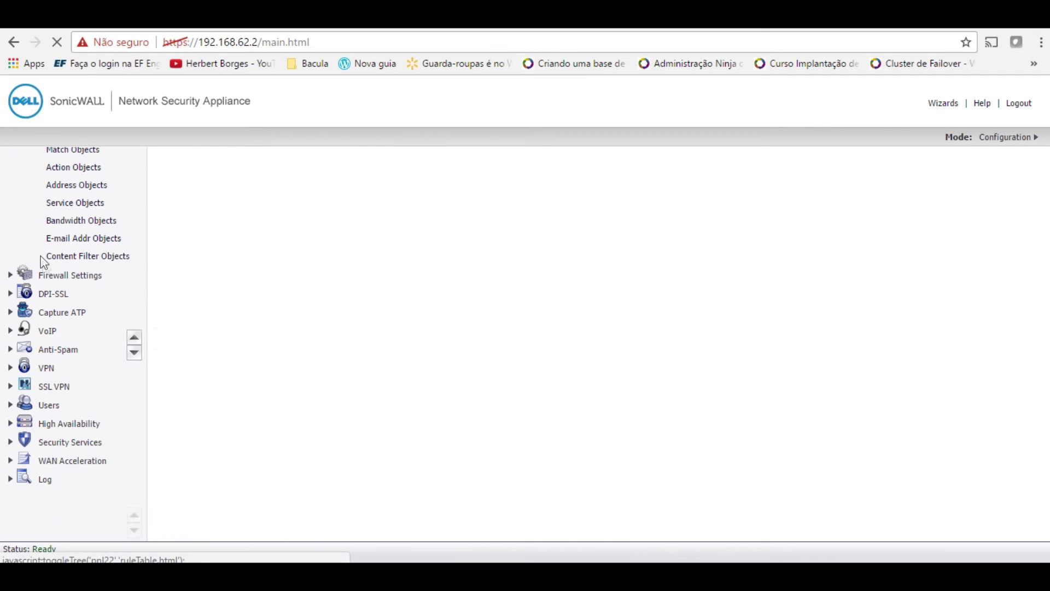
- Review the URI List Objects on the Firewall > Content Filter Objects page
{"action": "left_click", "coordinate": [99, 257]}
{"action": "scroll", "coordinate": [695, 413], "scroll_direction": "down", "scroll_amount": 1}
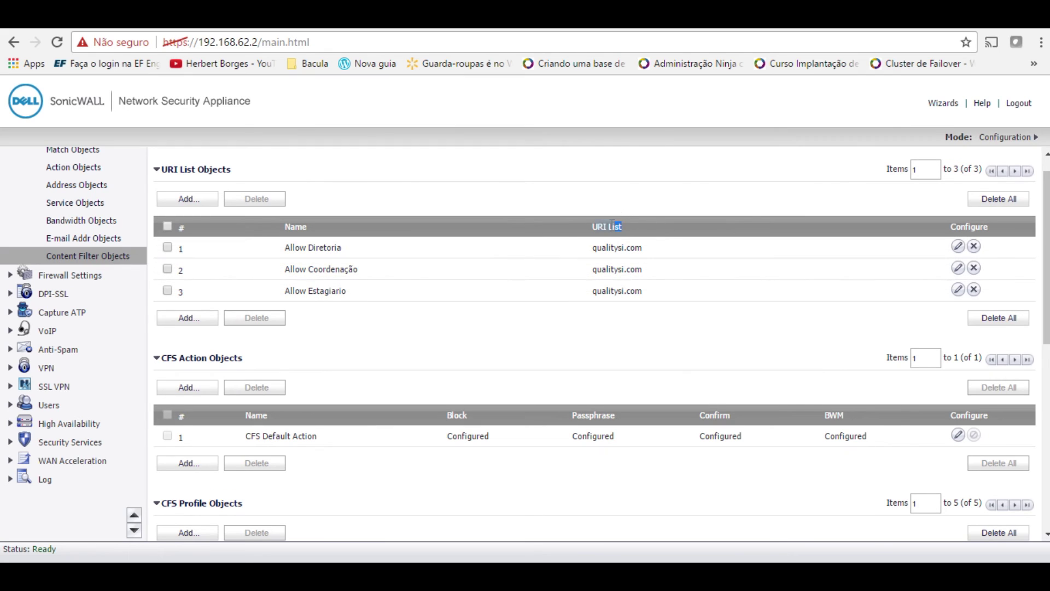
{"action": "left_click_drag", "start_coordinate": [612, 223], "coordinate": [571, 233]}
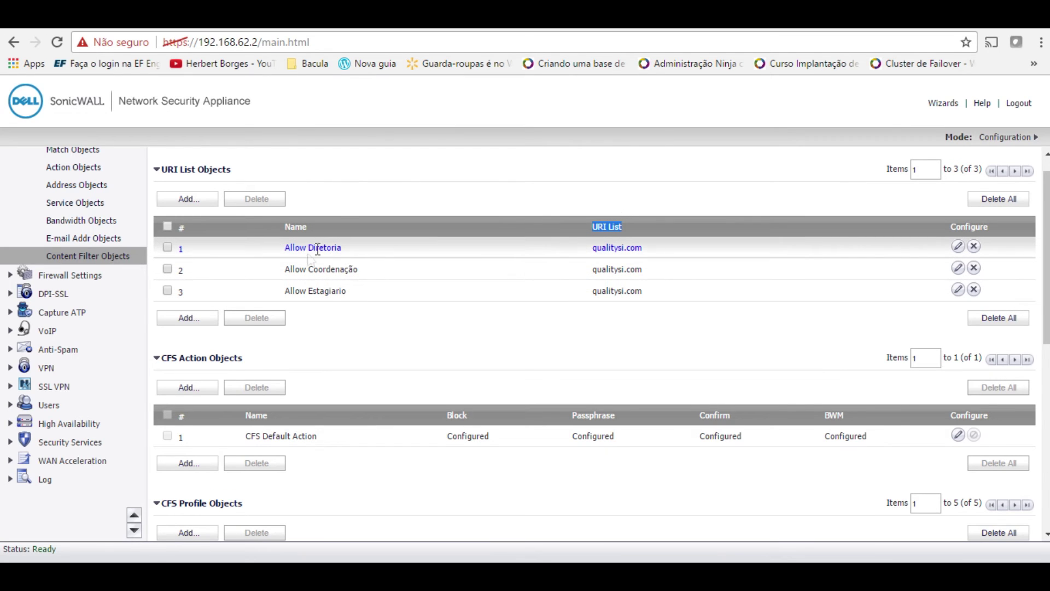
{"action": "scroll", "coordinate": [424, 361], "scroll_direction": "down", "scroll_amount": 1}
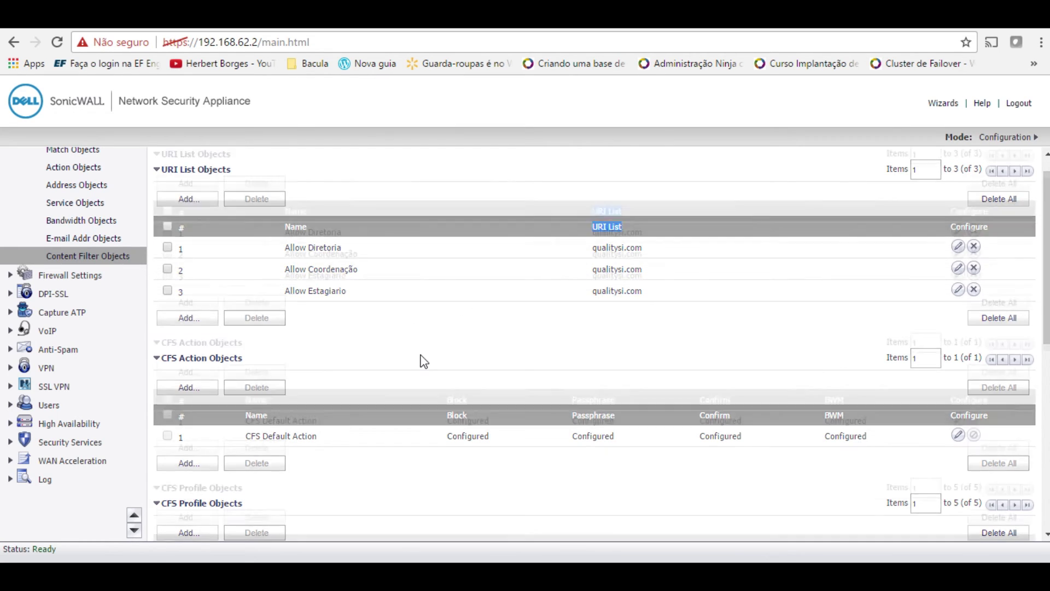
{"action": "scroll", "coordinate": [424, 361], "scroll_direction": "down", "scroll_amount": 5}
{"action": "scroll", "coordinate": [424, 358], "scroll_direction": "up", "scroll_amount": 6}
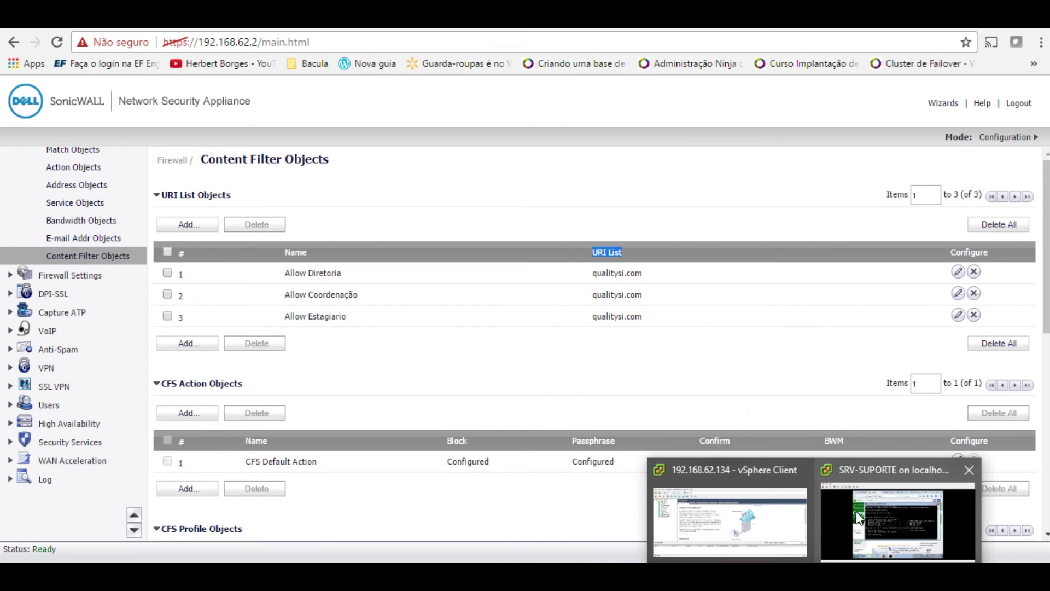
- Return to the SRV-SUPORTE VM console and select Firefox's current address
{"action": "left_click", "coordinate": [847, 539]}
{"action": "left_click", "coordinate": [613, 297]}
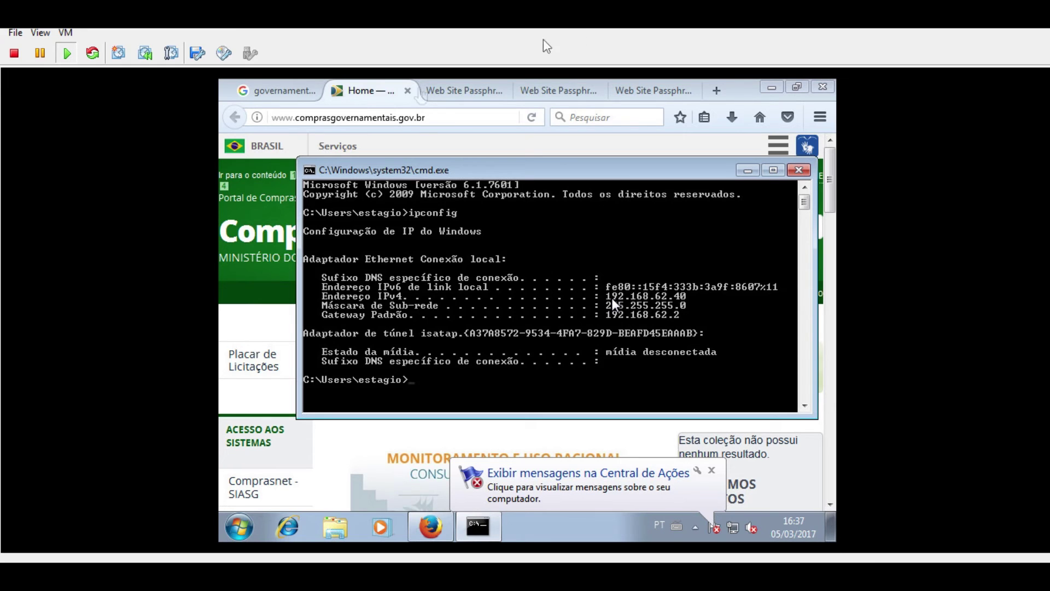
{"action": "left_click", "coordinate": [435, 113]}
{"action": "type", "text": "www.qualit"}
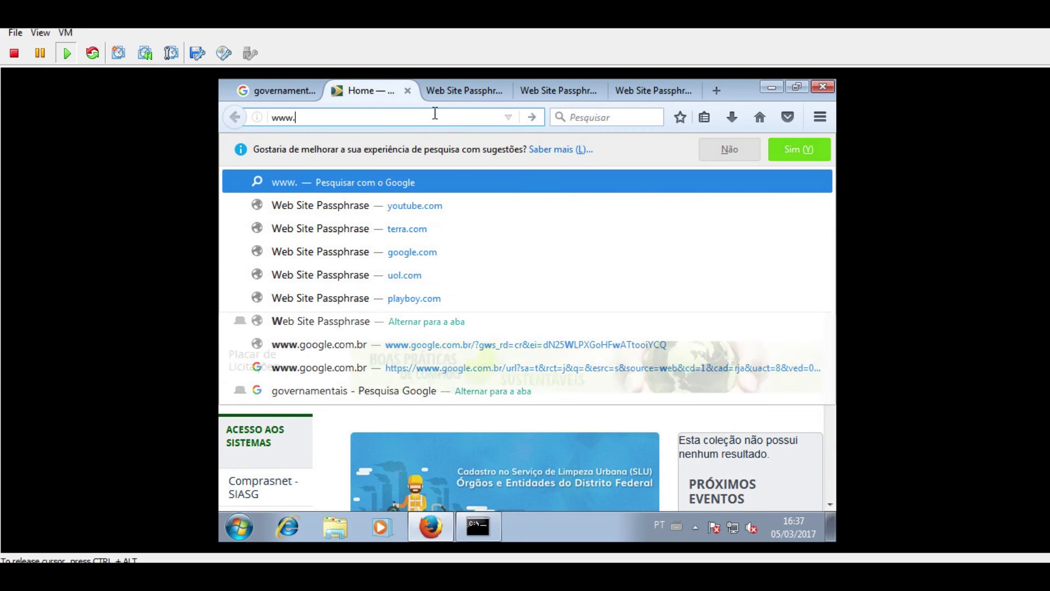
{"action": "type", "text": "si.com.br"}
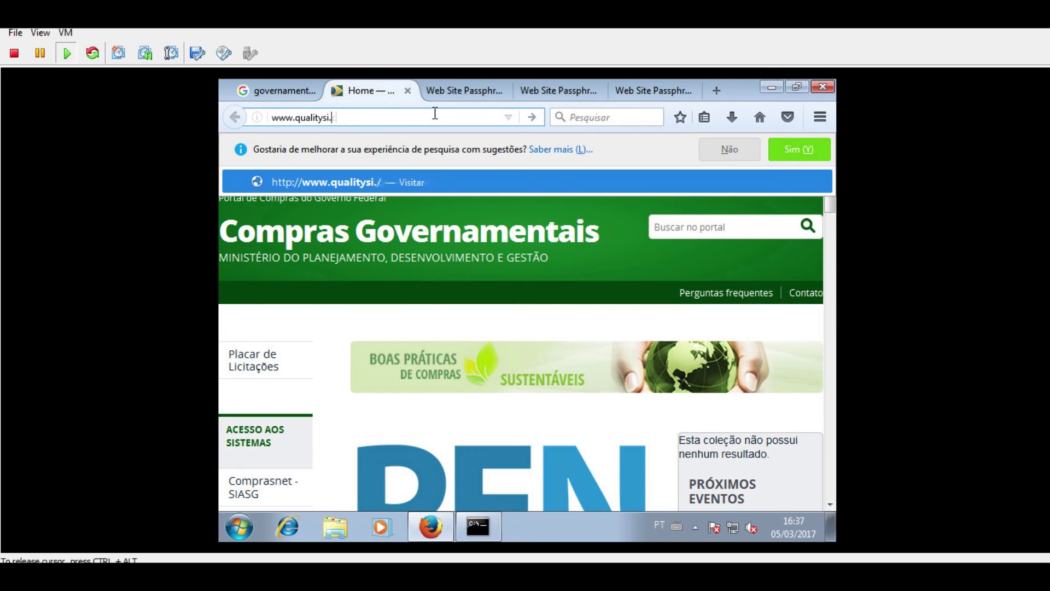
{"action": "key", "text": "Return"}
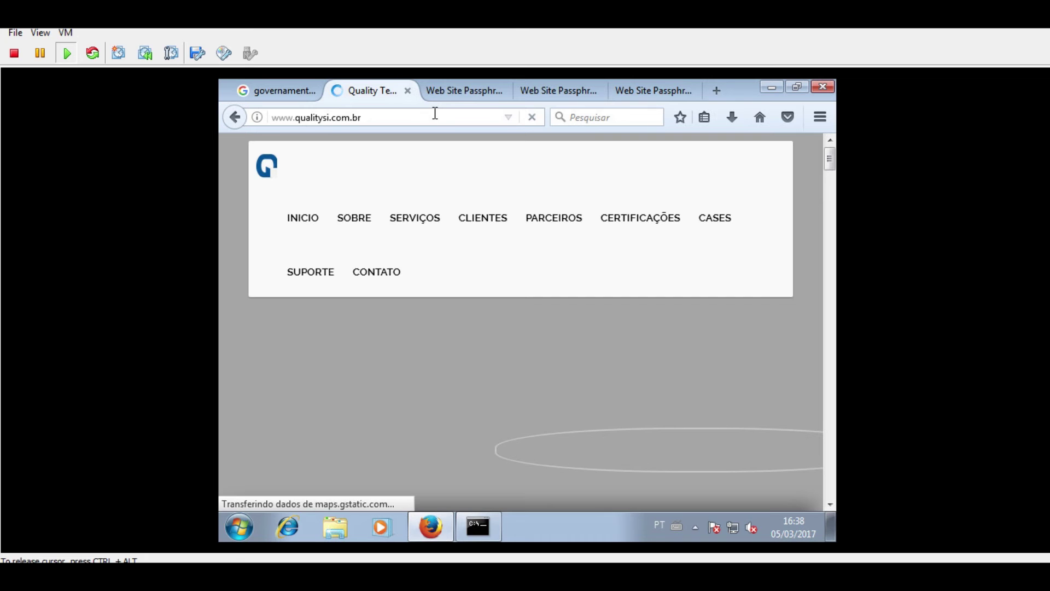
- Look over the youtube.com passphrase tab and Google results, then return to the Quality site
{"action": "left_click", "coordinate": [457, 87]}
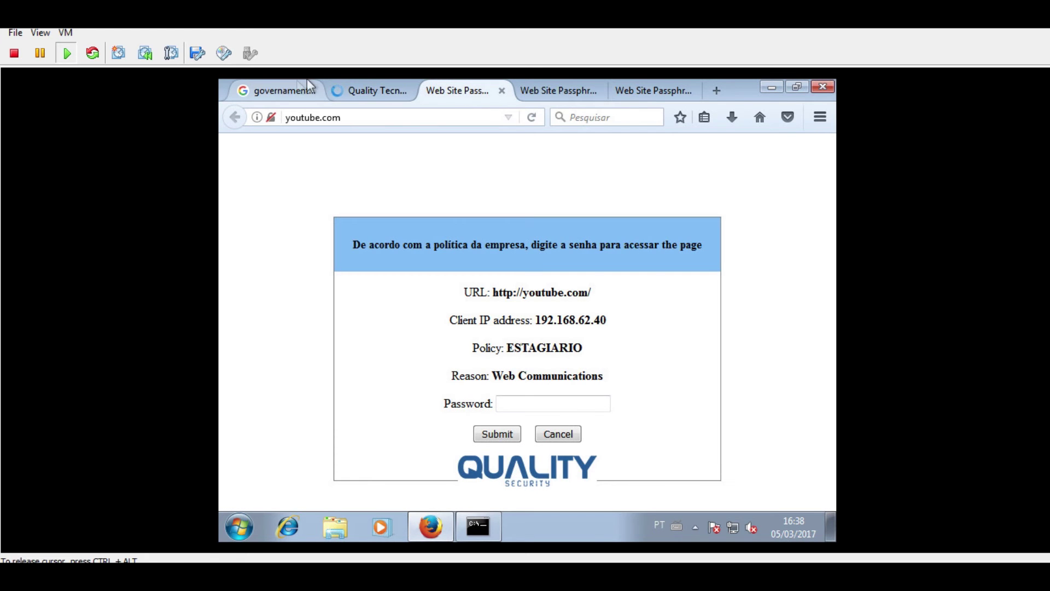
{"action": "left_click", "coordinate": [277, 87]}
{"action": "left_click", "coordinate": [390, 88]}
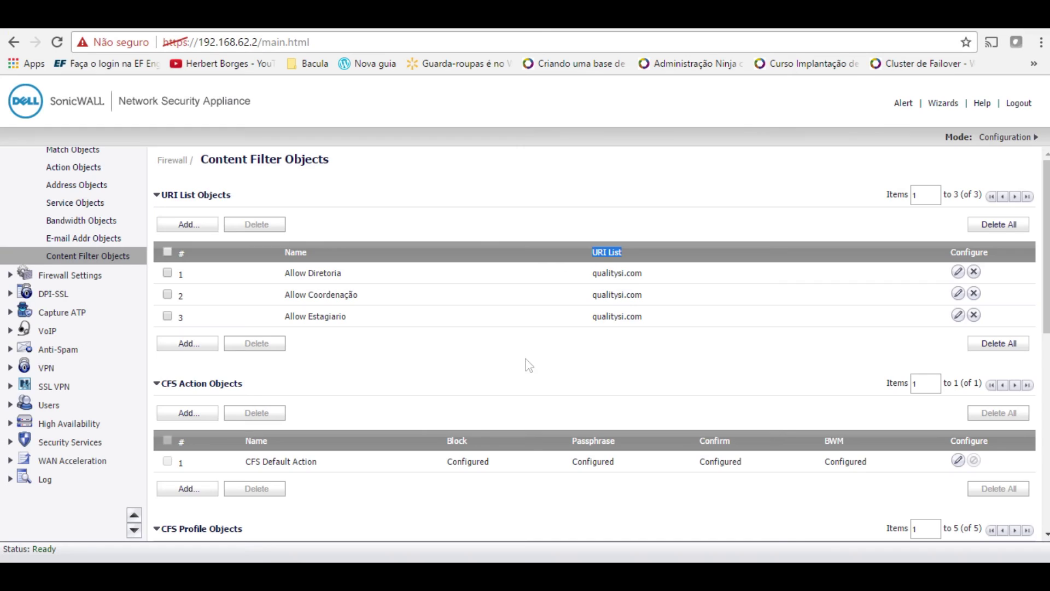
- Scroll the Content Filter Objects page to review the DIRETORIA, CORDENACAO, ESTAGIARIO and SEMGRUPO profile categories
{"action": "scroll", "coordinate": [528, 361], "scroll_direction": "down", "scroll_amount": 5}
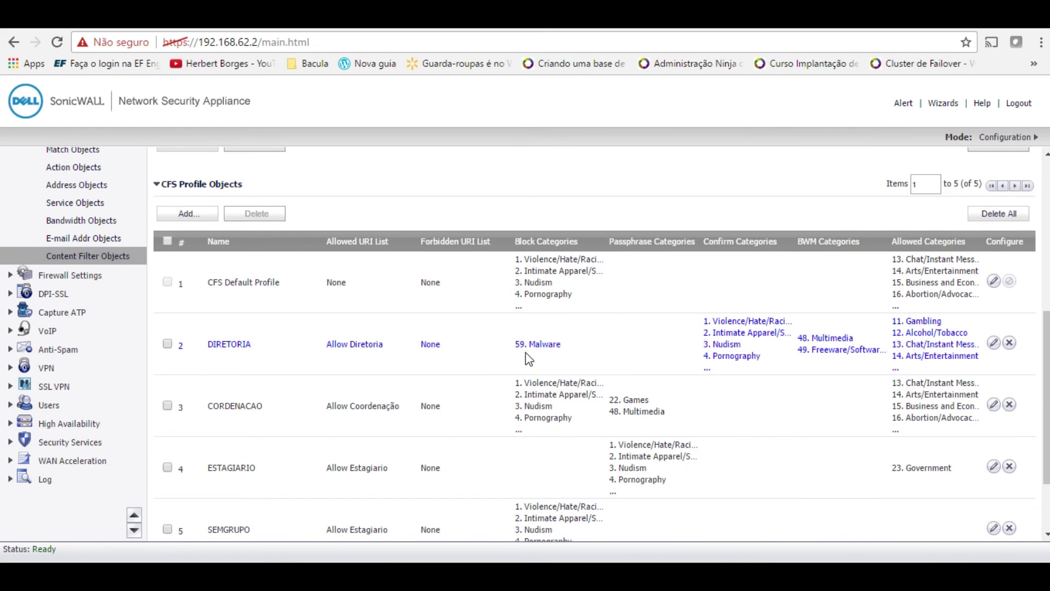
{"action": "scroll", "coordinate": [528, 359], "scroll_direction": "down", "scroll_amount": 2}
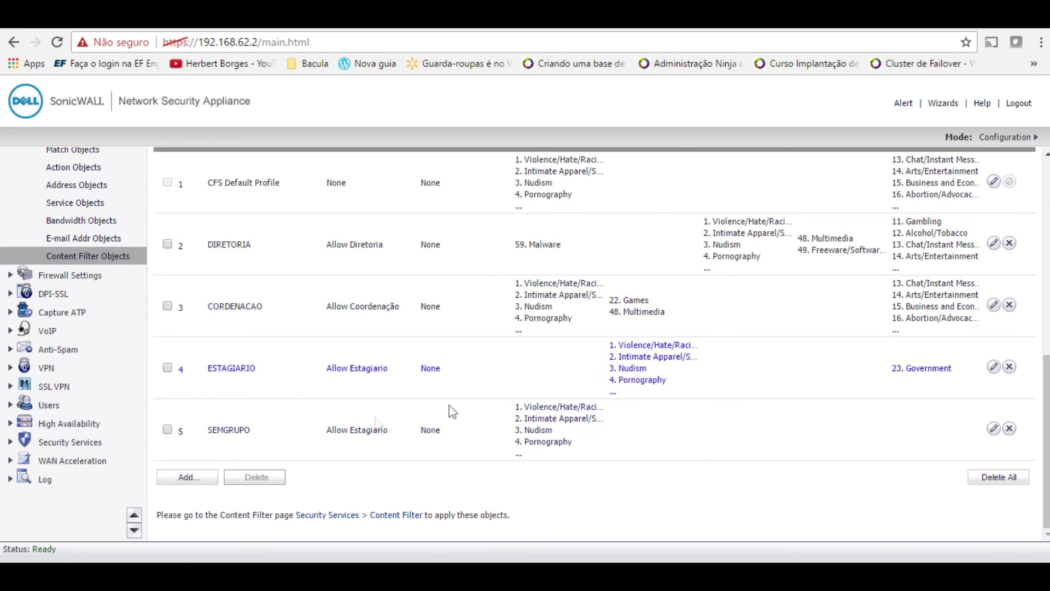
- In the Windows 7 VM, log off the intern's session from the Start menu
{"action": "mouse_move", "coordinate": [816, 574]}
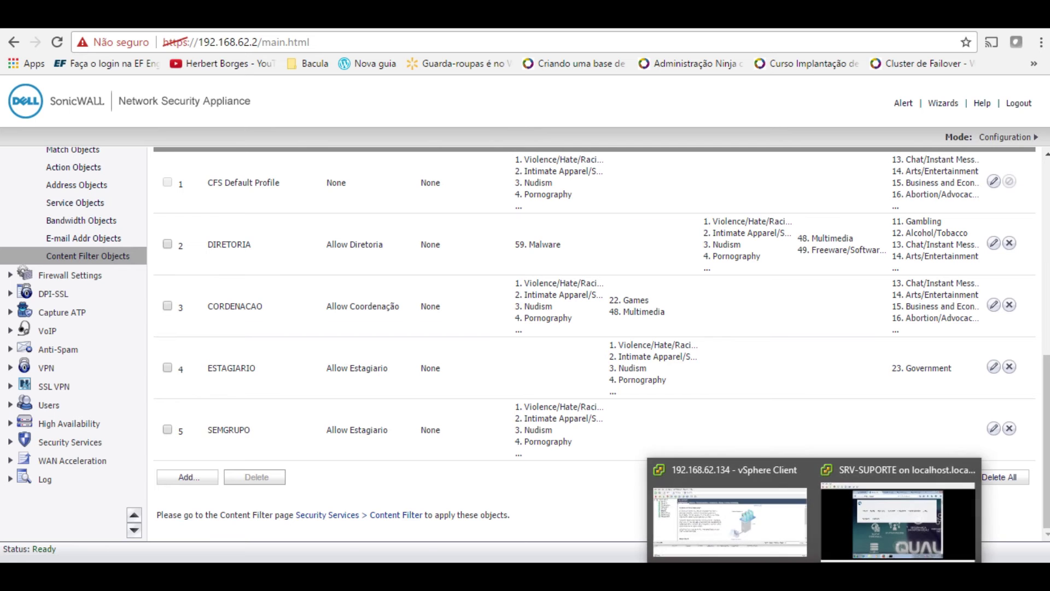
{"action": "left_click", "coordinate": [853, 546]}
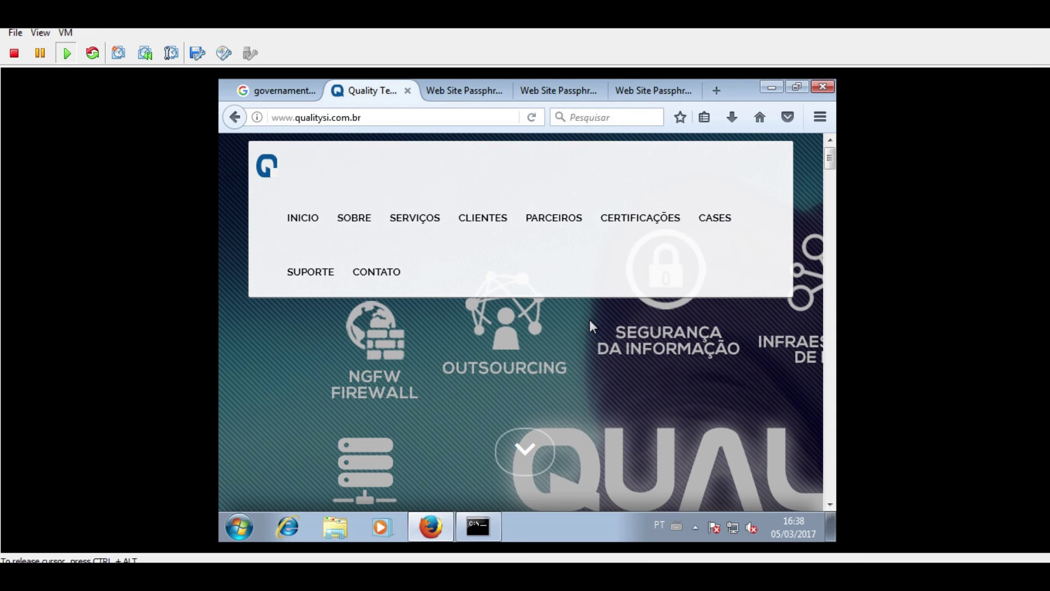
{"action": "left_click", "coordinate": [251, 529]}
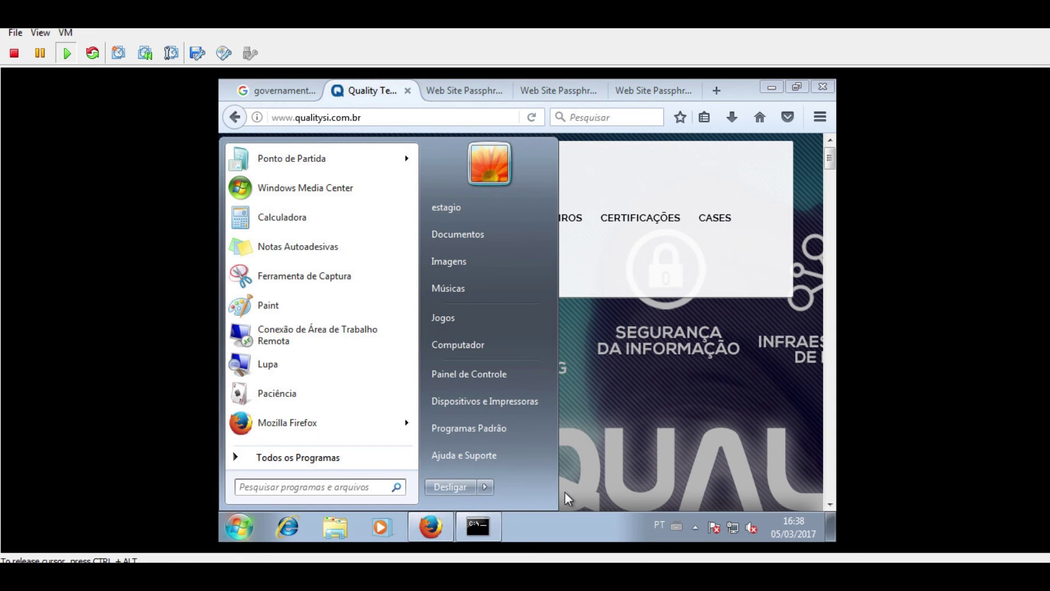
{"action": "left_click", "coordinate": [485, 487]}
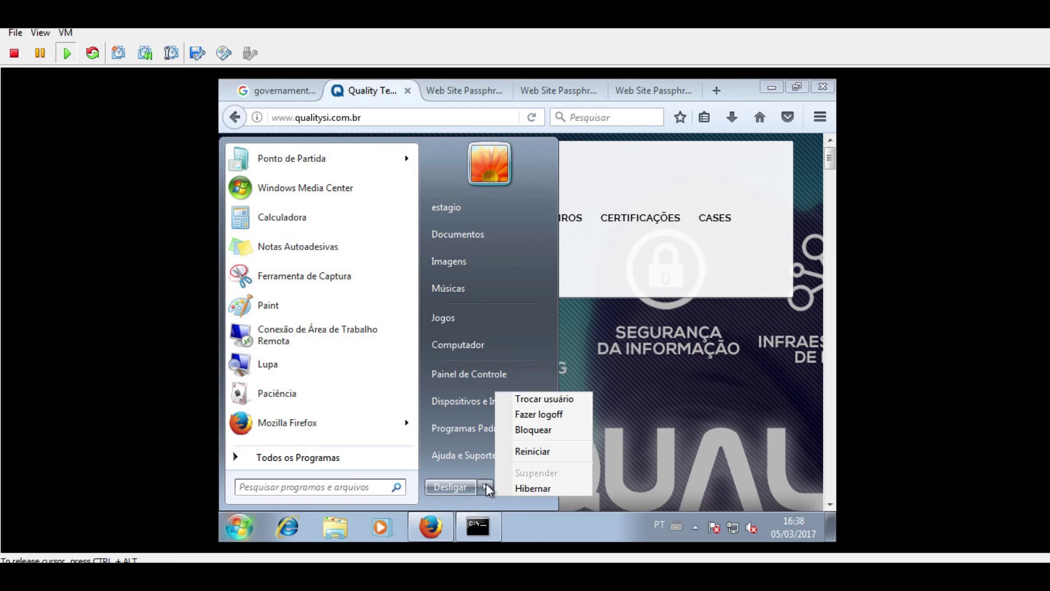
{"action": "left_click", "coordinate": [532, 414]}
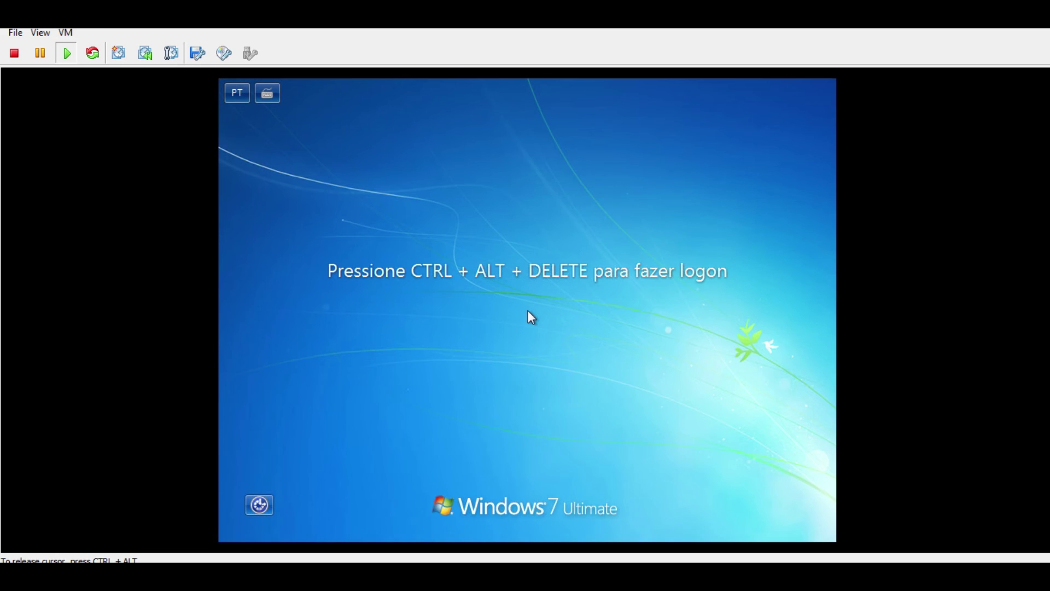
- Sign in as the other domain user with that account's password
{"action": "key", "text": "ctrl+alt+Insert"}
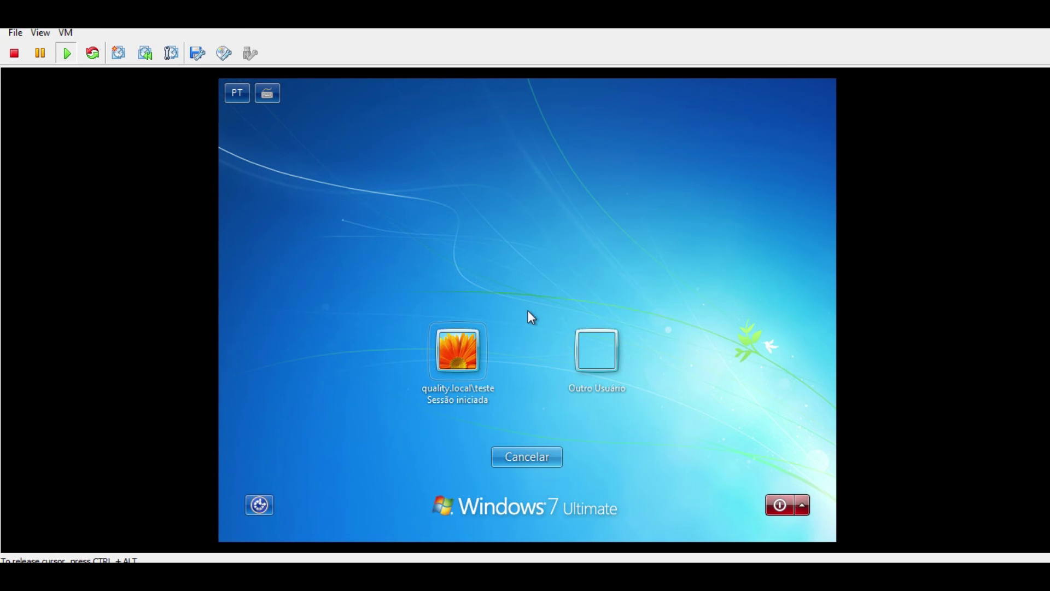
{"action": "left_click", "coordinate": [483, 340]}
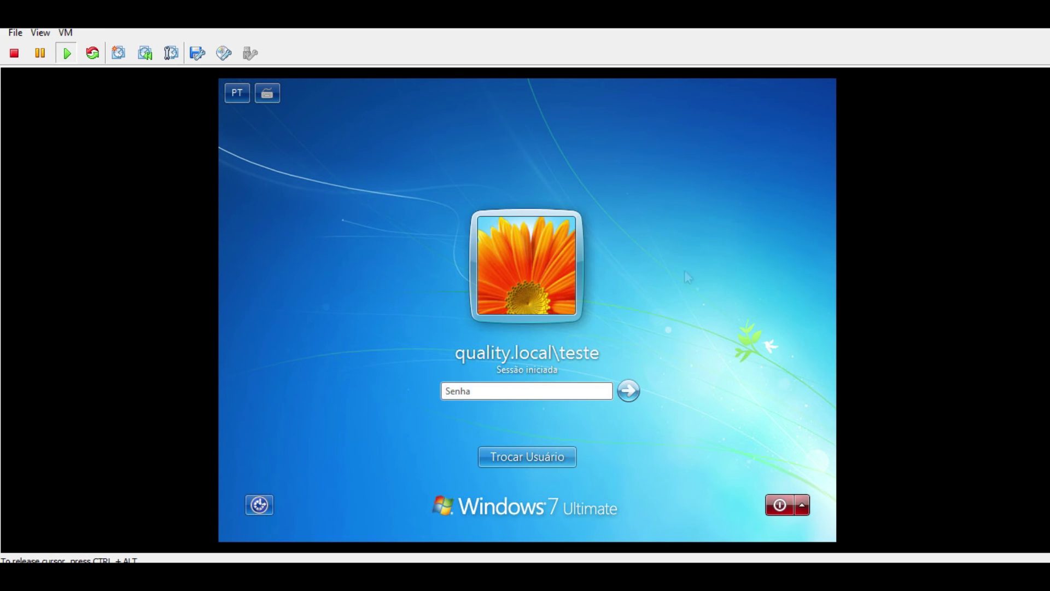
{"action": "type", "text": "•••••••••••"}
{"action": "key", "text": "Return"}
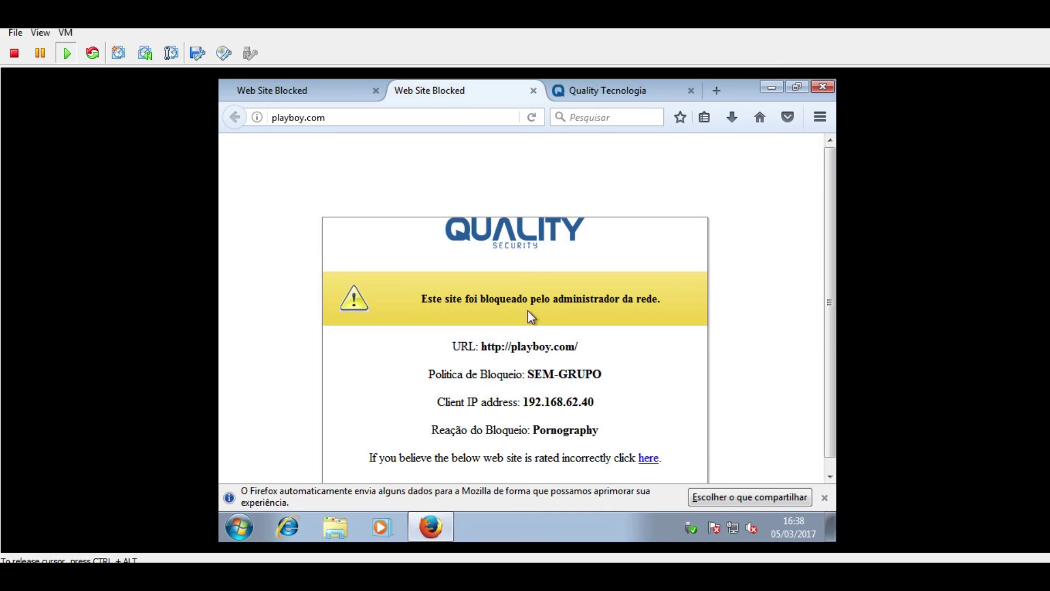
- Load globo.com in a new tab and highlight the block page's SEM-GRUPO policy, message and reason
{"action": "left_click", "coordinate": [347, 89]}
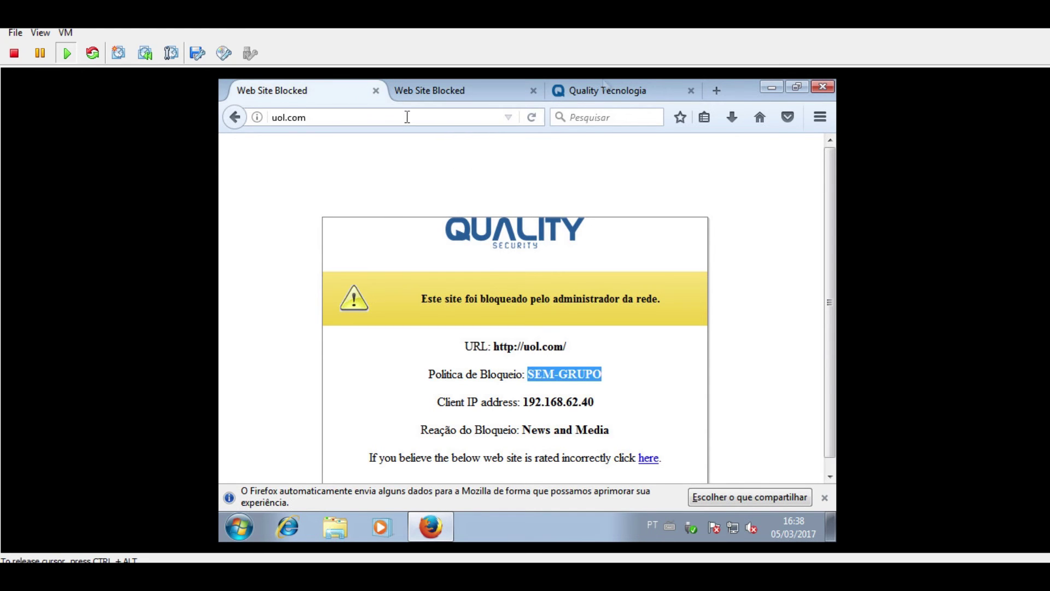
{"action": "left_click", "coordinate": [715, 90]}
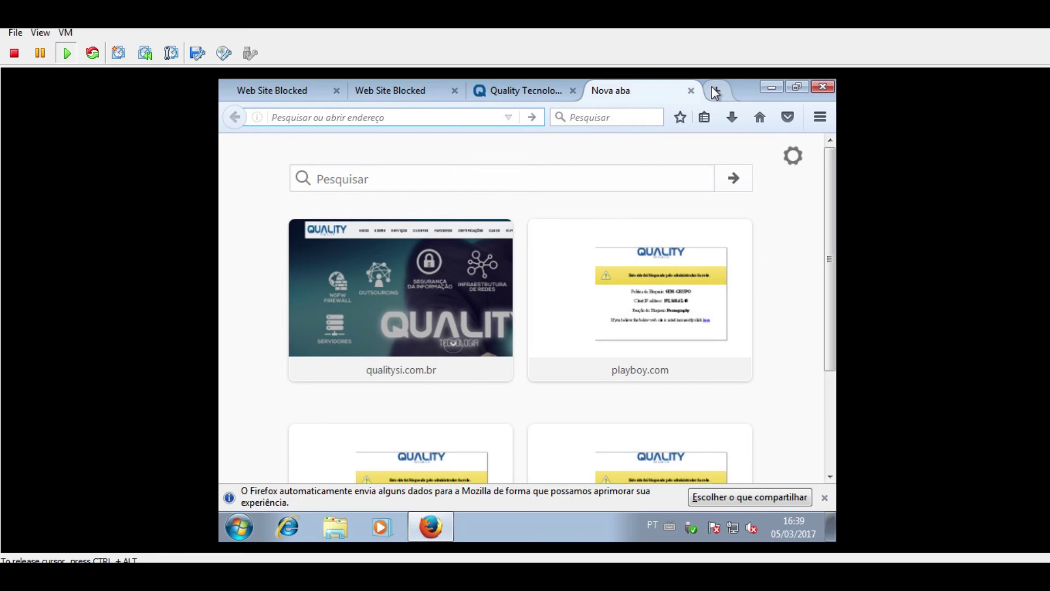
{"action": "type", "text": "glo"}
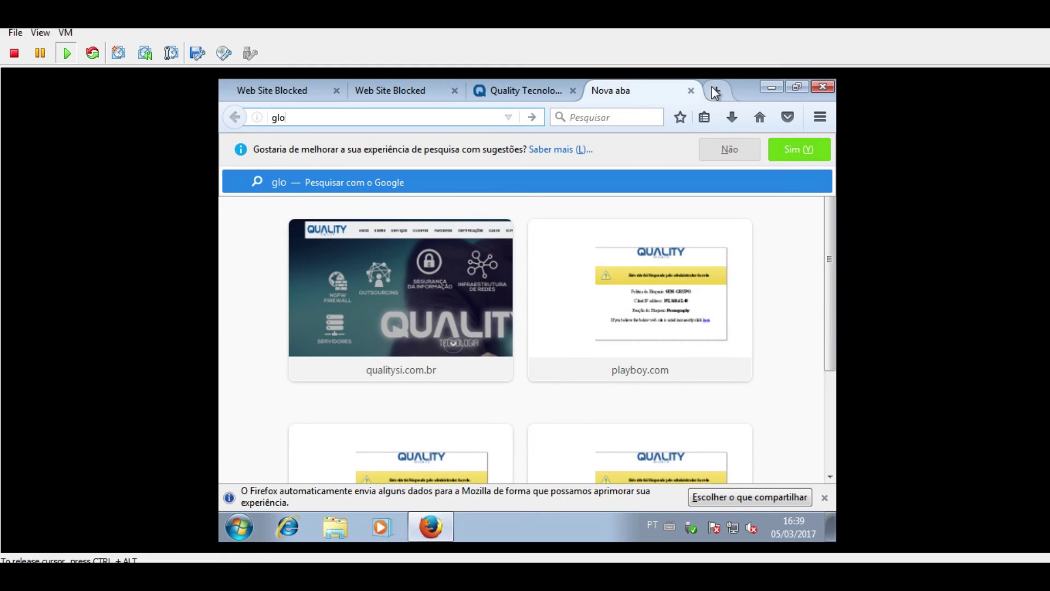
{"action": "type", "text": "bo.com"}
{"action": "key", "text": "Return"}
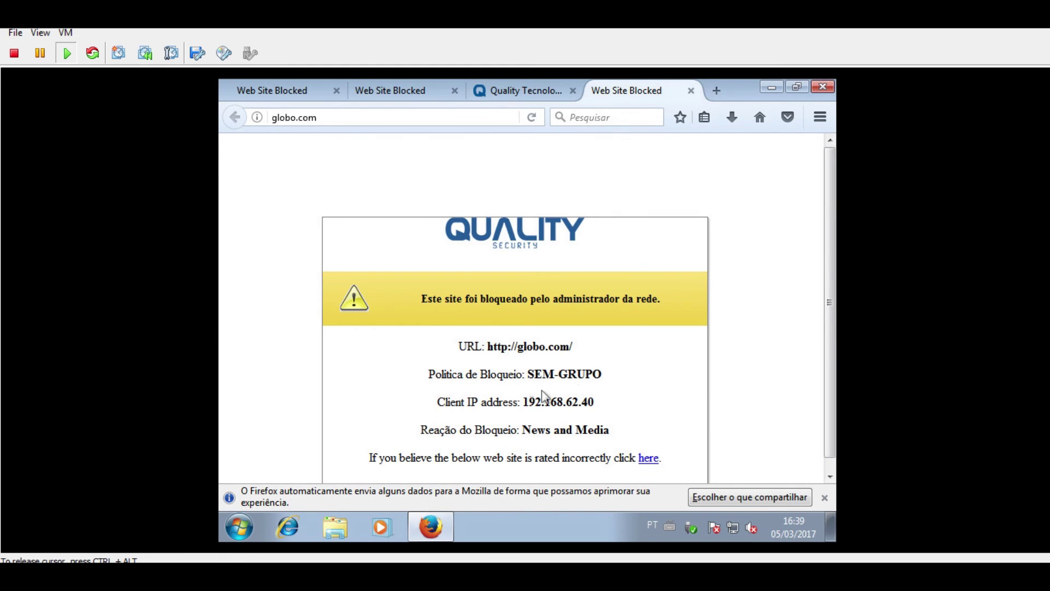
{"action": "left_click_drag", "start_coordinate": [529, 374], "coordinate": [608, 389]}
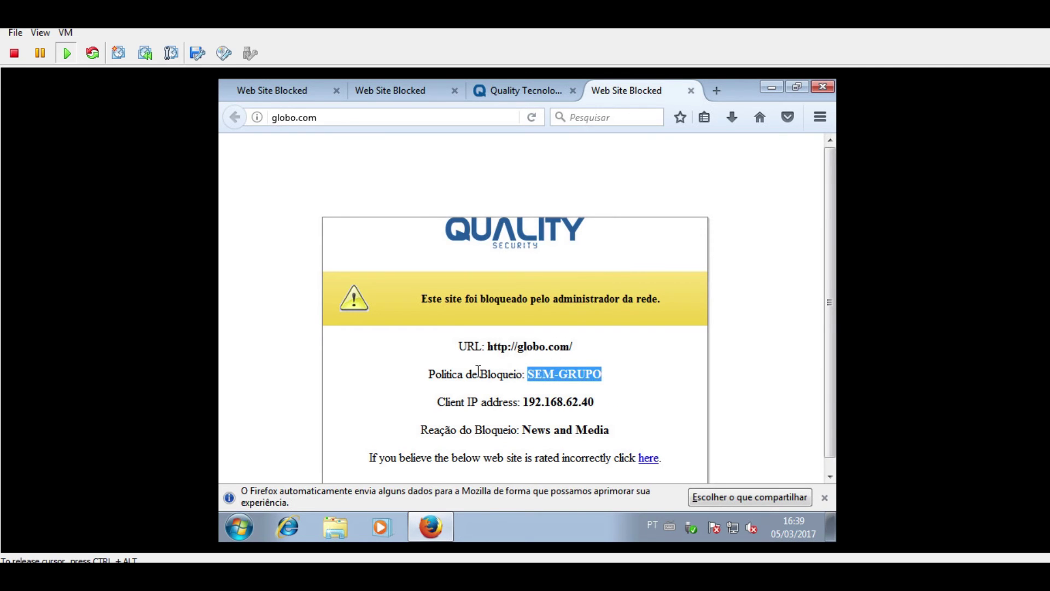
{"action": "left_click_drag", "start_coordinate": [444, 316], "coordinate": [649, 299]}
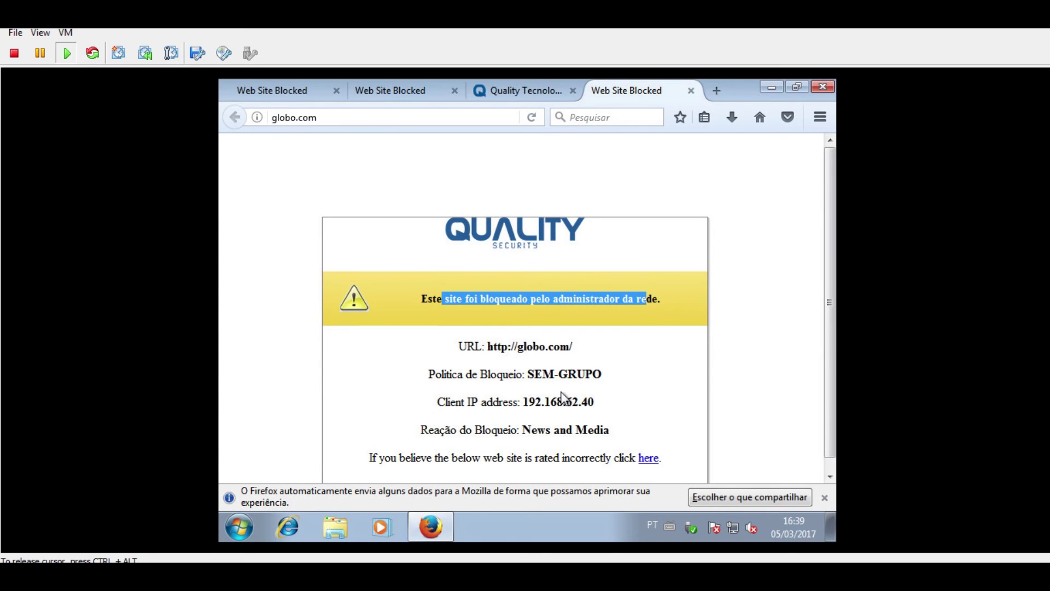
{"action": "left_click_drag", "start_coordinate": [545, 431], "coordinate": [617, 440]}
- Reload the playboy.com, uol.com and qualitysi.com.br tabs
{"action": "left_click", "coordinate": [410, 90]}
{"action": "left_click", "coordinate": [403, 117]}
{"action": "key", "text": "Return"}
{"action": "left_click", "coordinate": [270, 82]}
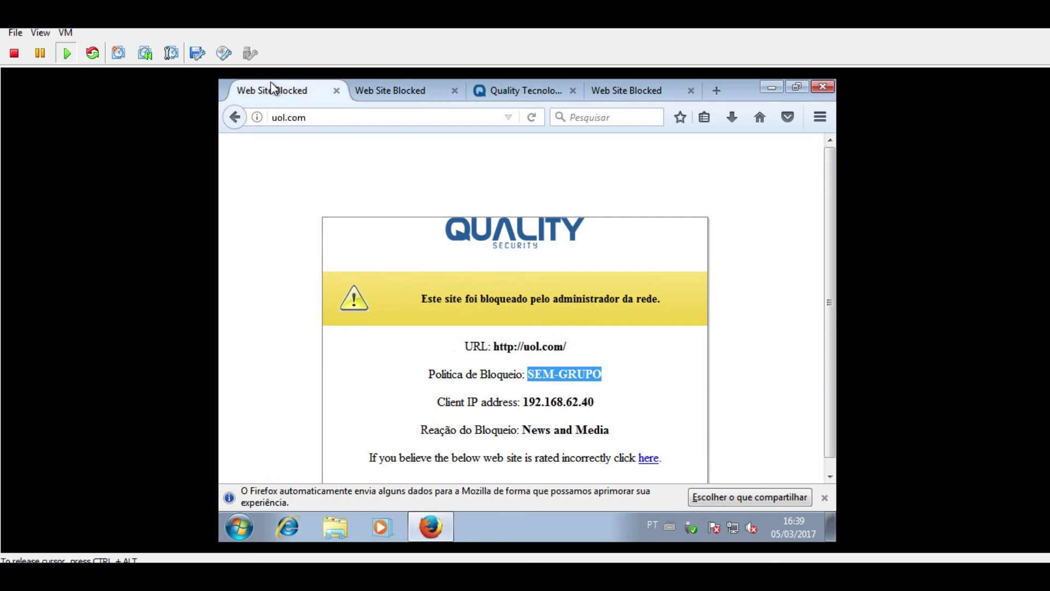
{"action": "left_click", "coordinate": [293, 117]}
{"action": "key", "text": "Return"}
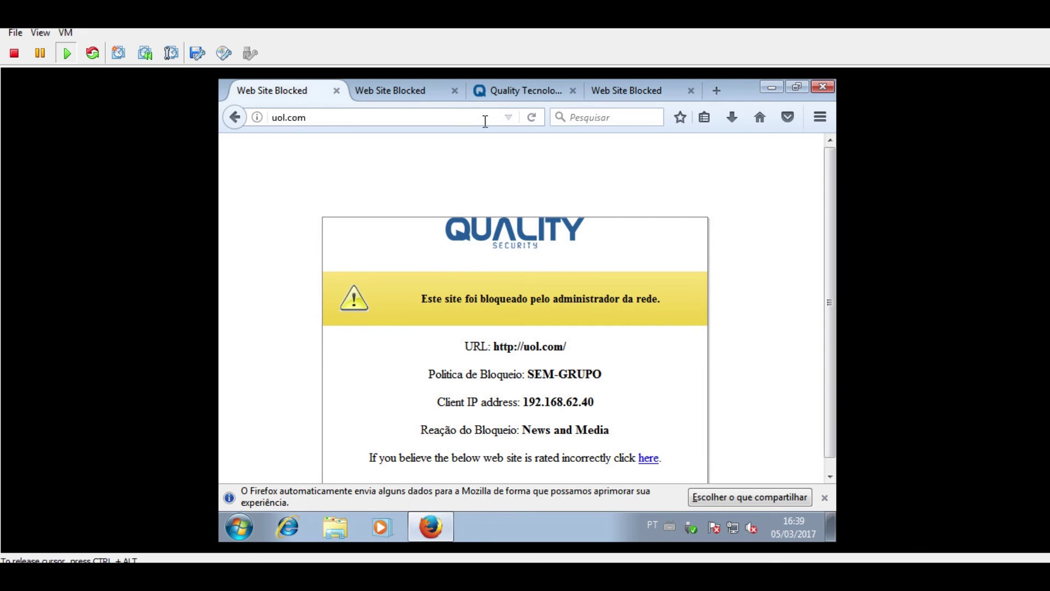
{"action": "left_click", "coordinate": [513, 97]}
{"action": "left_click", "coordinate": [466, 114]}
{"action": "key", "text": "Return"}
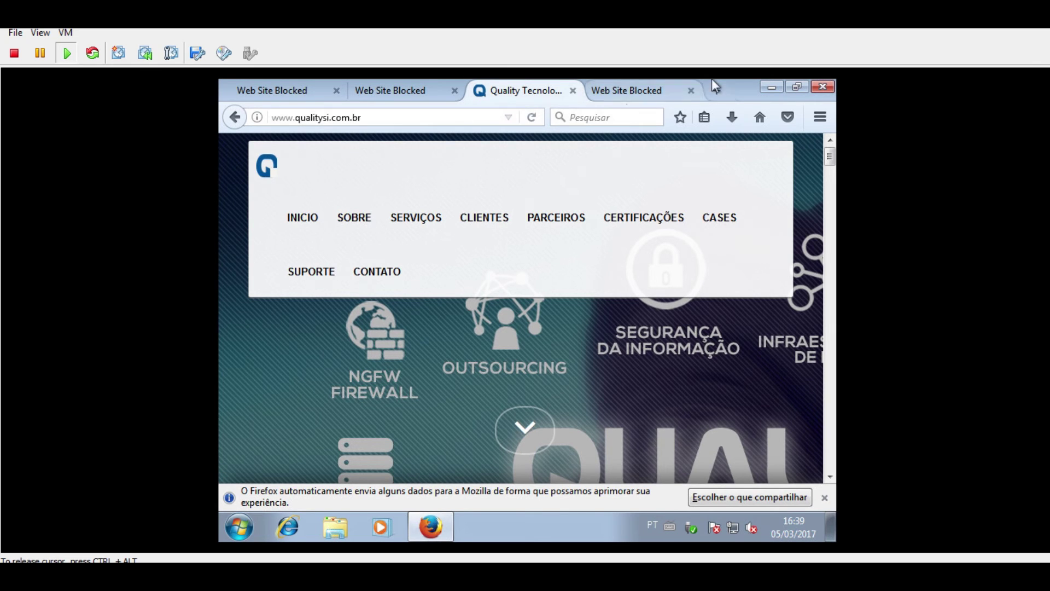
- Load google.com in another new tab to test the block
{"action": "left_click", "coordinate": [716, 86]}
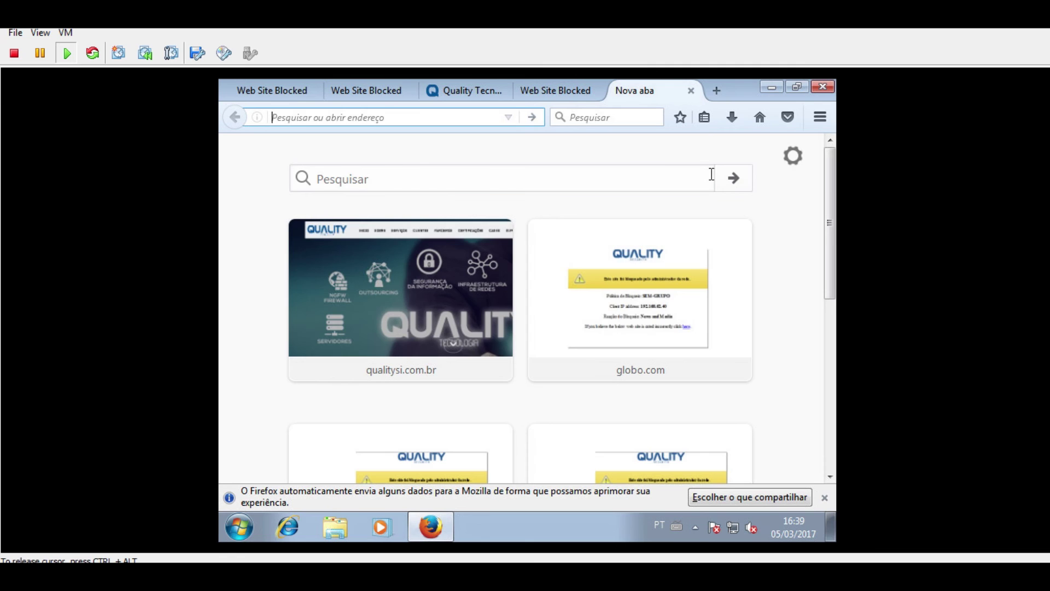
{"action": "type", "text": "go"}
{"action": "key", "text": "BackSpace"}
{"action": "key", "text": "BackSpace"}
{"action": "type", "text": "go"}
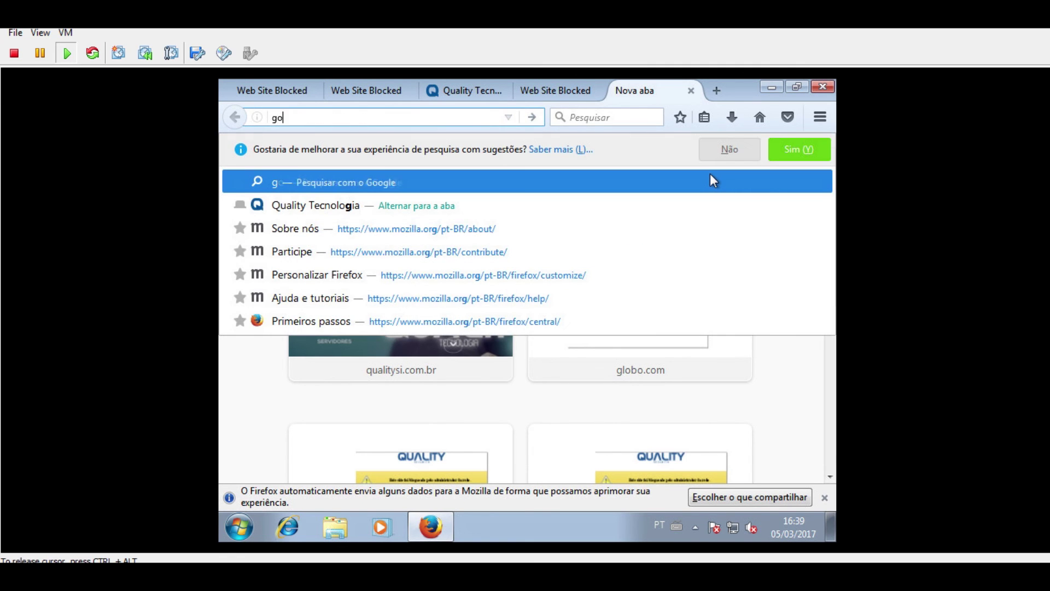
{"action": "type", "text": "ogle.com"}
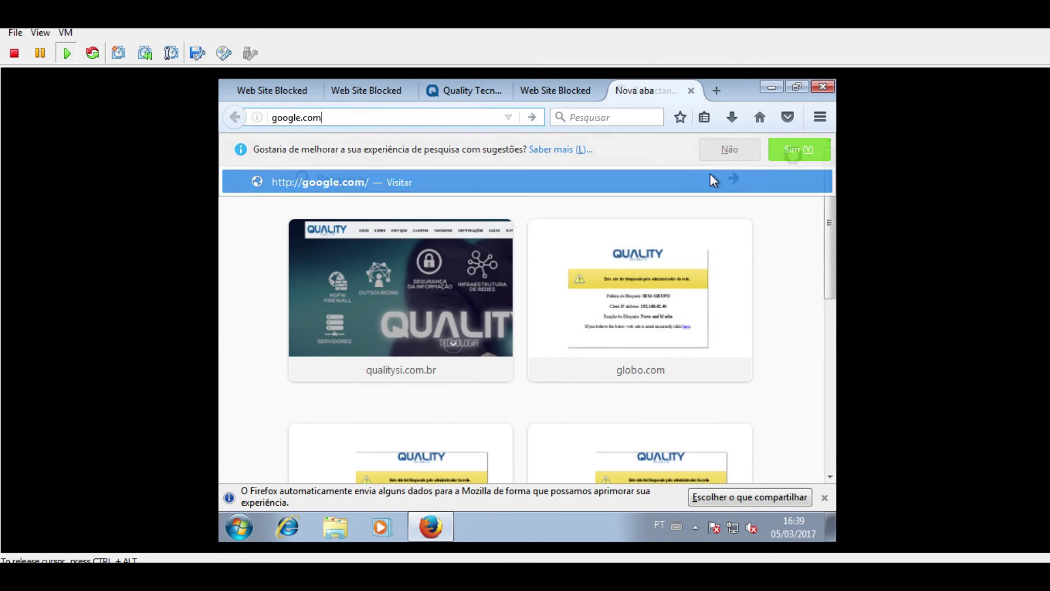
{"action": "key", "text": "Return"}
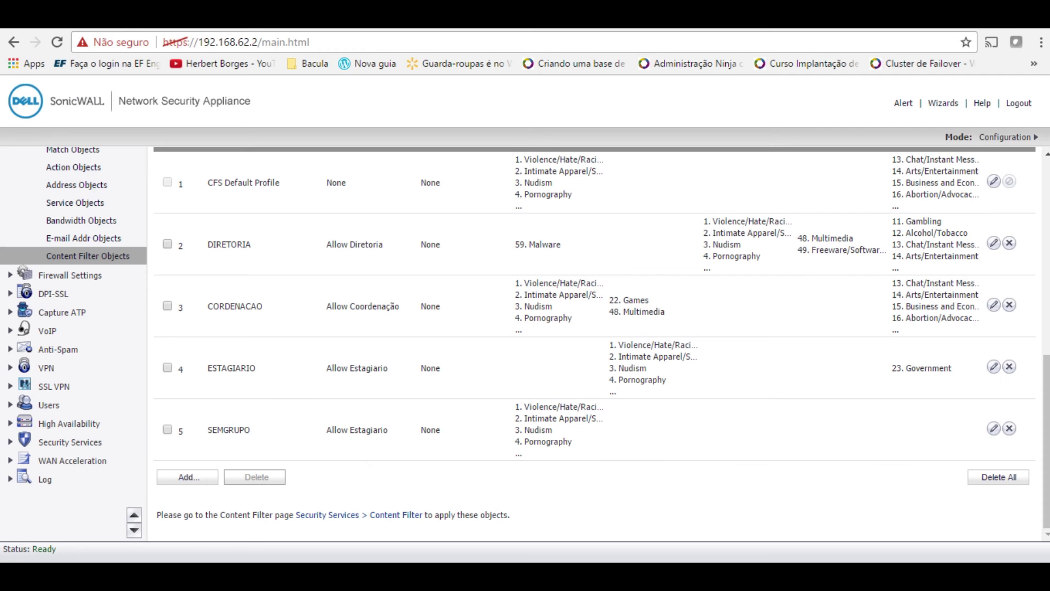
- Open Security Services > Content Filter and scroll through the eight CFS policies, including SEM-GRUPO with profile SEMGRUPO
{"action": "scroll", "coordinate": [415, 274], "scroll_direction": "up", "scroll_amount": 4}
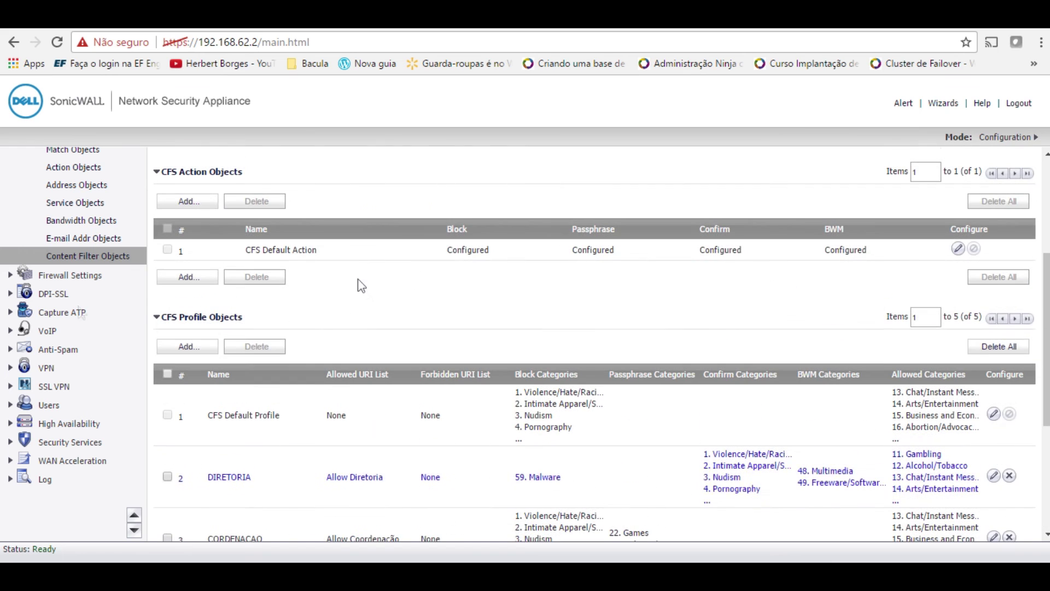
{"action": "left_click", "coordinate": [84, 442]}
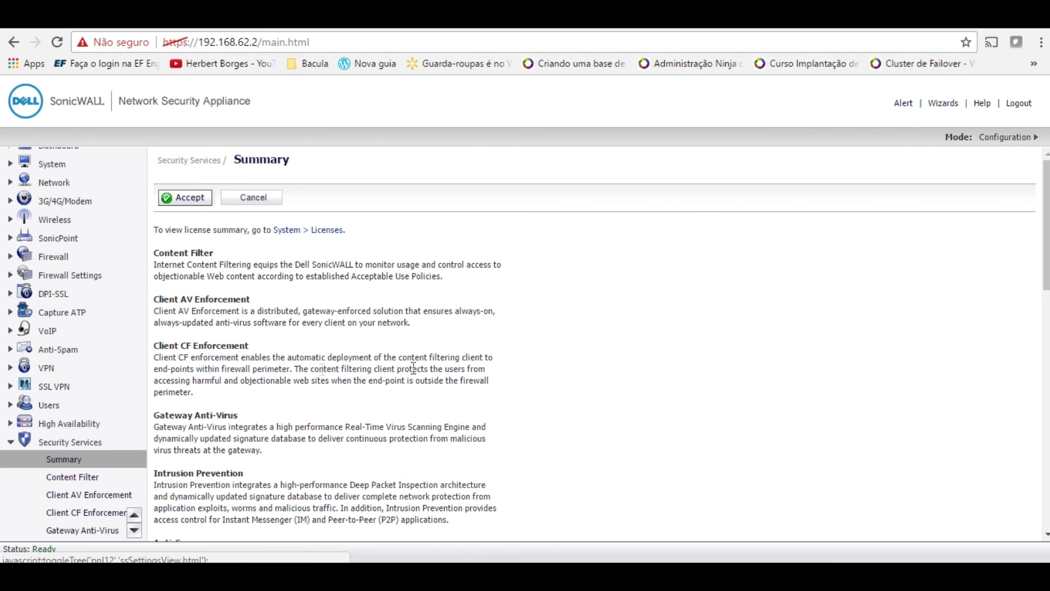
{"action": "left_click", "coordinate": [86, 478]}
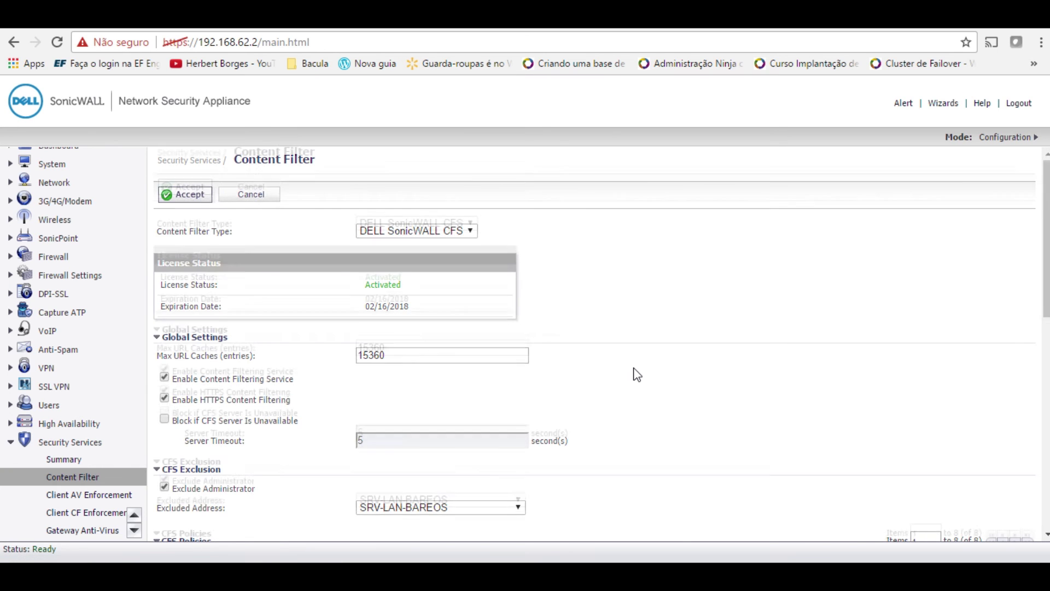
{"action": "scroll", "coordinate": [638, 374], "scroll_direction": "down", "scroll_amount": 6}
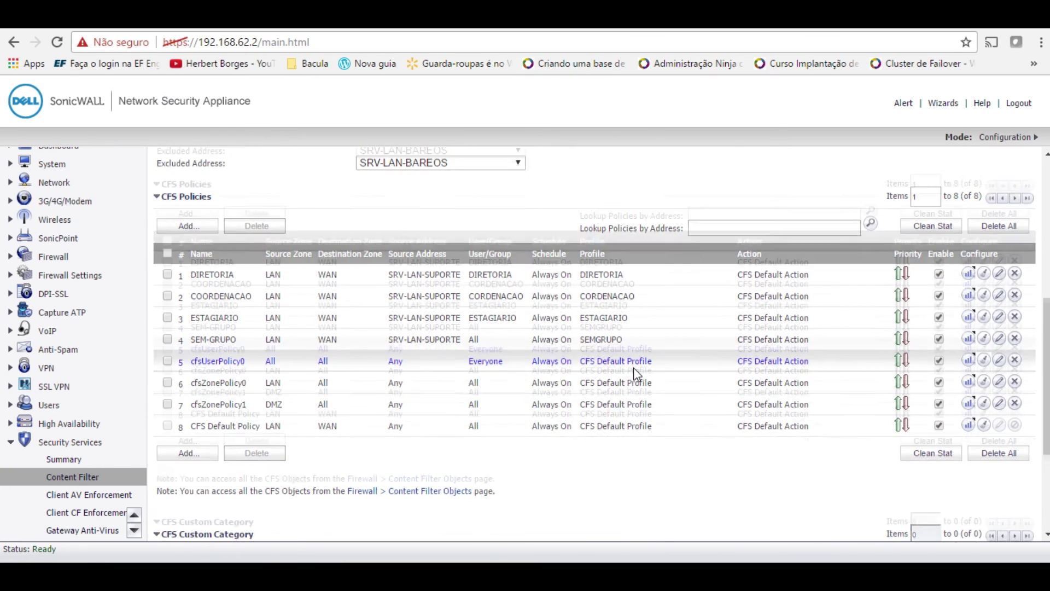
{"action": "scroll", "coordinate": [637, 375], "scroll_direction": "down", "scroll_amount": 1}
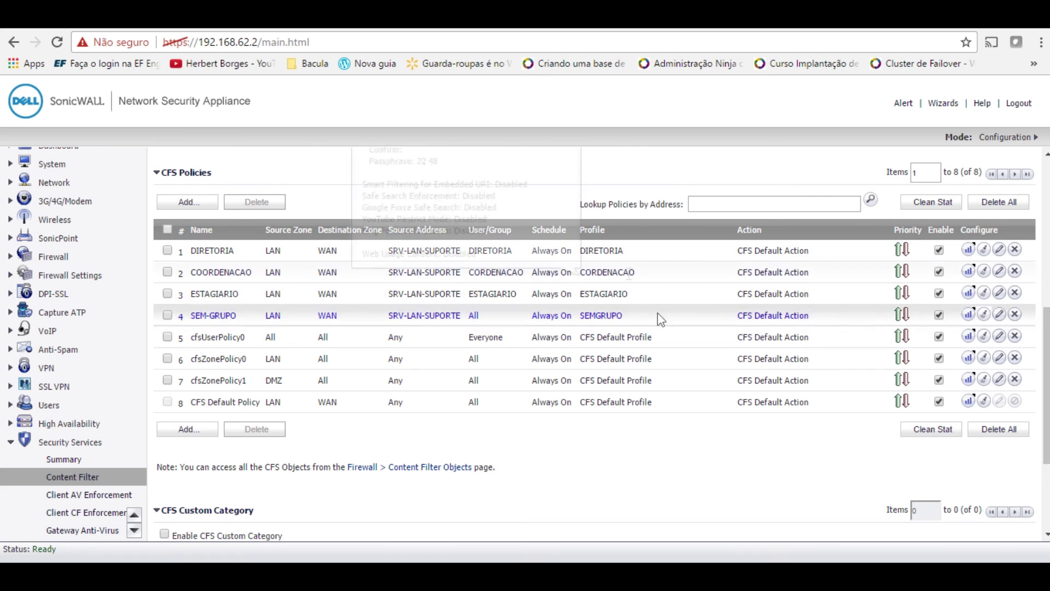
{"action": "scroll", "coordinate": [152, 192], "scroll_direction": "up", "scroll_amount": 2}
{"action": "scroll", "coordinate": [67, 149], "scroll_direction": "up", "scroll_amount": 1}
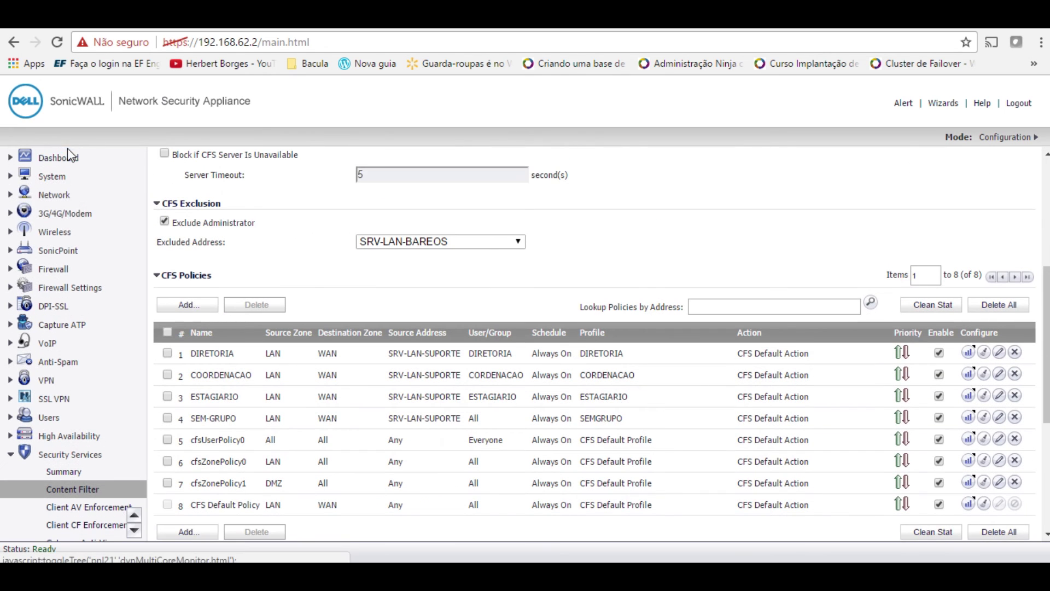
- Open System > Status, highlight firmware SonicOS Enhanced 6.2.6.1-25n and scroll to the licensed services
{"action": "left_click", "coordinate": [56, 178]}
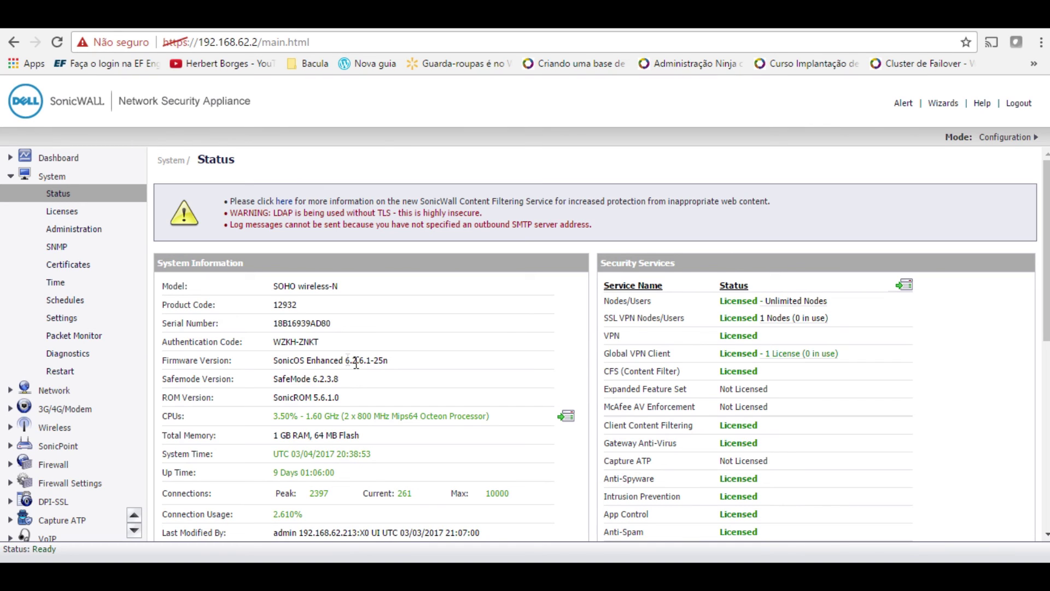
{"action": "left_click_drag", "start_coordinate": [347, 360], "coordinate": [363, 361]}
{"action": "scroll", "coordinate": [114, 351], "scroll_direction": "down", "scroll_amount": 4}
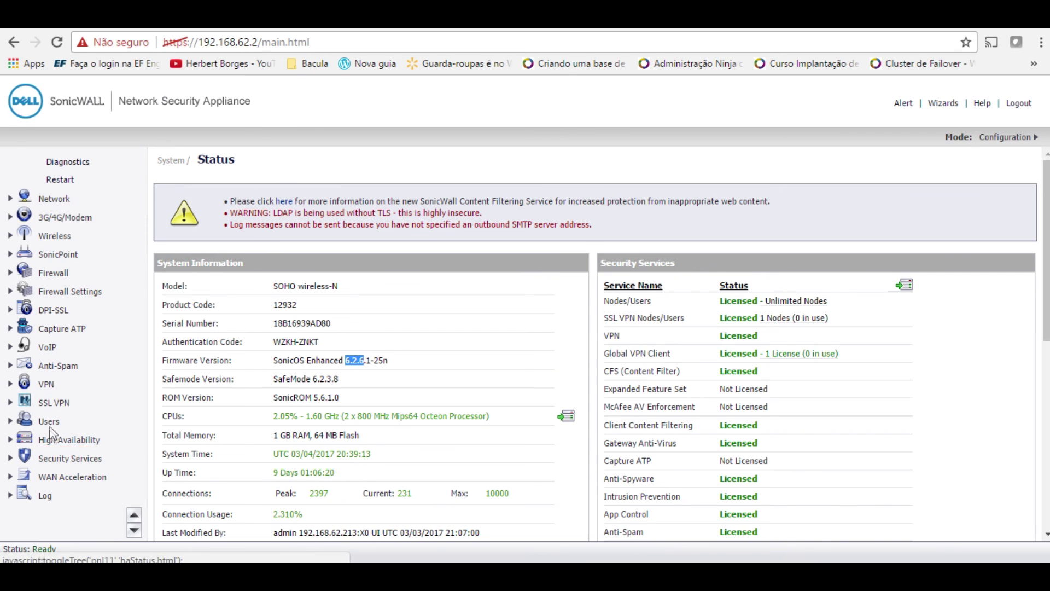
- Reopen Security Services > Content Filter and scroll the CFS Policies table with its SRV-LAN-BAREOS exclusion
{"action": "left_click", "coordinate": [60, 464]}
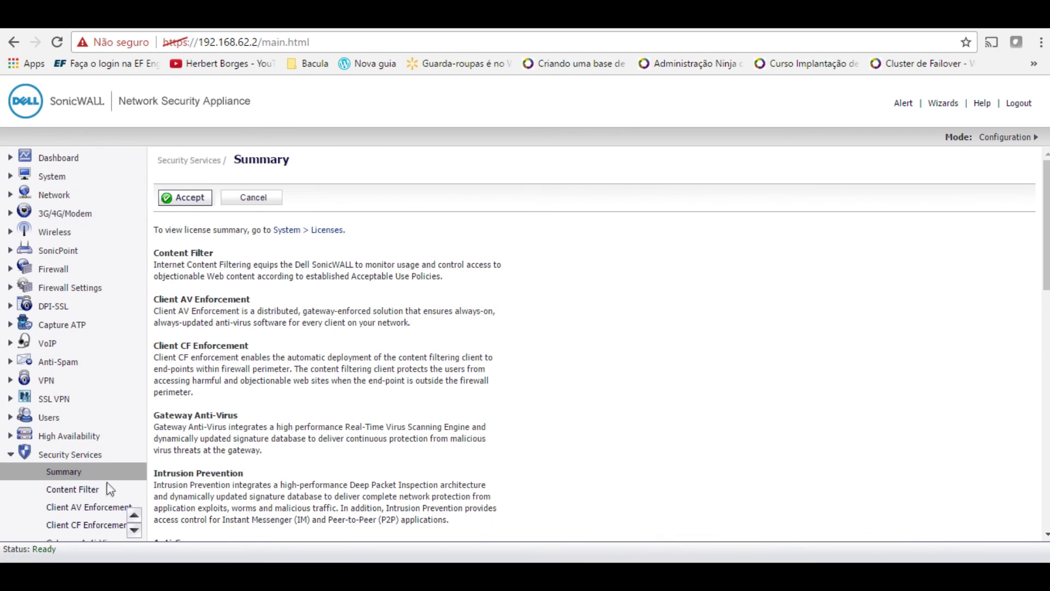
{"action": "left_click", "coordinate": [90, 491]}
{"action": "scroll", "coordinate": [513, 405], "scroll_direction": "down", "scroll_amount": 10}
{"action": "scroll", "coordinate": [514, 406], "scroll_direction": "up", "scroll_amount": 3}
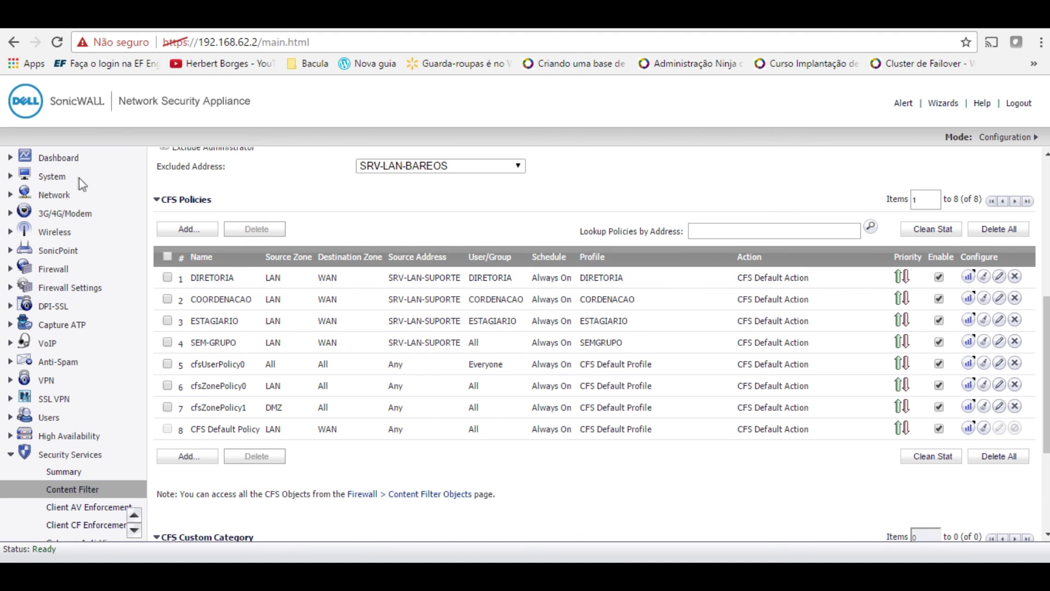
- Show Firewall > Access Rules in Matrix view and list the LAN-to-WAN rules
{"action": "left_click", "coordinate": [54, 269]}
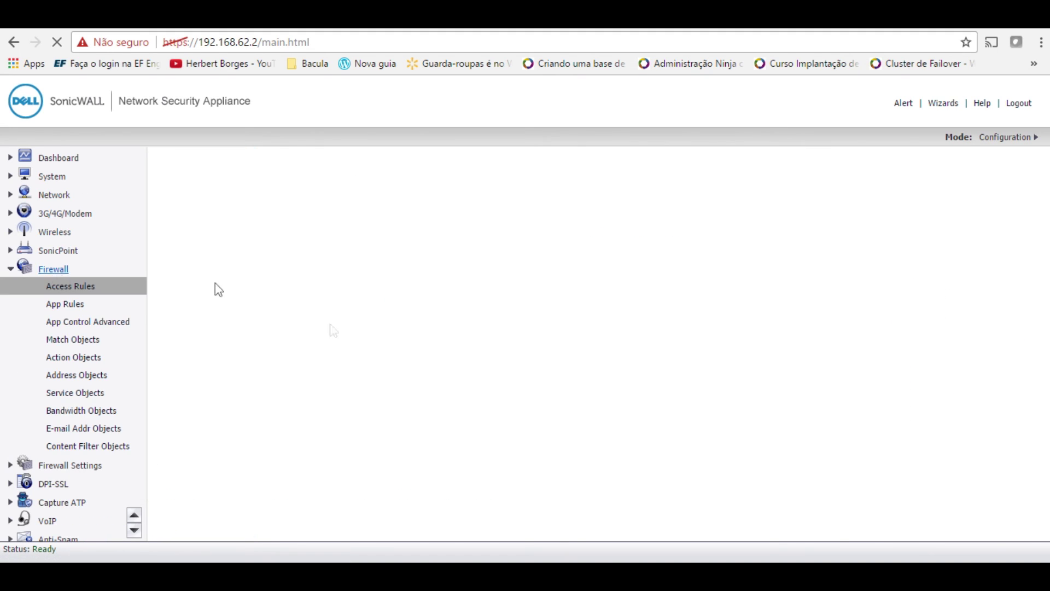
{"action": "left_click", "coordinate": [281, 251]}
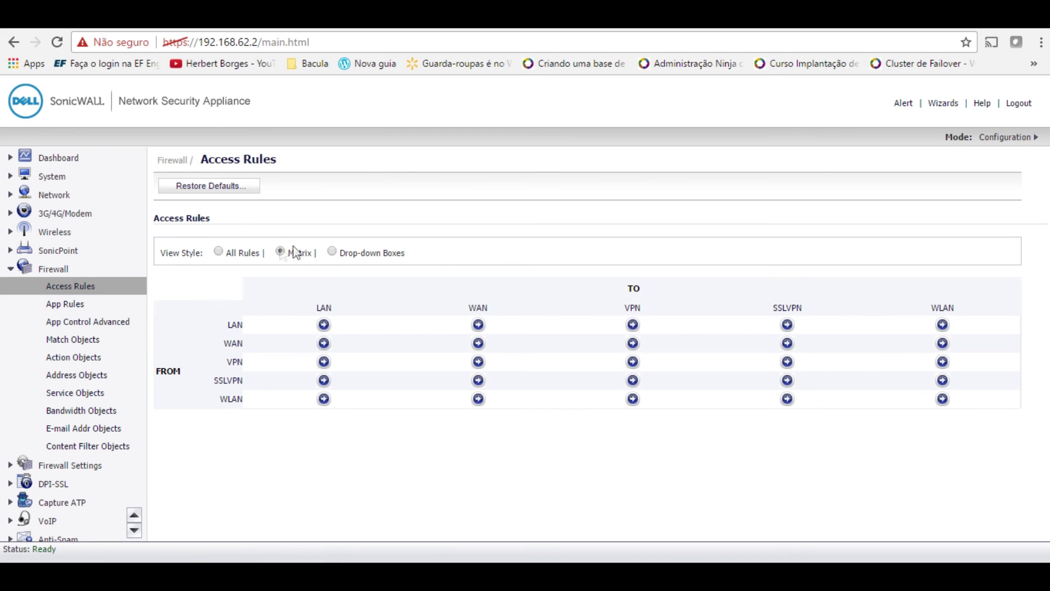
{"action": "left_click", "coordinate": [478, 325]}
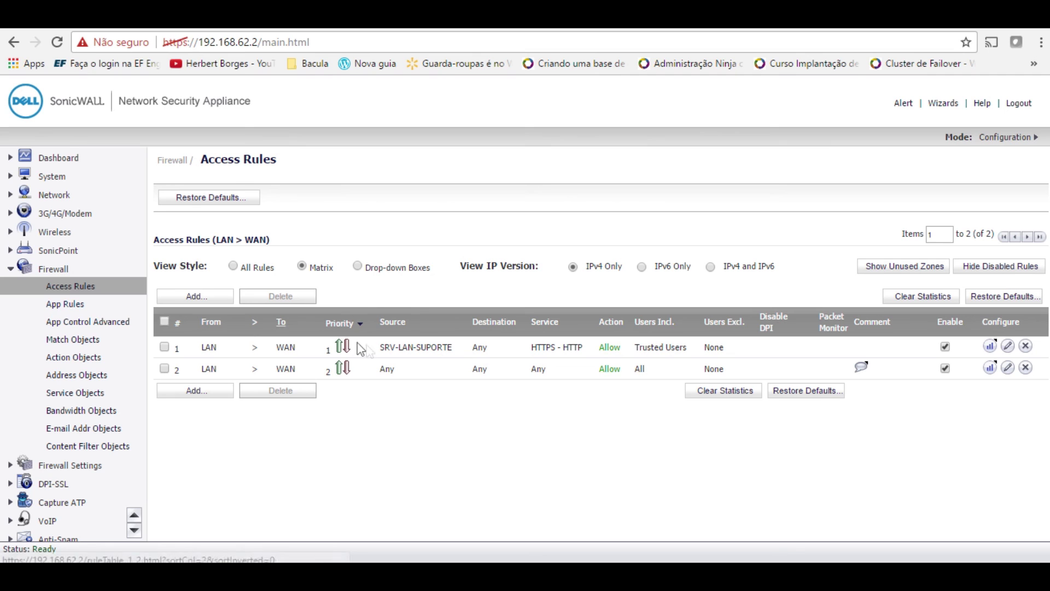
- Visit App Rules, then return to the Access Rules zone matrix
{"action": "left_click", "coordinate": [68, 305]}
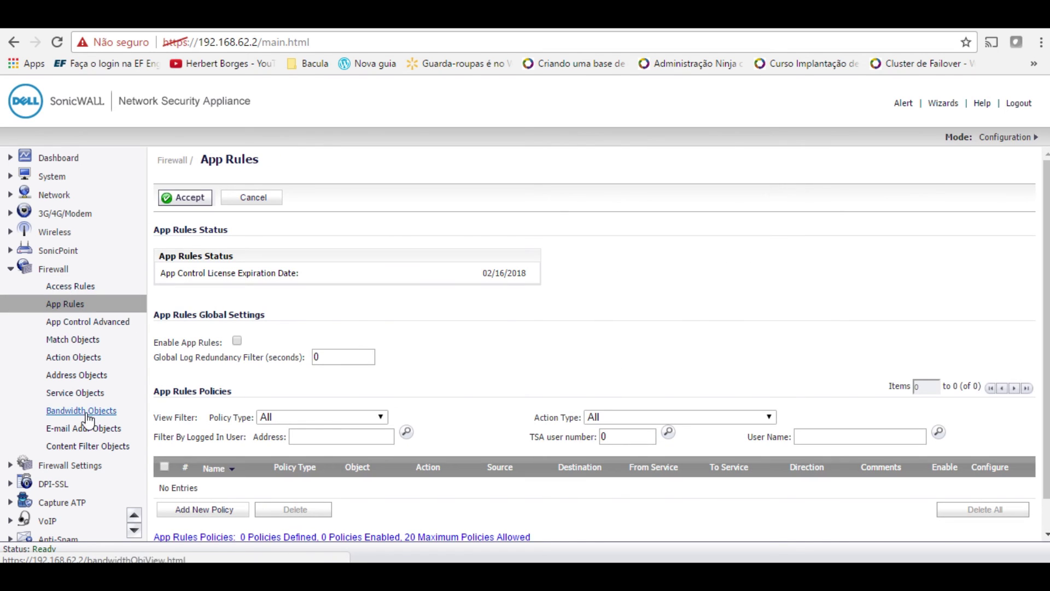
{"action": "left_click", "coordinate": [64, 288]}
{"action": "left_click", "coordinate": [137, 528]}
{"action": "left_click", "coordinate": [280, 251]}
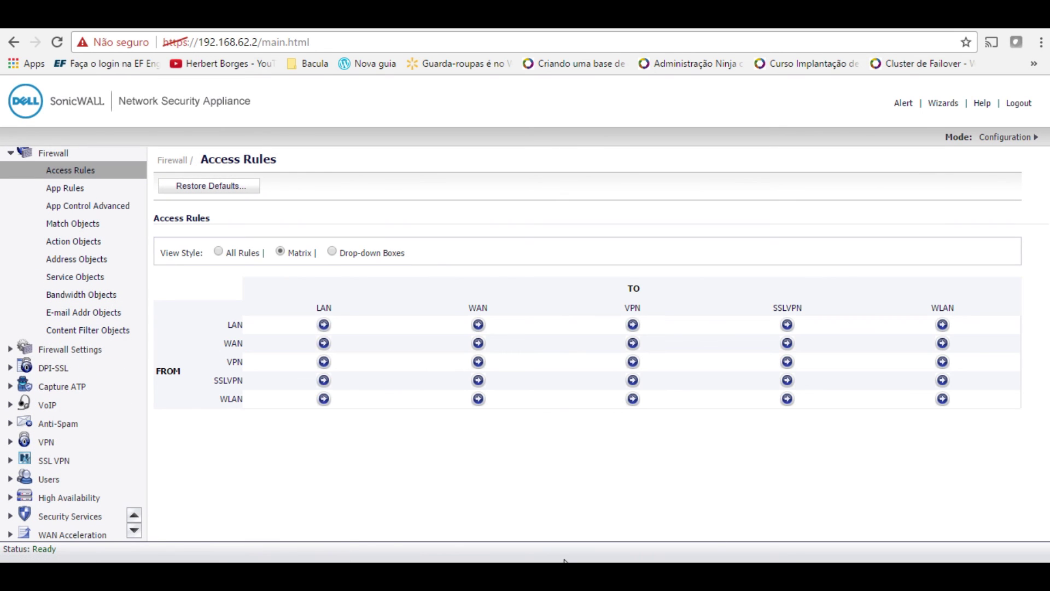